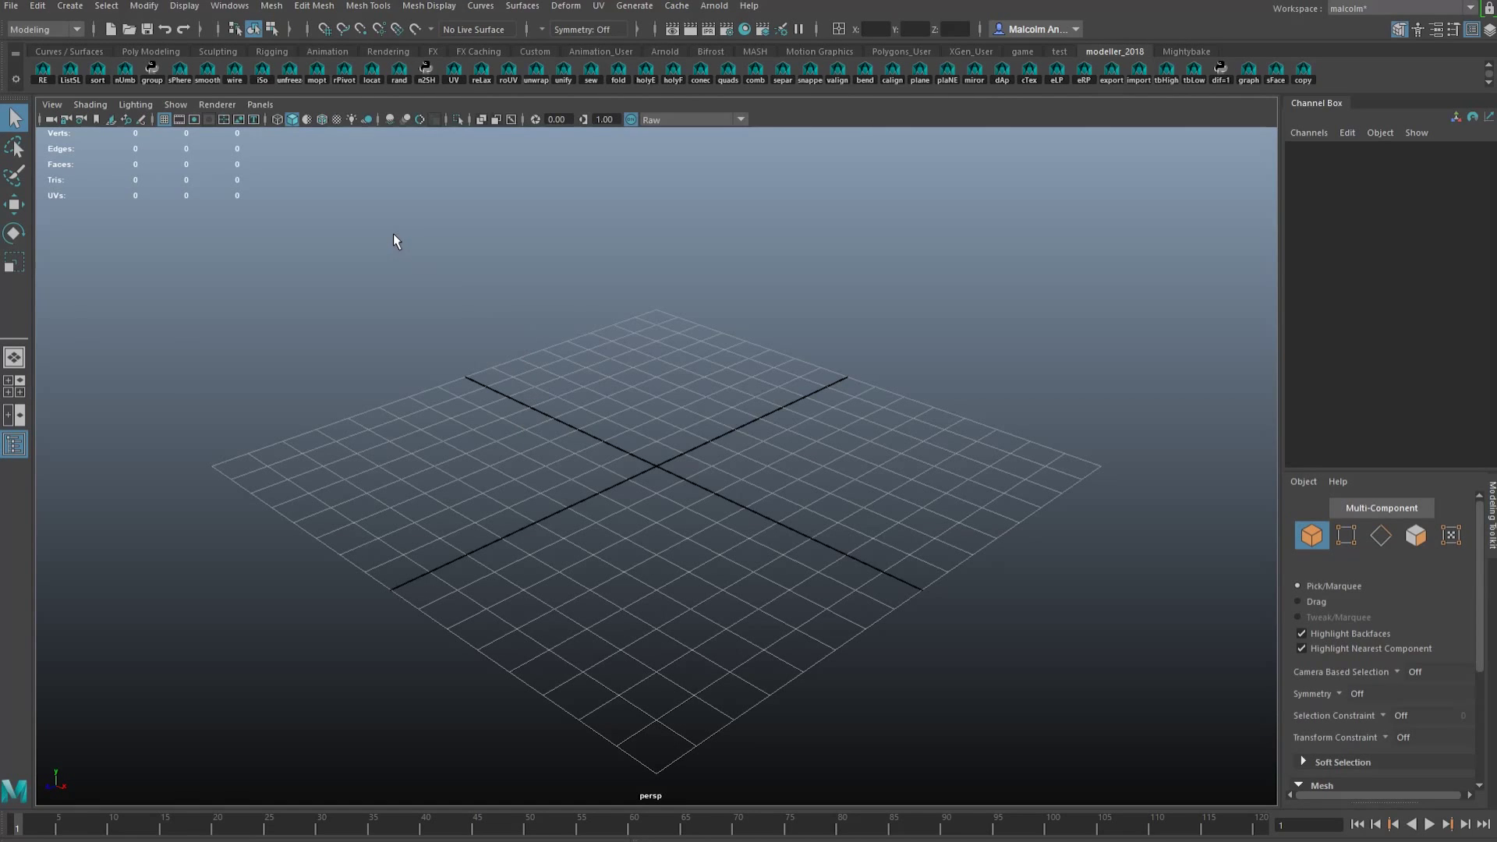
- Examine the Mirror options for axis position, mirror direction, border merging and UV direction, and close them without mirroring anything
left_click(272, 6)
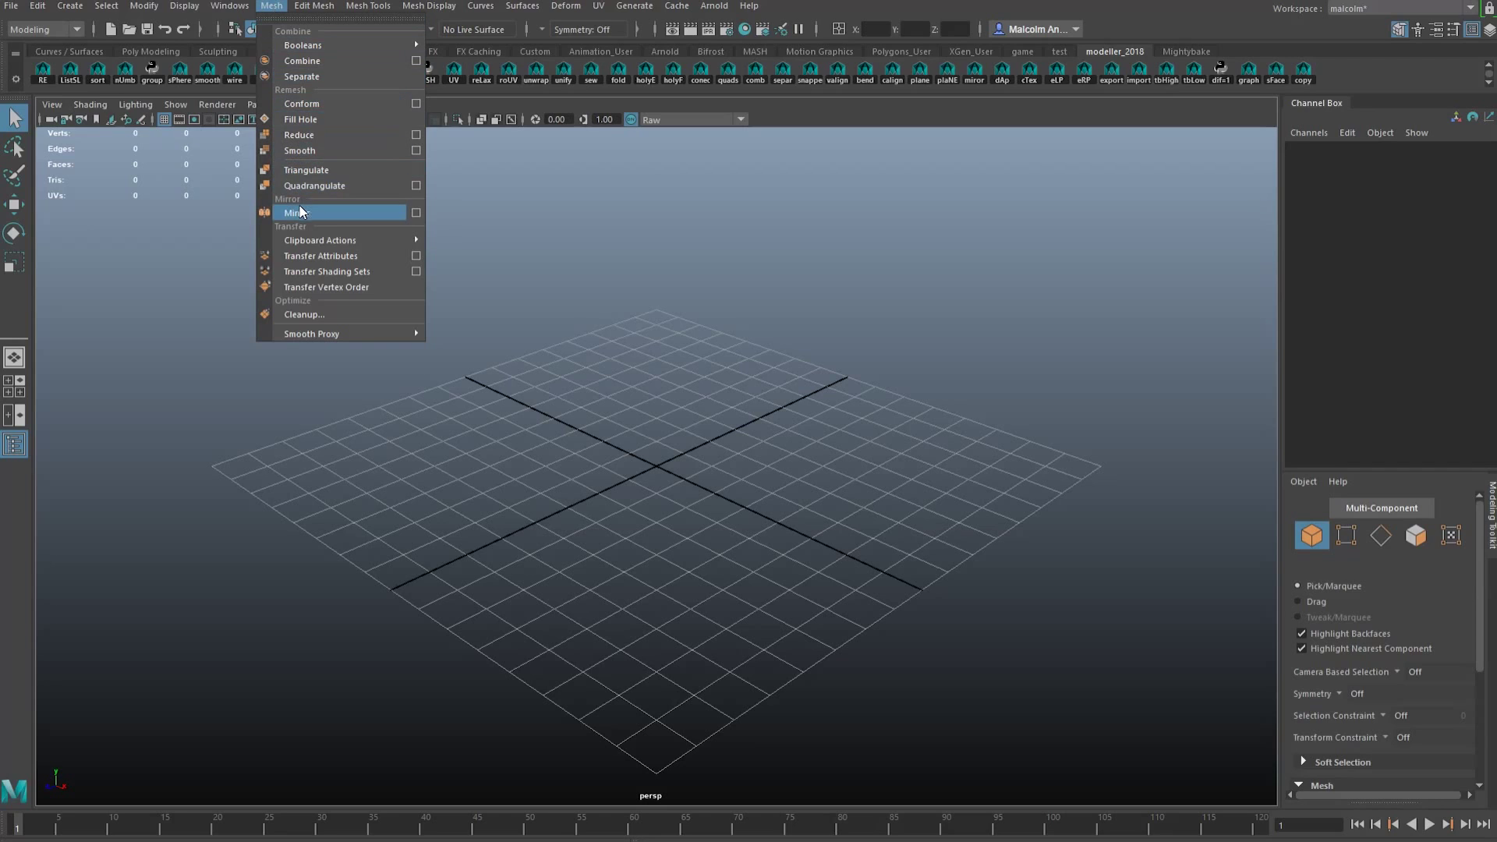
left_click(416, 214)
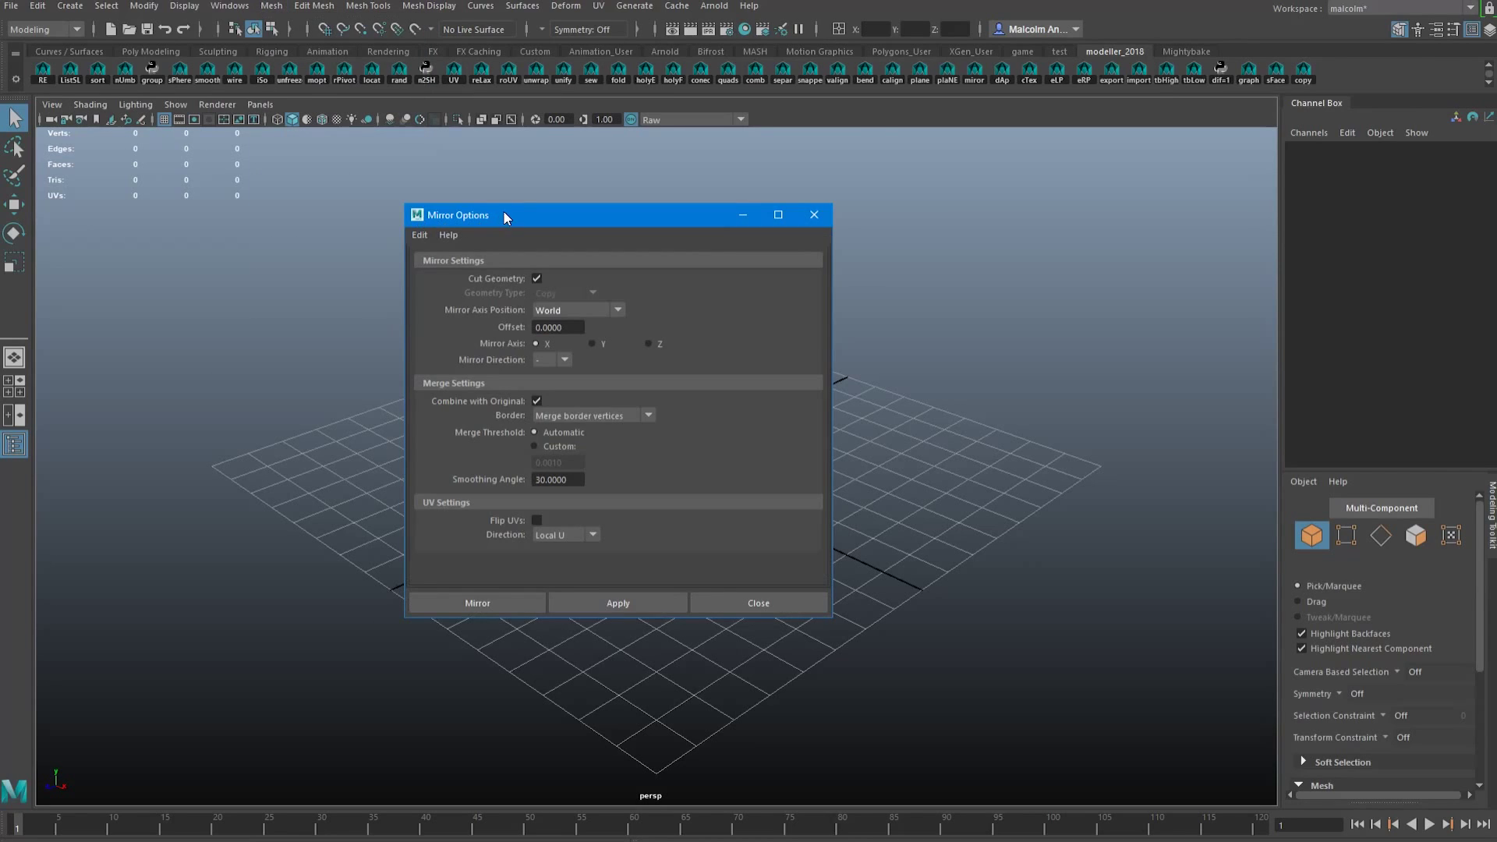
left_click_drag(504, 214, 518, 207)
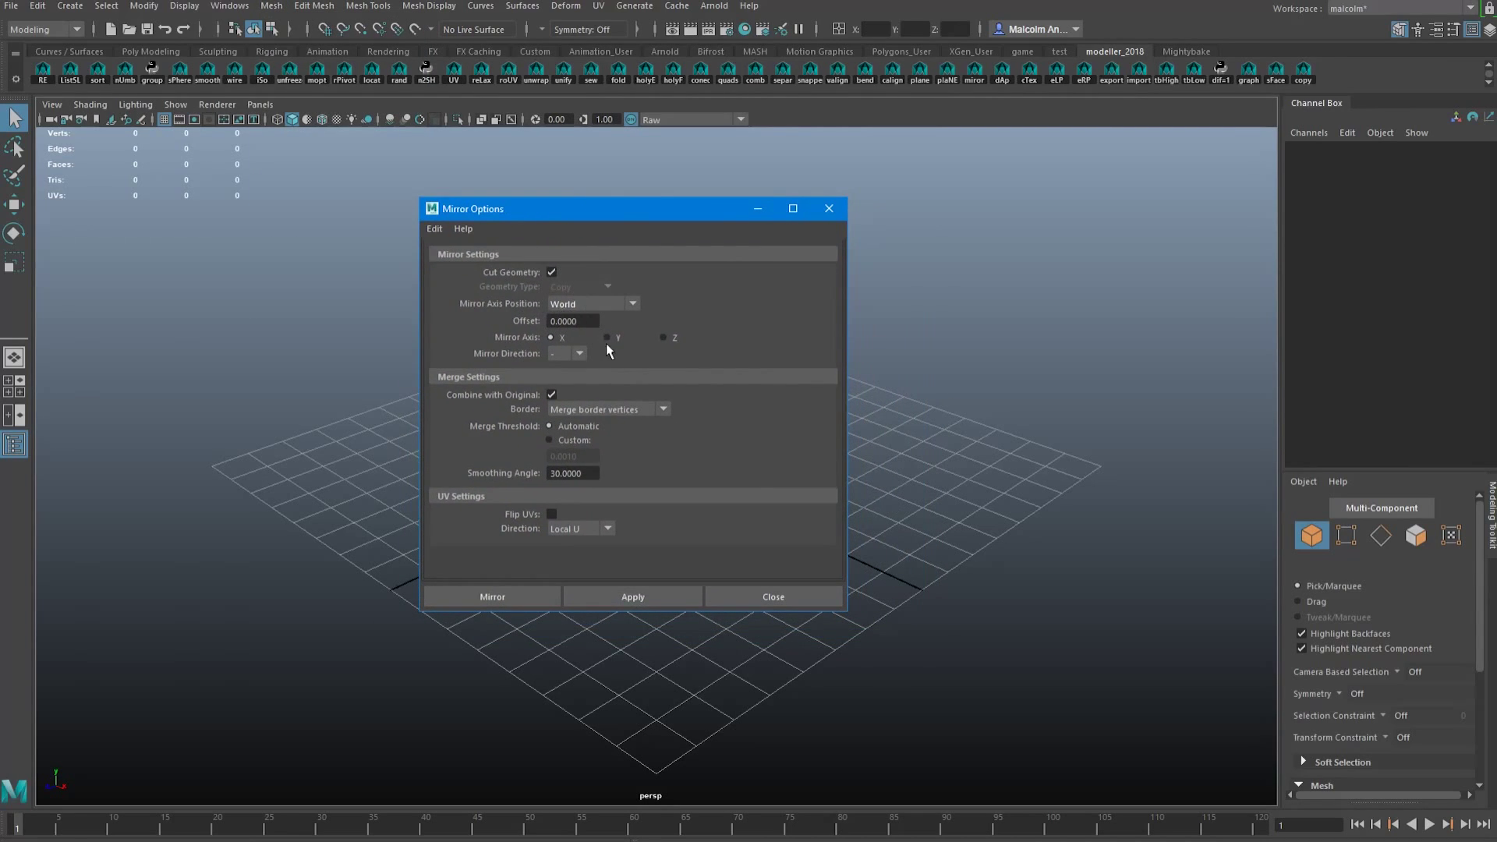
left_click(592, 303)
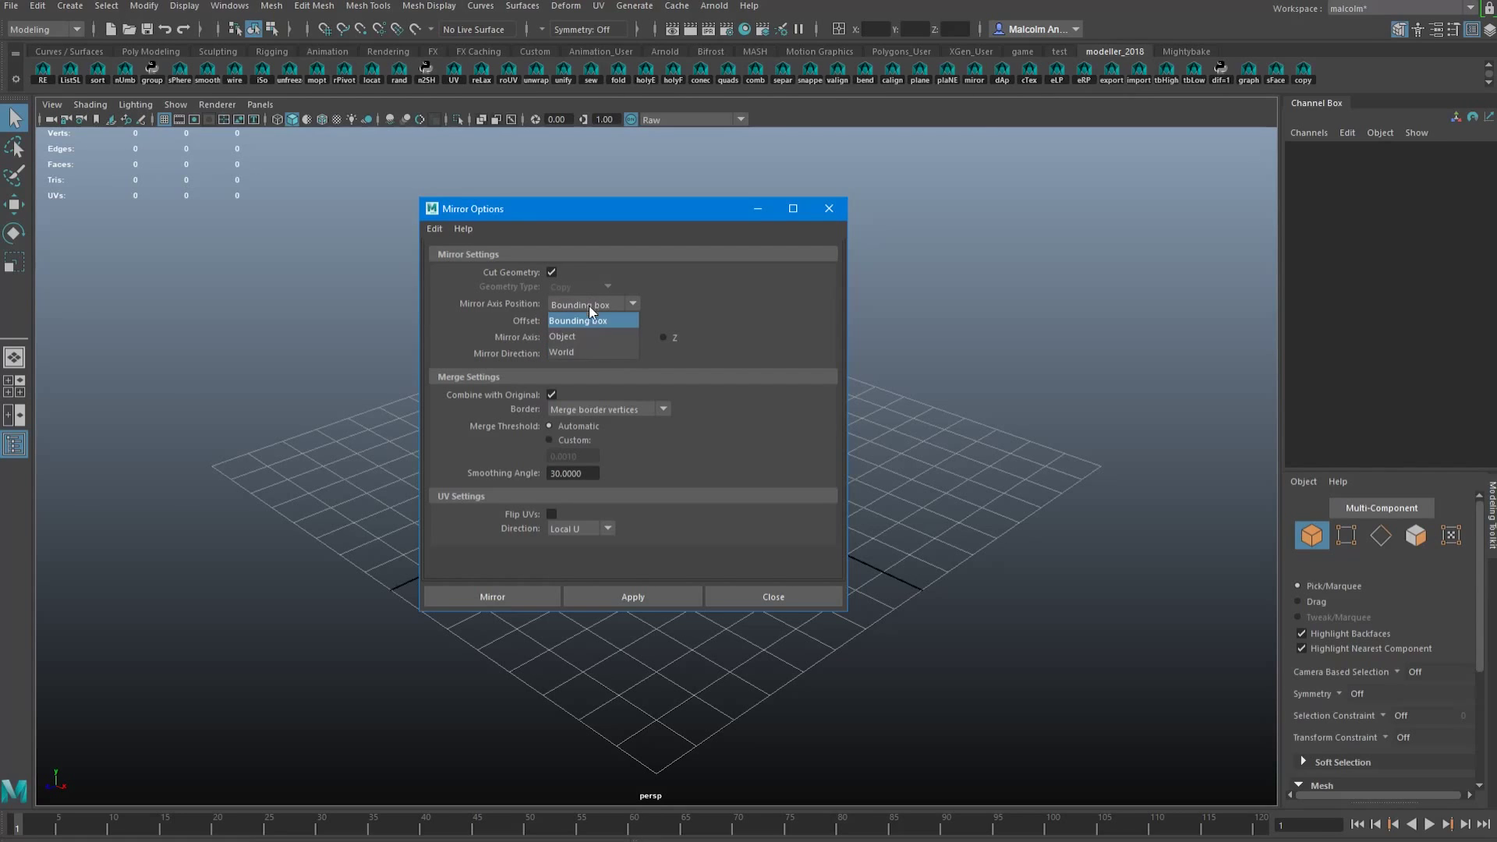
left_click(583, 352)
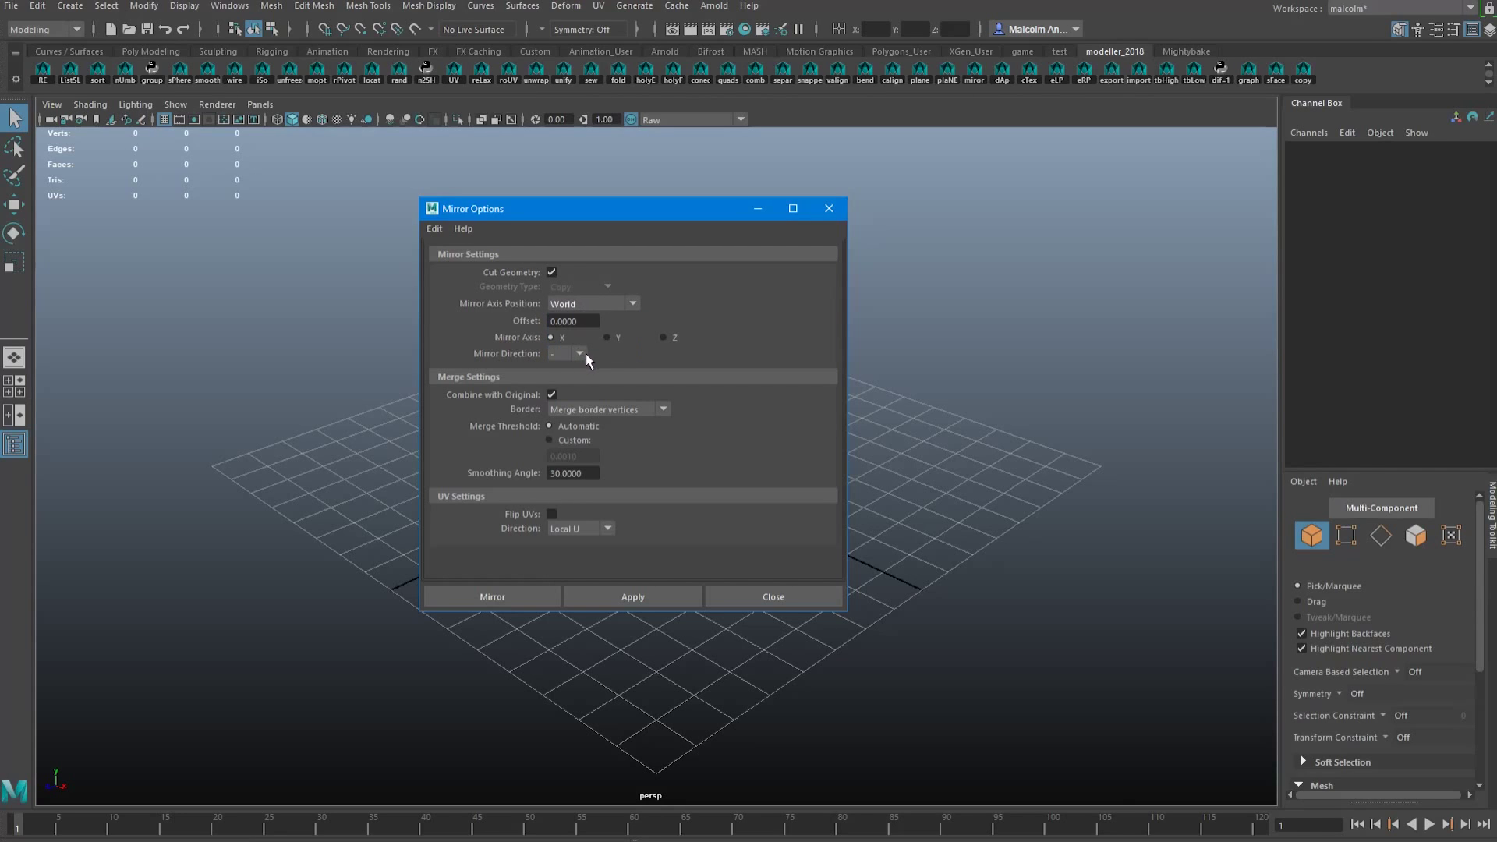
left_click(558, 336)
left_click(569, 357)
left_click(607, 406)
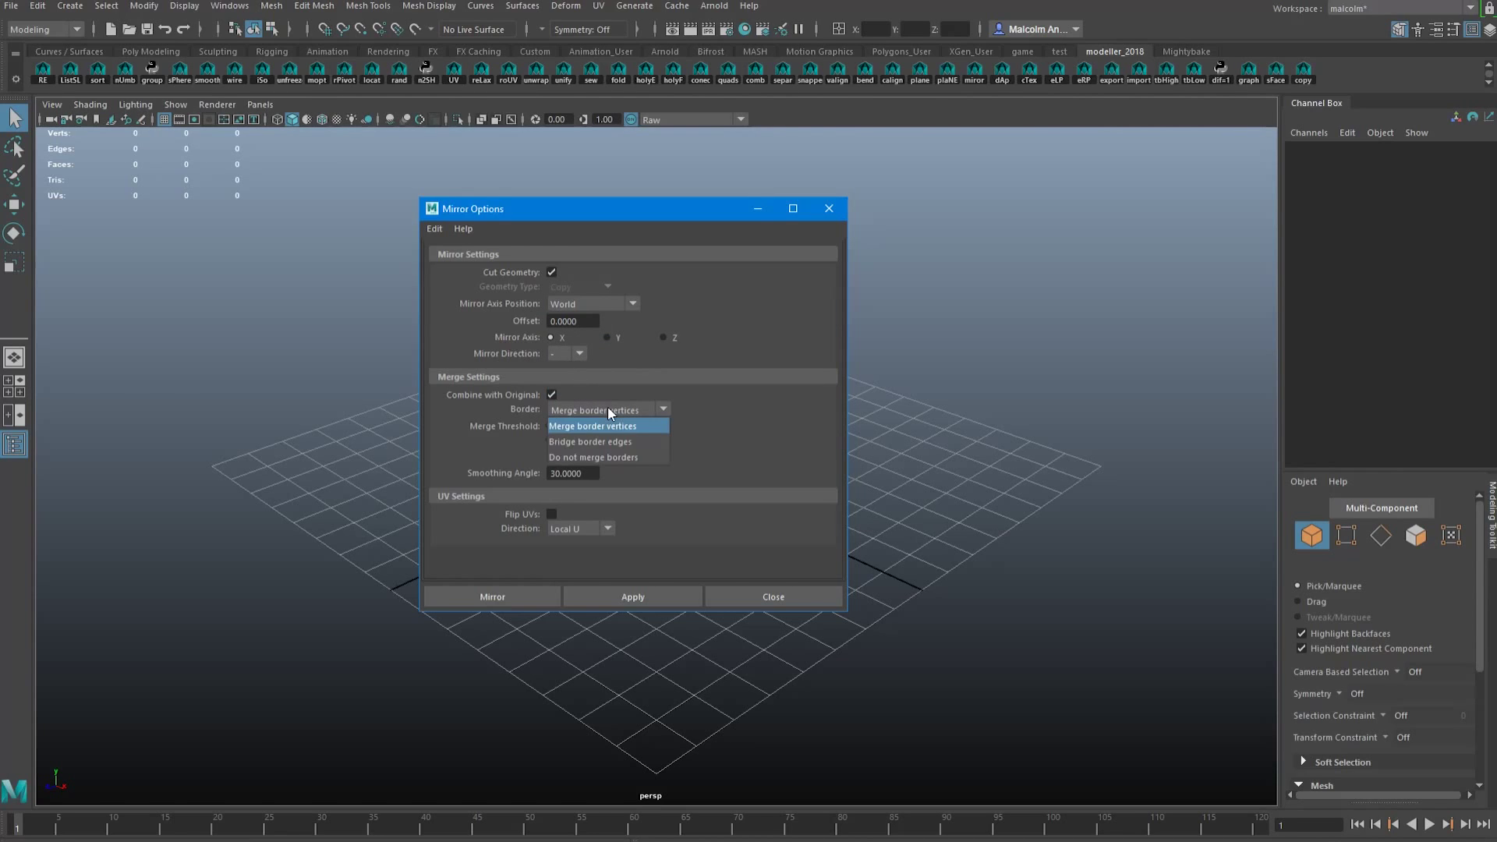
left_click(606, 407)
left_click(605, 529)
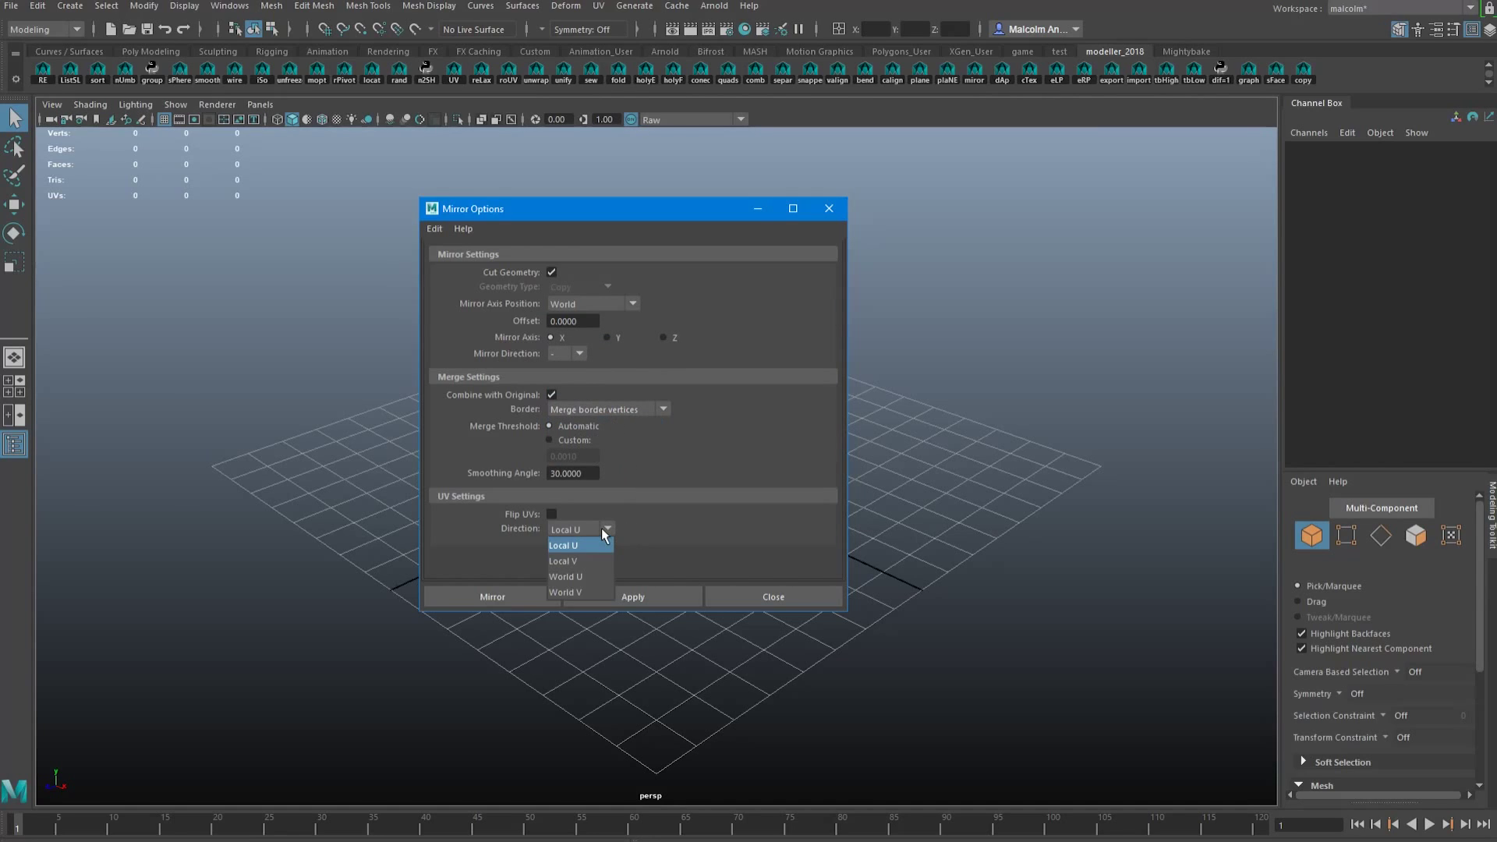
left_click(601, 528)
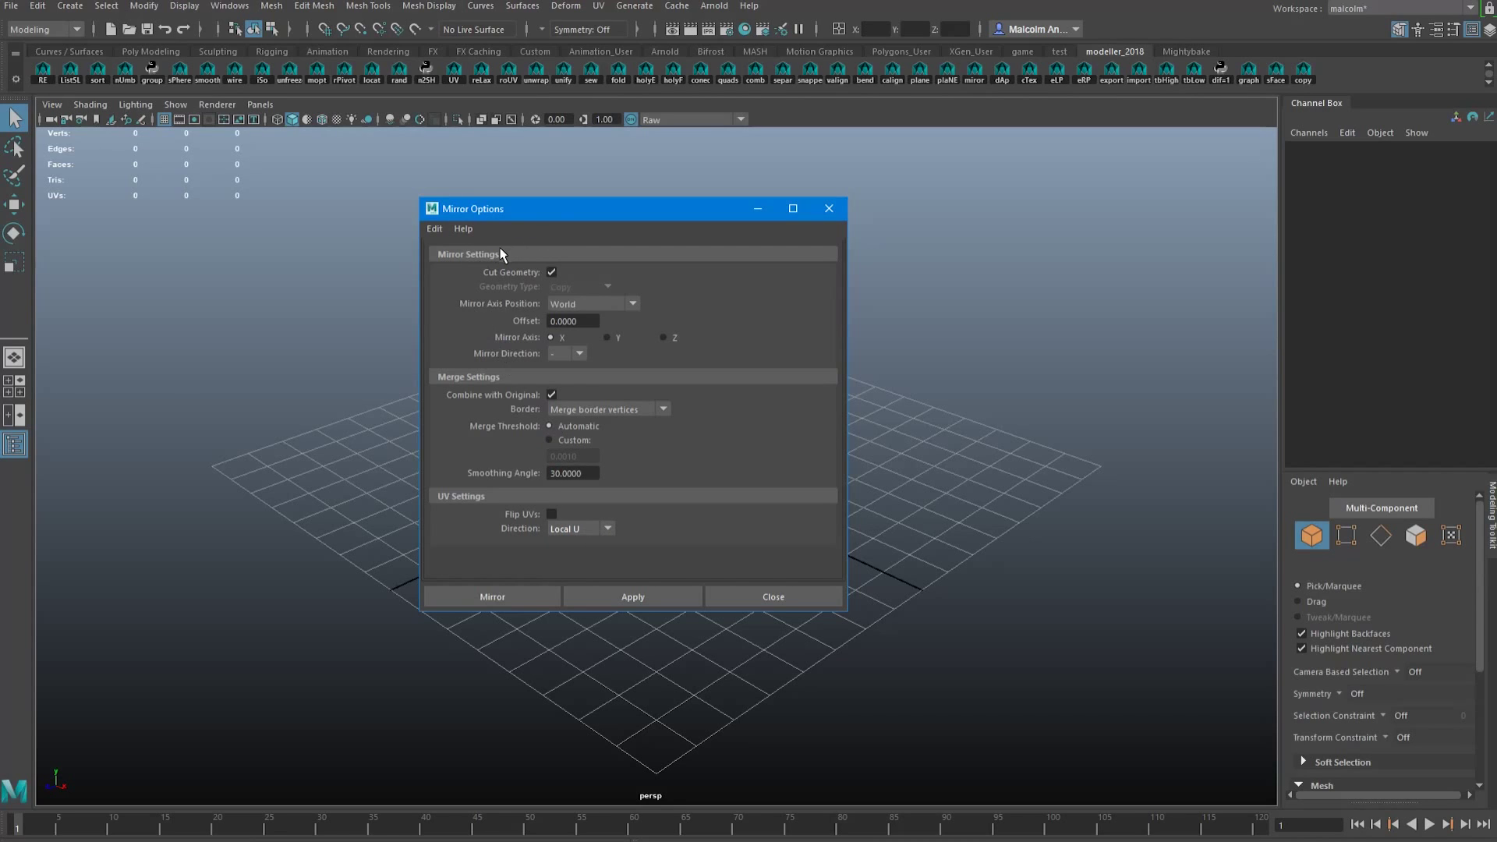
left_click(755, 594)
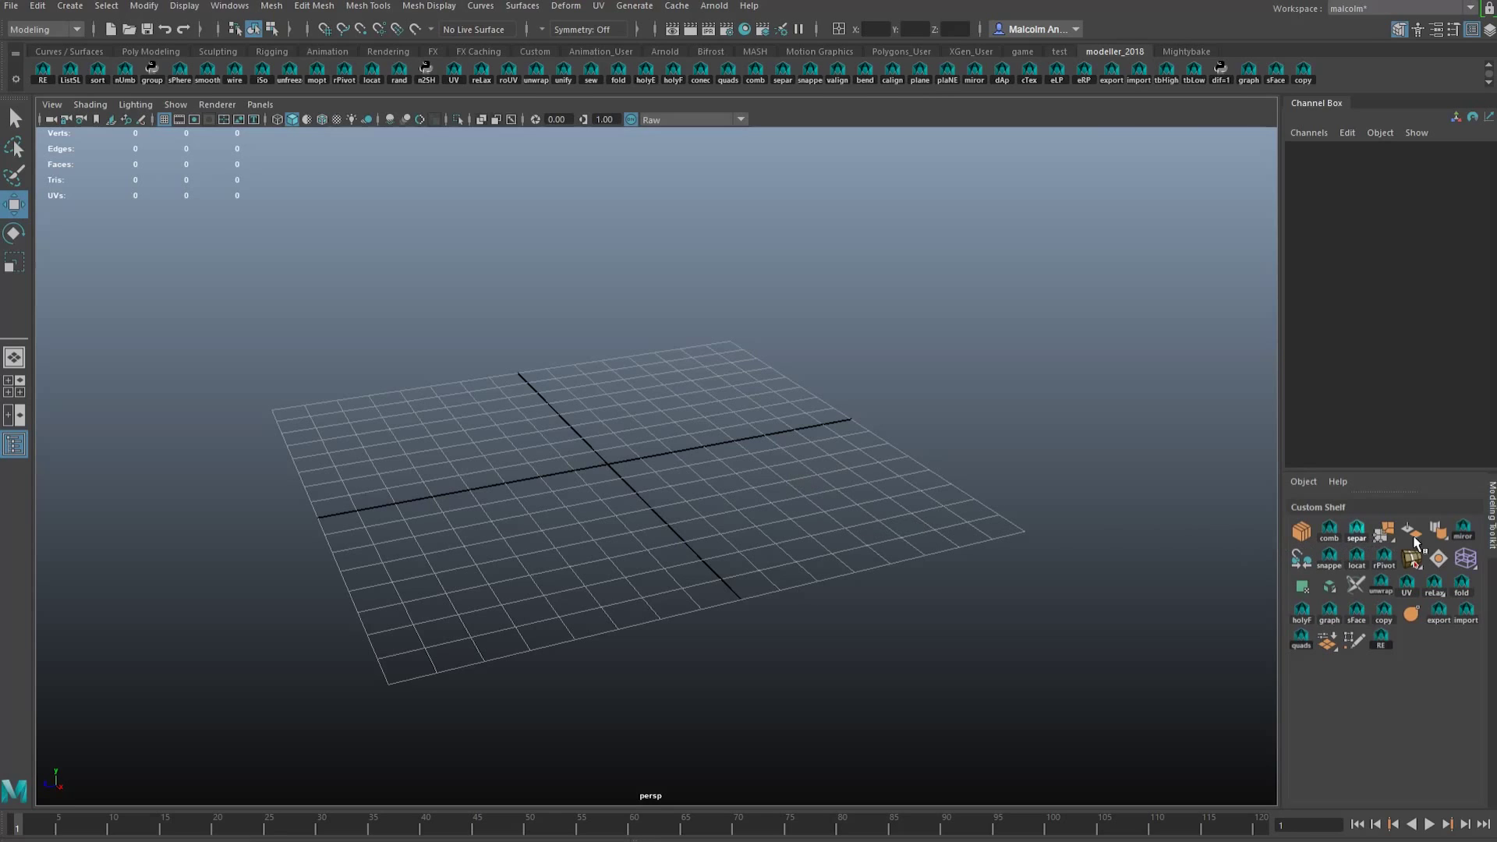
- Open the MirrorEr 2018 tool window and place it beside the viewport
left_click(1462, 533)
mouse_move(1195, 593)
left_mouse_down()
mouse_move(1164, 576)
mouse_move(1170, 556)
mouse_move(1190, 593)
left_mouse_up()
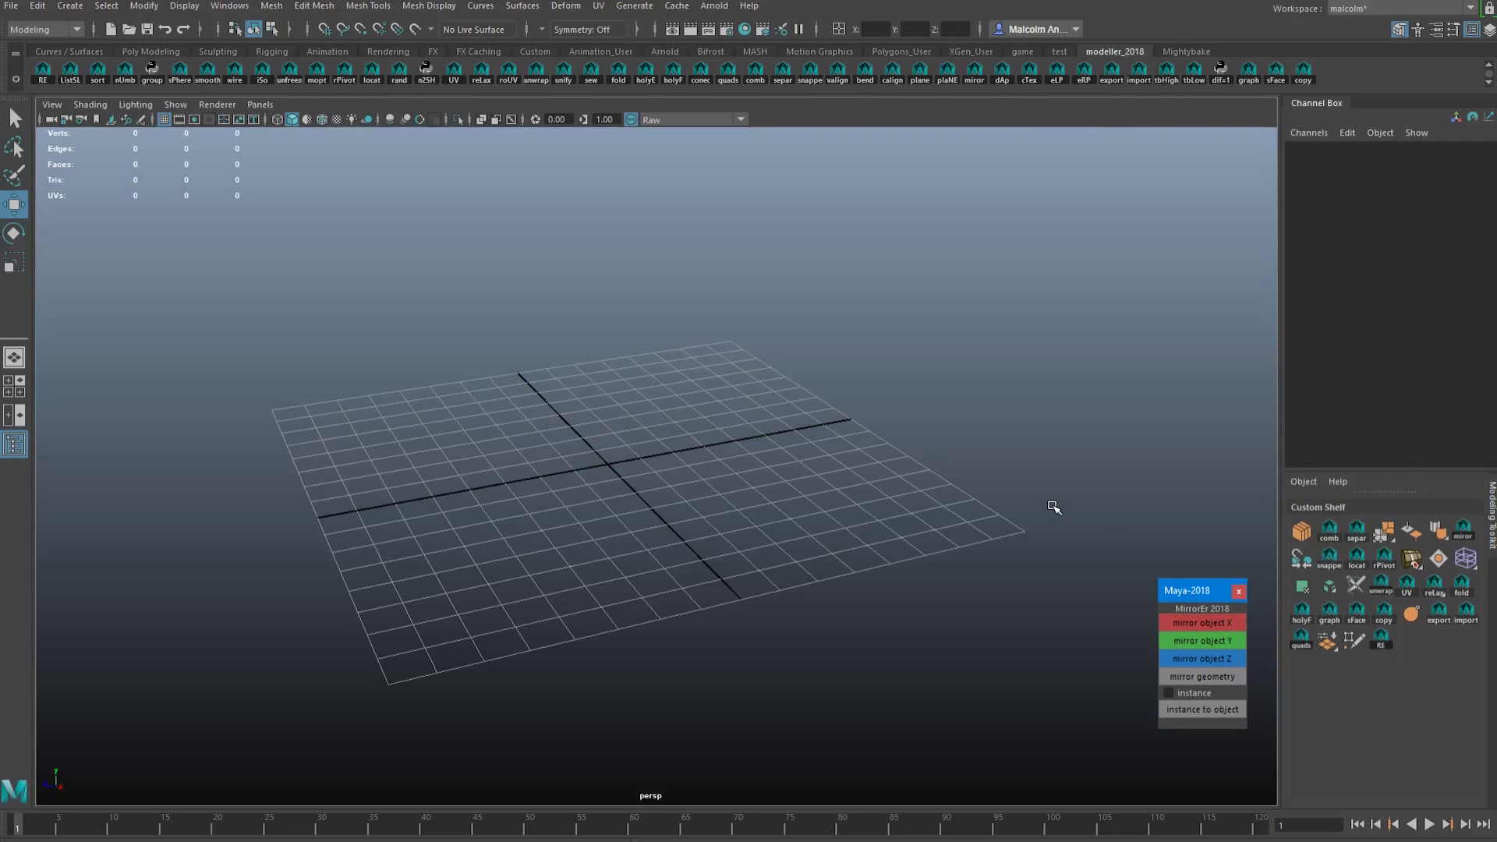
left_click(536, 584)
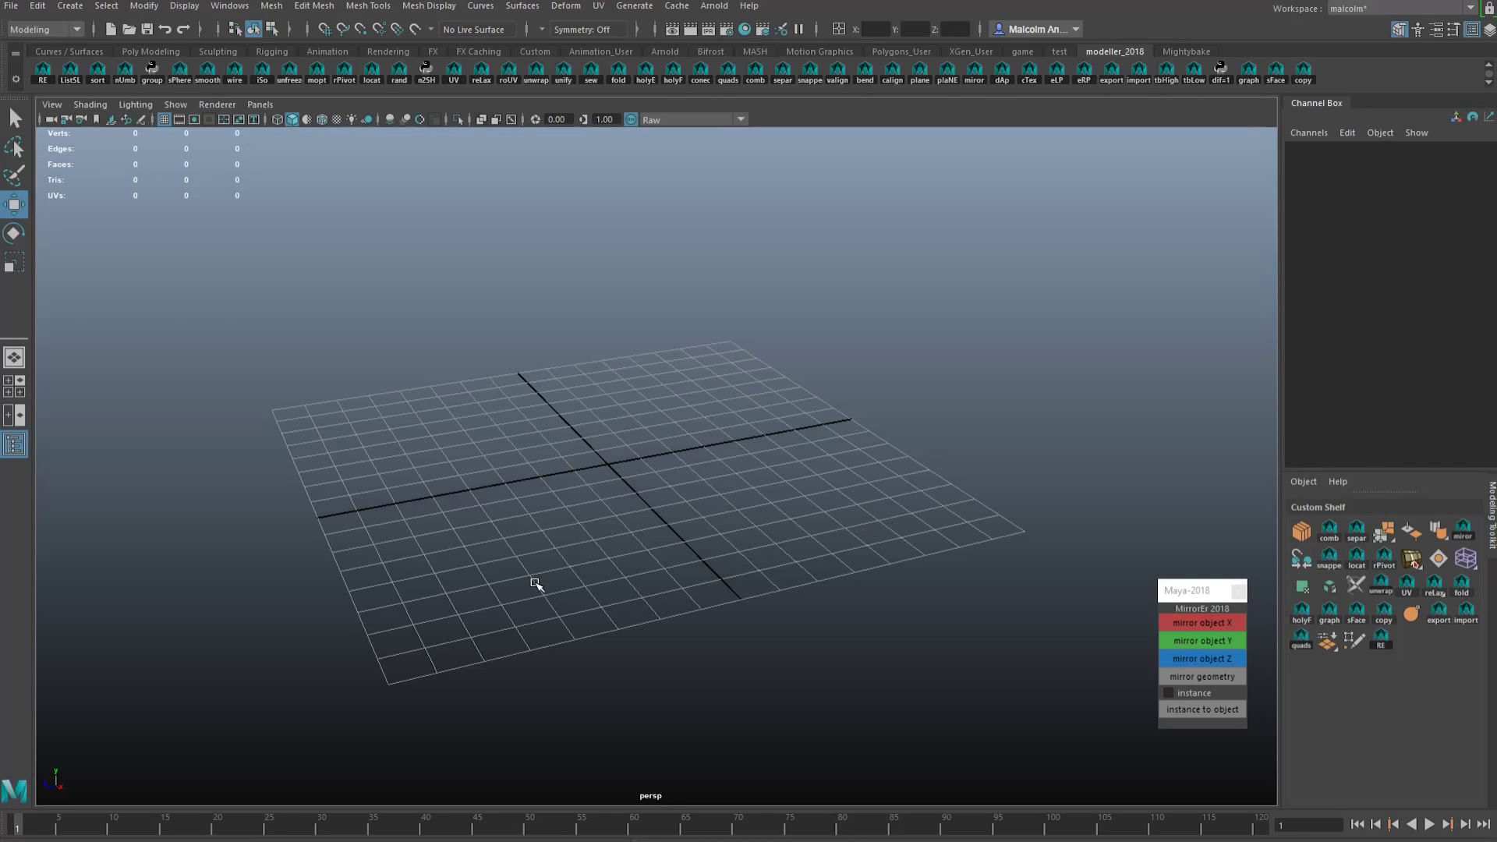
- Create a polygon cube at the origin and scale it to about 70.739 on X and Y and 32.978 on Z
left_click_drag(700, 521, 681, 513, "alt")
right_click_drag(681, 513, 710, 500, "alt")
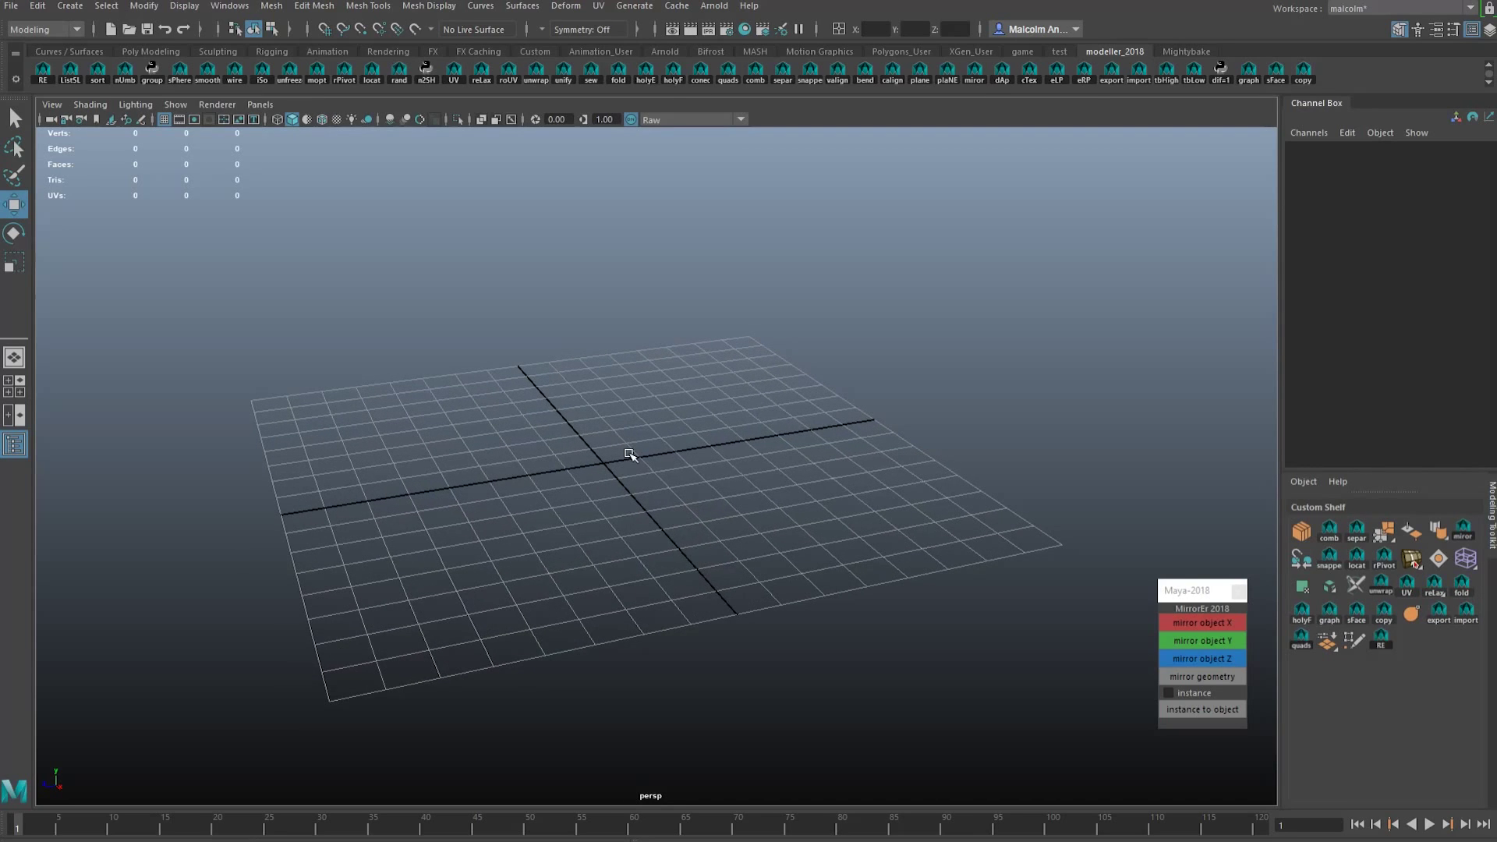
right_click_drag(689, 420, 689, 450, "shift")
key("r")
middle_click_drag(528, 525, 635, 530)
left_click_drag(536, 474, 671, 523)
- Pull one top corner vertex of the cube outward along Z and return to object selection
right_click_drag(641, 424, 621, 423)
left_click(658, 389)
key("w")
left_click_drag(624, 393, 673, 406)
right_click_drag(642, 423, 670, 412)
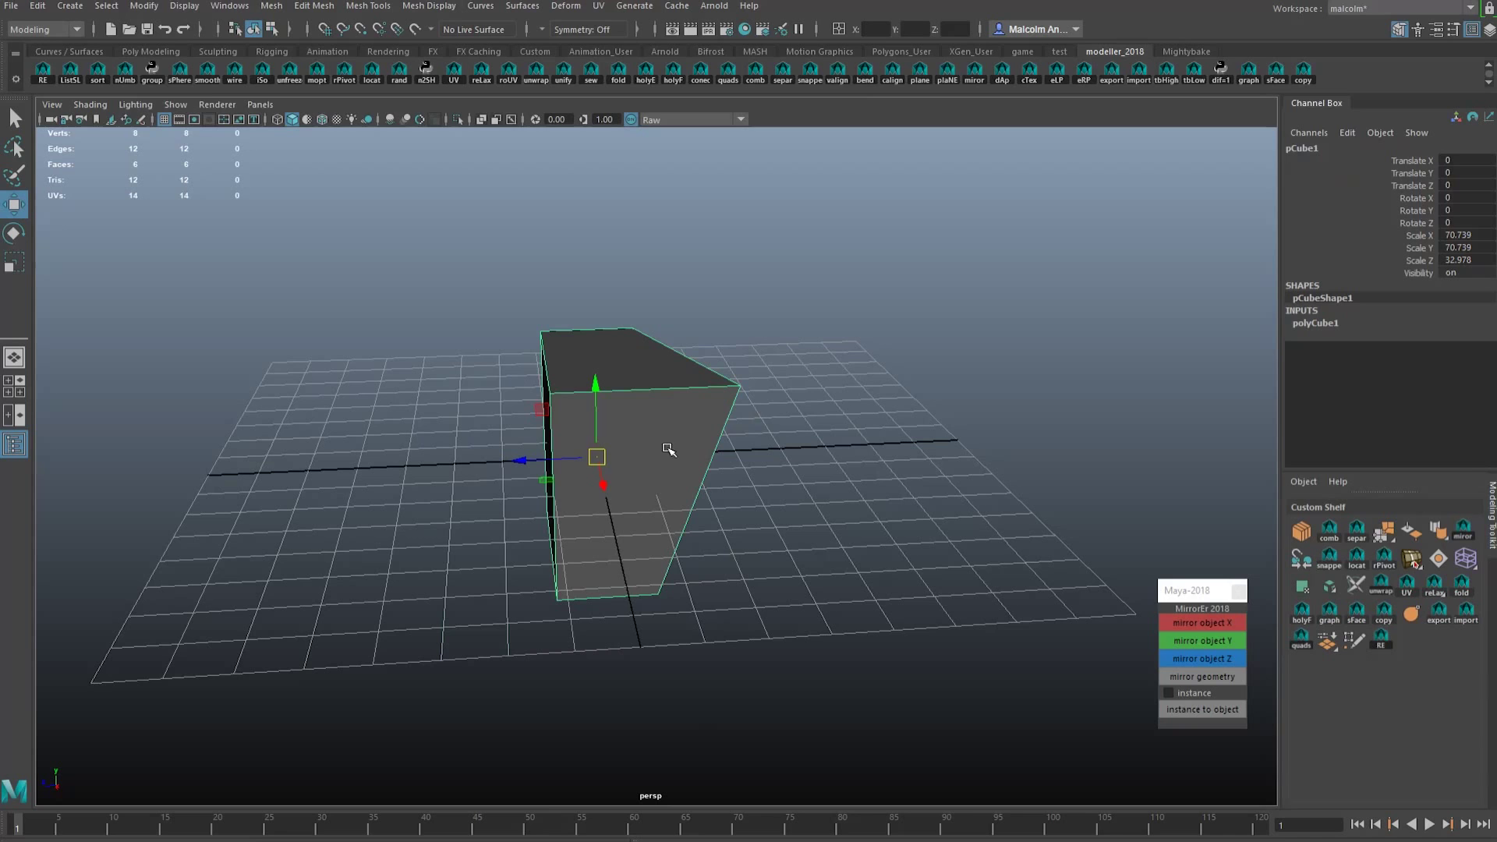
- Move the cube along Z to about 42.058 and delete its construction history
left_click_drag(665, 389, 530, 394)
left_click_drag(655, 537, 704, 536, "alt")
key("alt+shift+d")
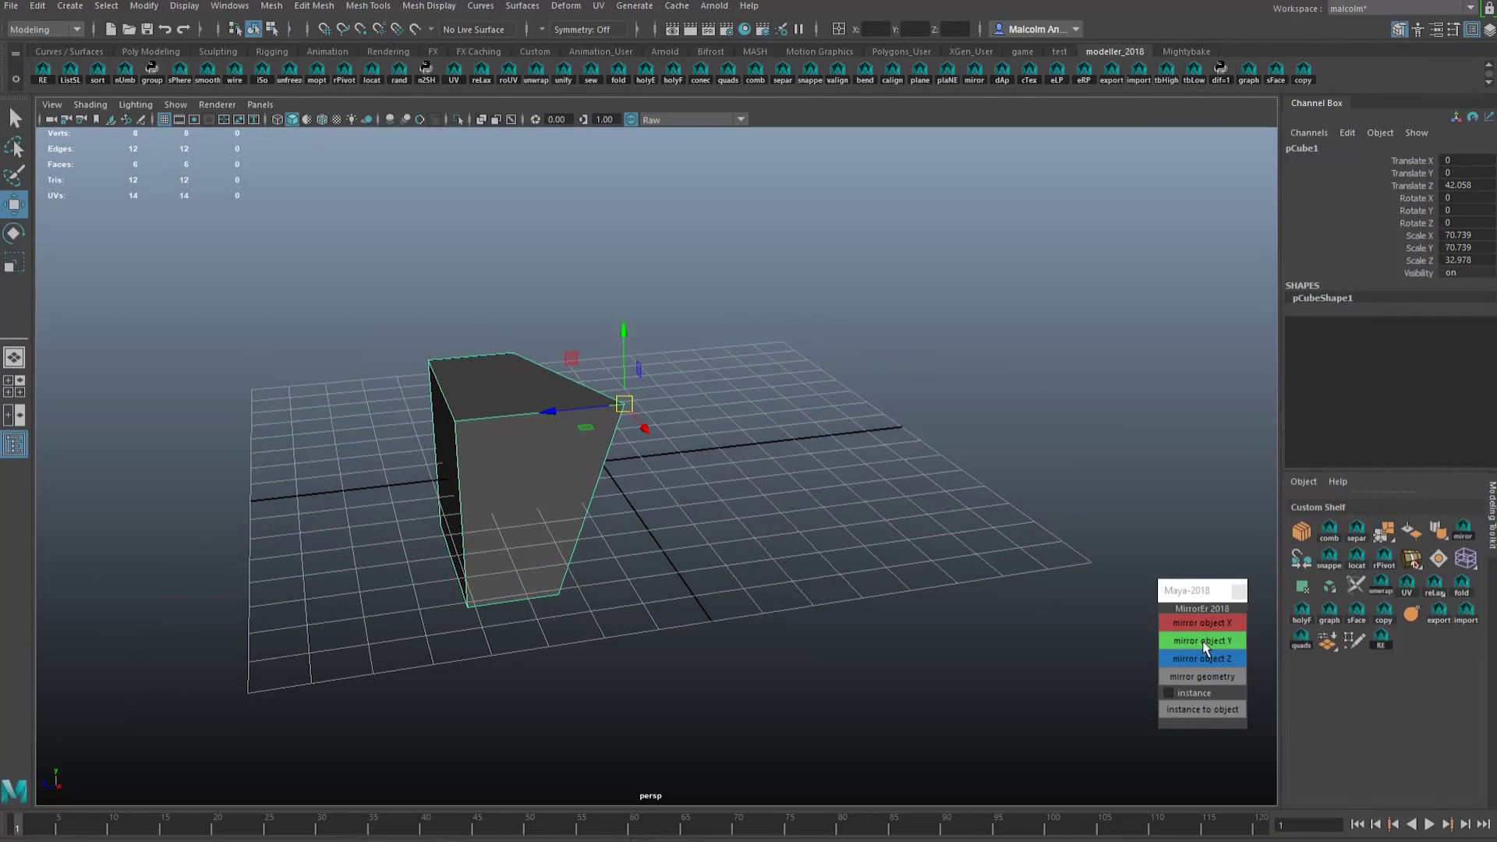
- Mirror the cube about its protruding corner across Y, mirror the copy across Z, and mirror that one across Y
left_click(1204, 642)
left_click_drag(908, 593, 943, 589, "alt")
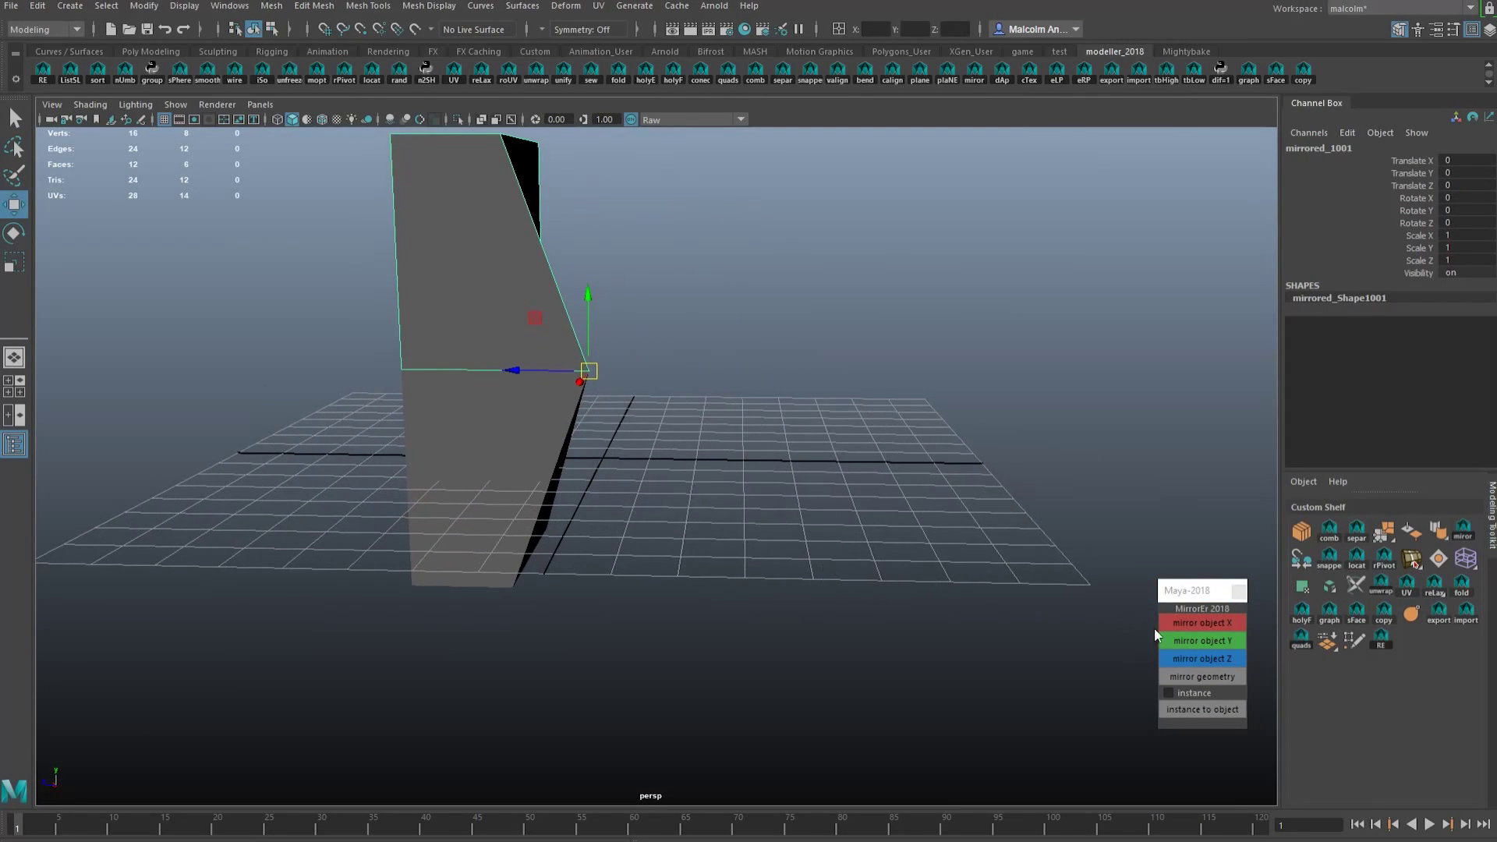
left_click(1193, 657)
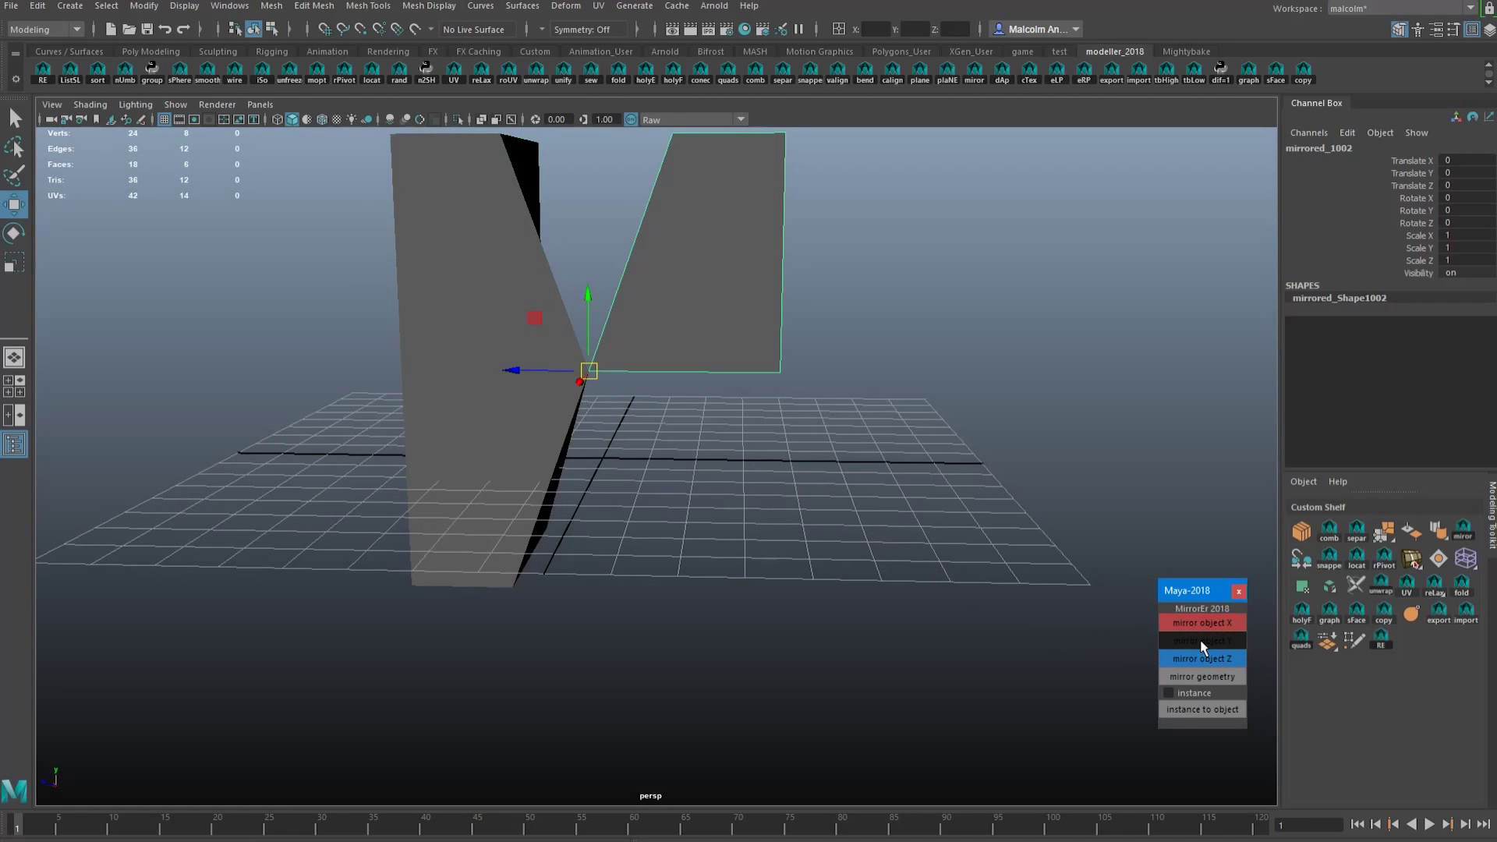
left_click(1200, 639)
left_click_drag(686, 467, 593, 394, "alt")
key("ctrl+z")
right_click_drag(593, 394, 685, 406, "alt")
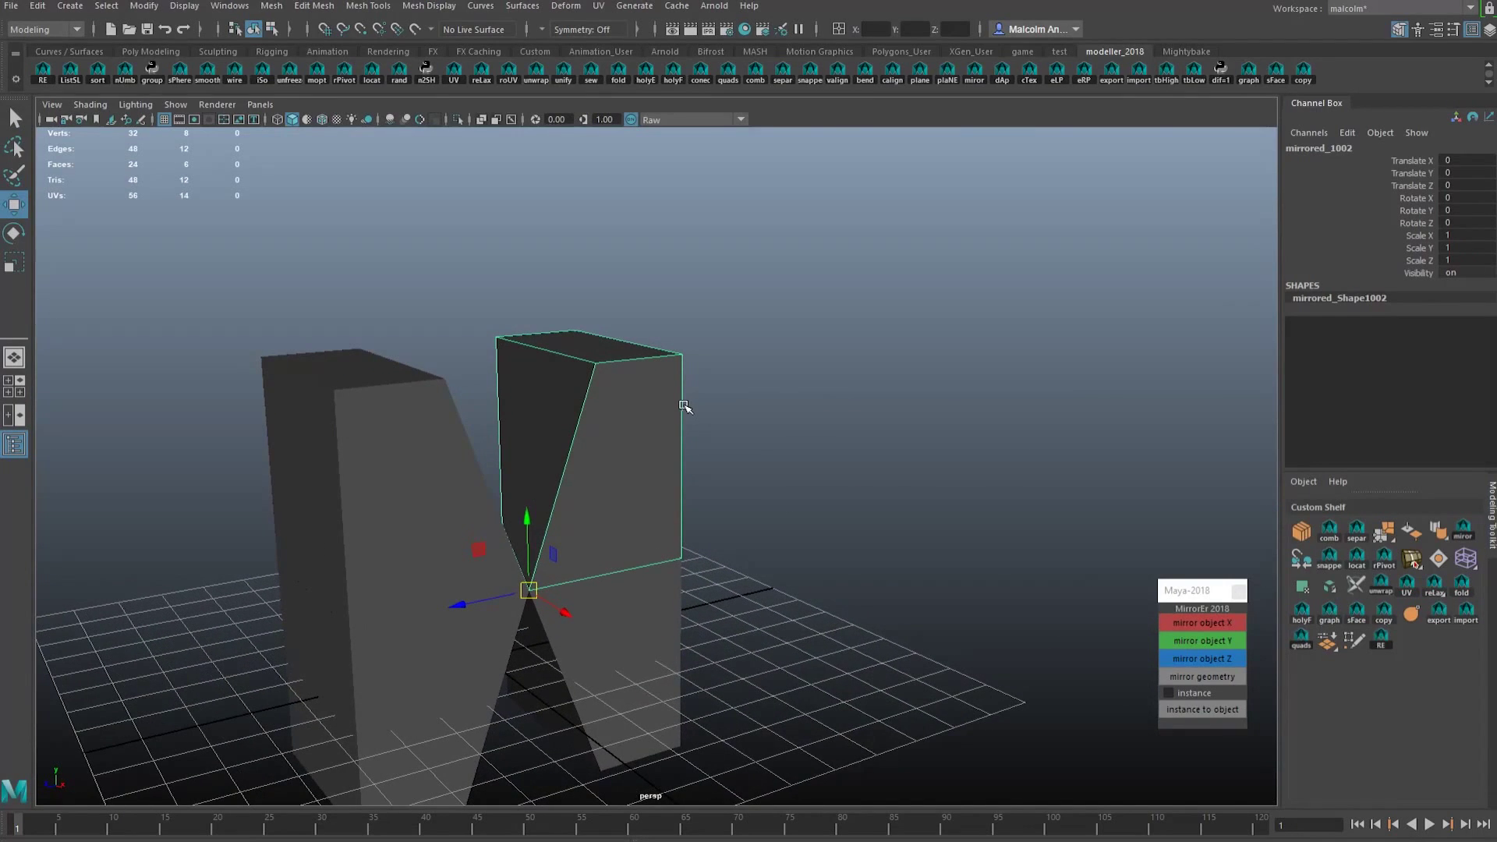
- Snap the upper block's pivot to a top outer corner, mirror it across Y, and mirror that copy across Z about its inner top corner
left_click(683, 355)
left_click_drag(745, 451, 703, 492, "alt")
left_click(1179, 636)
left_click_drag(896, 499, 575, 294, "alt")
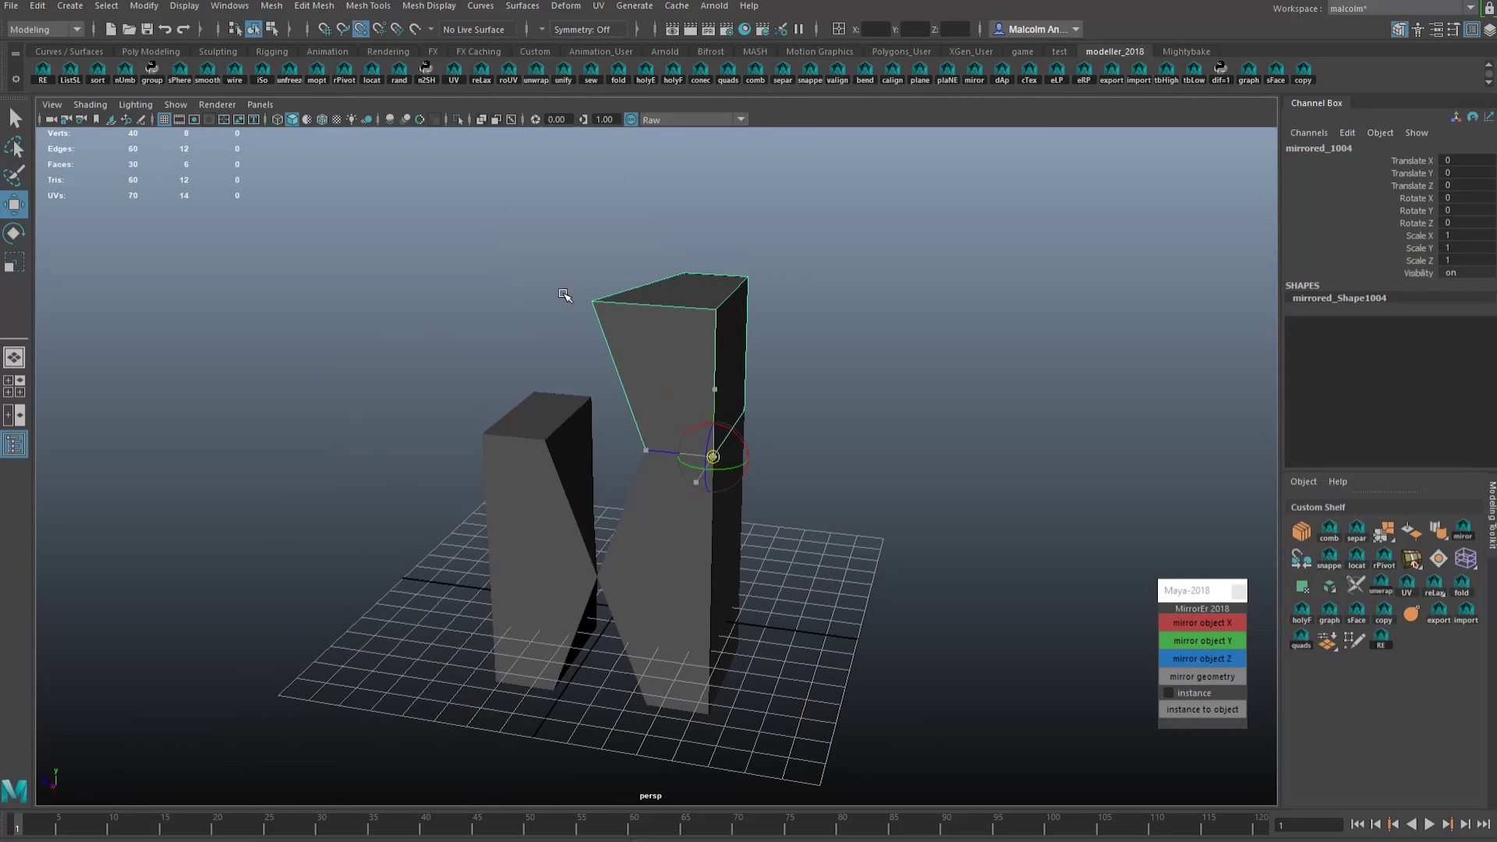
left_click(1180, 657)
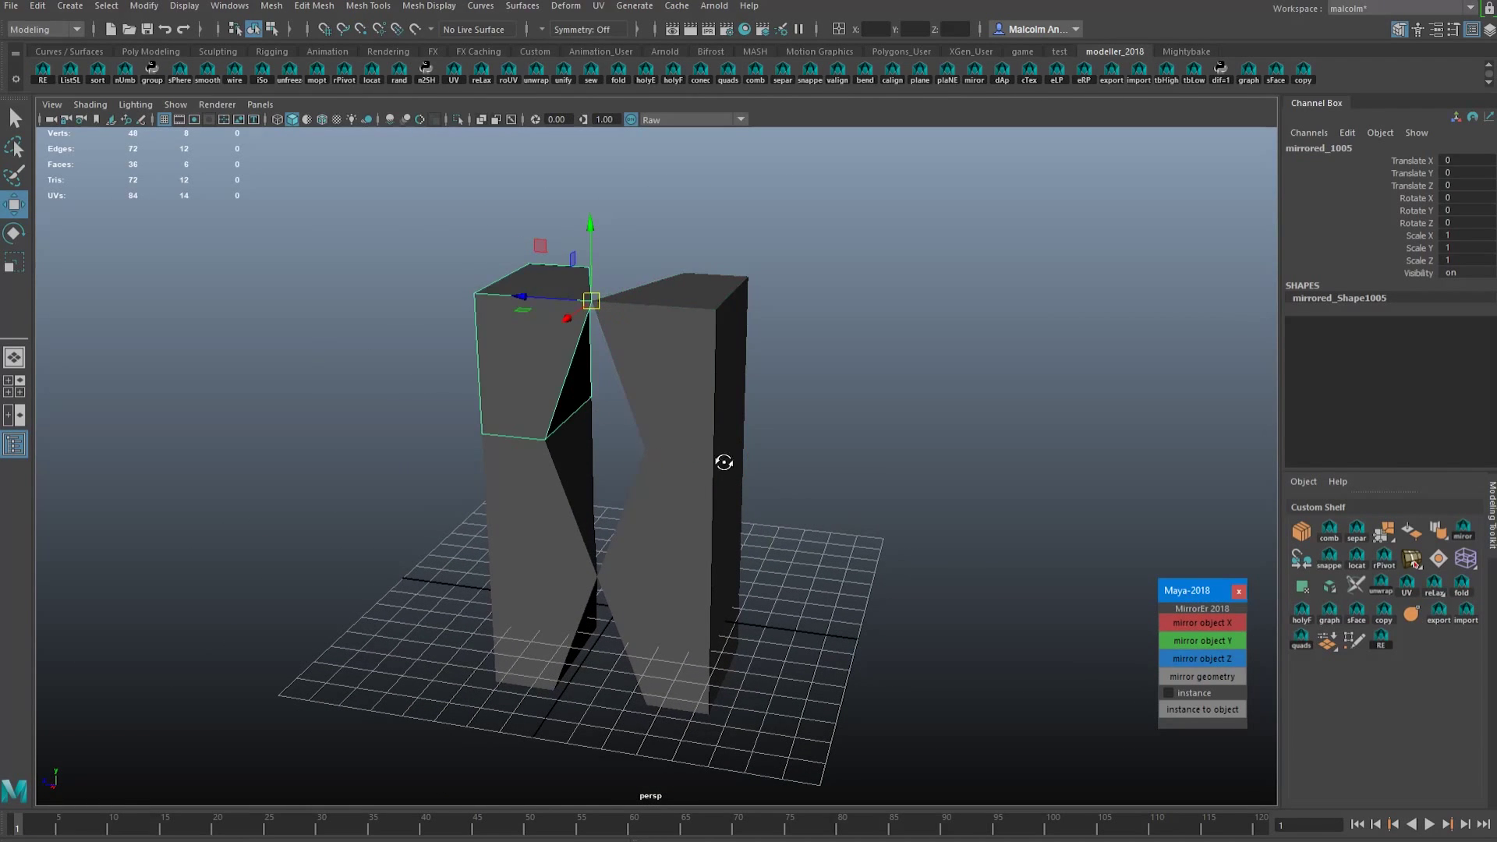
left_click_drag(726, 460, 518, 499, "alt")
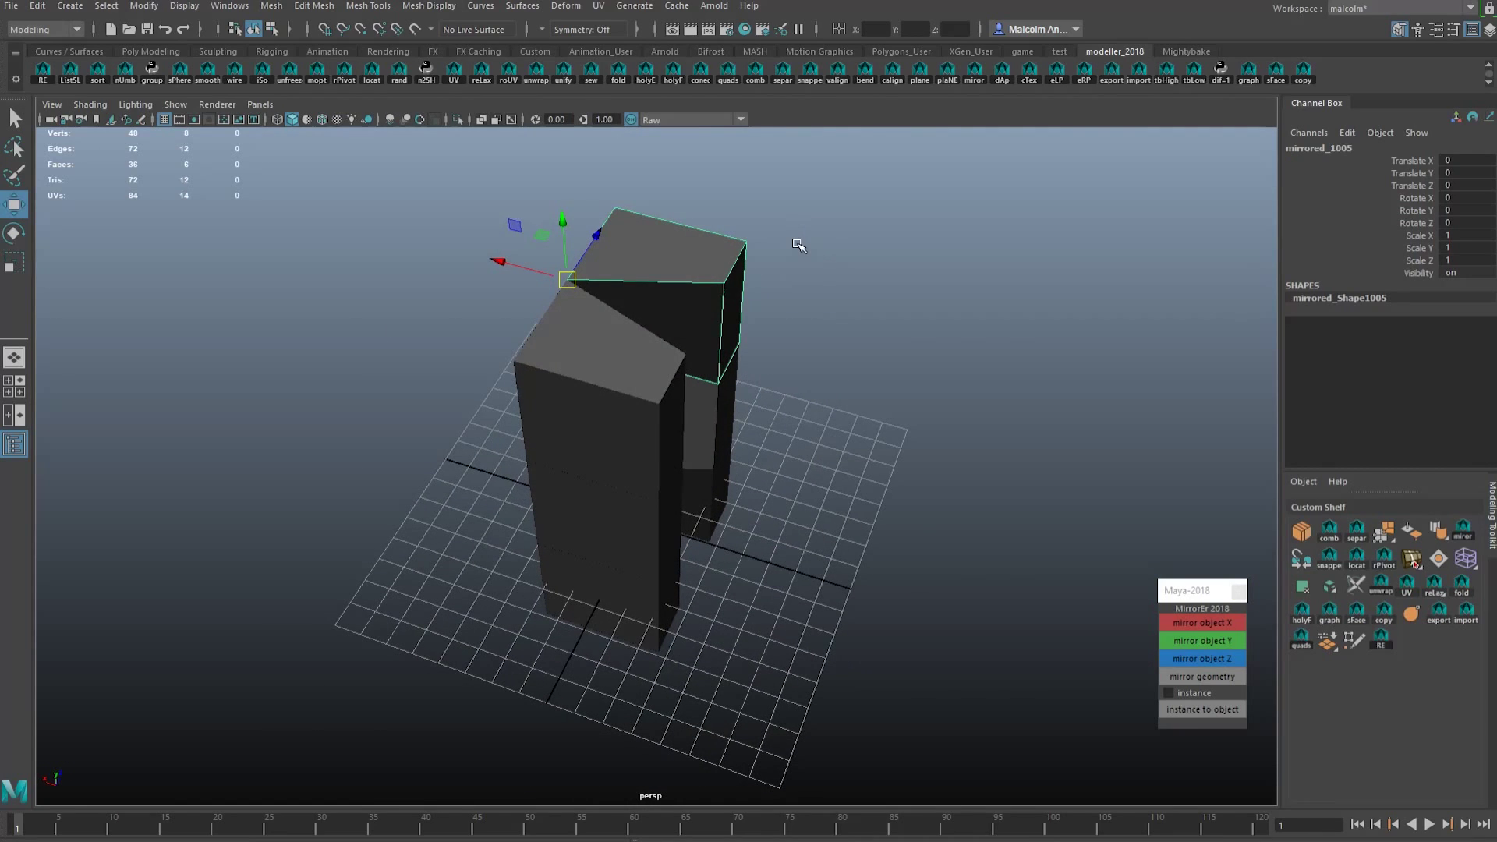
- Snap the newest block's pivot to its outer top corner, mirror it across X, and mirror that copy across Z
key("d")
key("v")
middle_click(797, 240)
left_click_drag(797, 241, 864, 372, "alt")
right_click_drag(864, 372, 834, 384, "alt")
left_click(1200, 623)
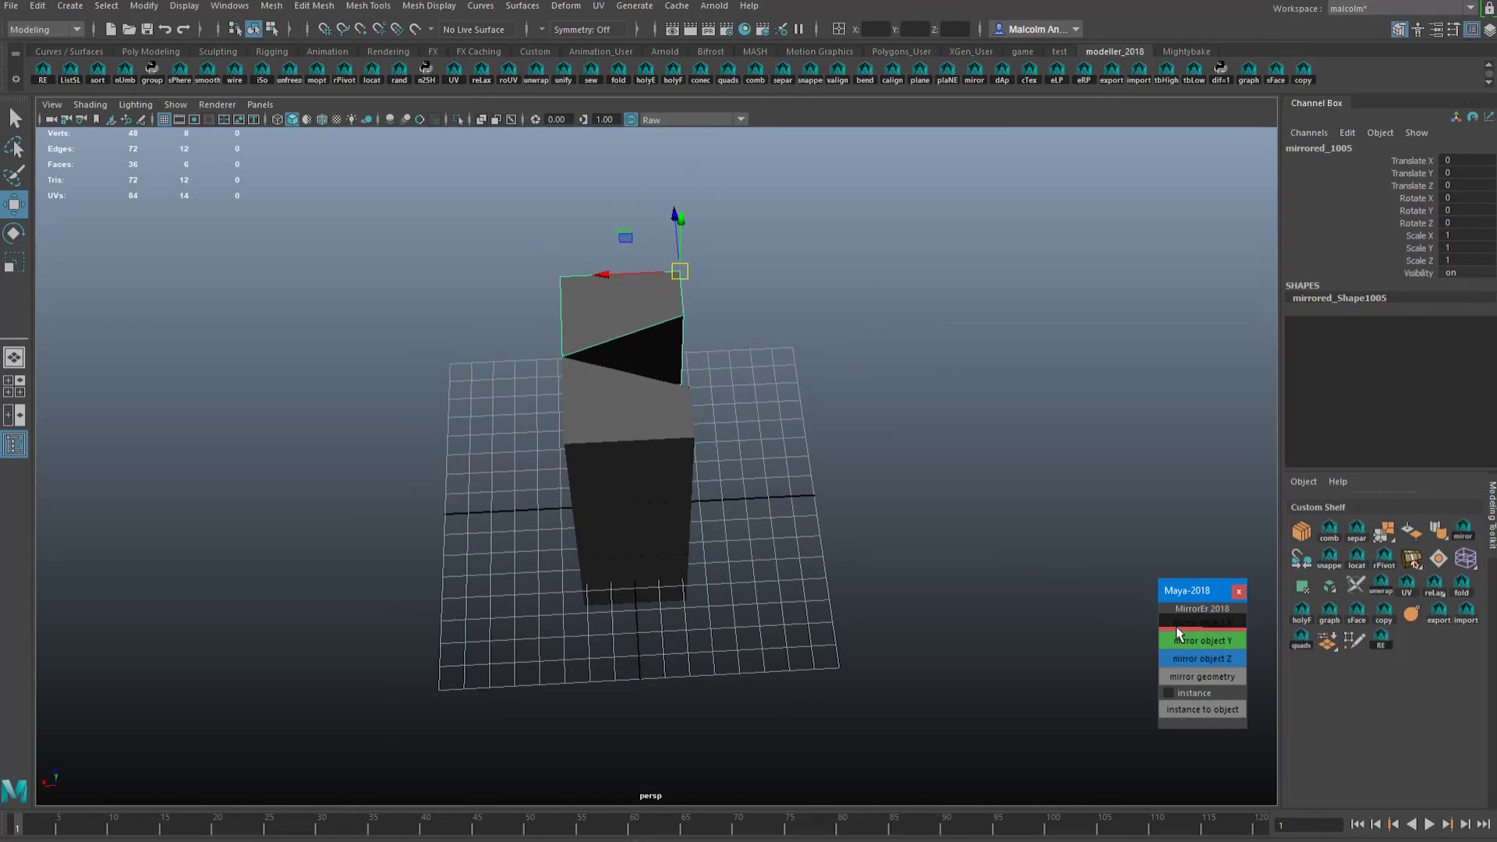
left_click_drag(842, 468, 753, 415, "alt")
left_click(1201, 660)
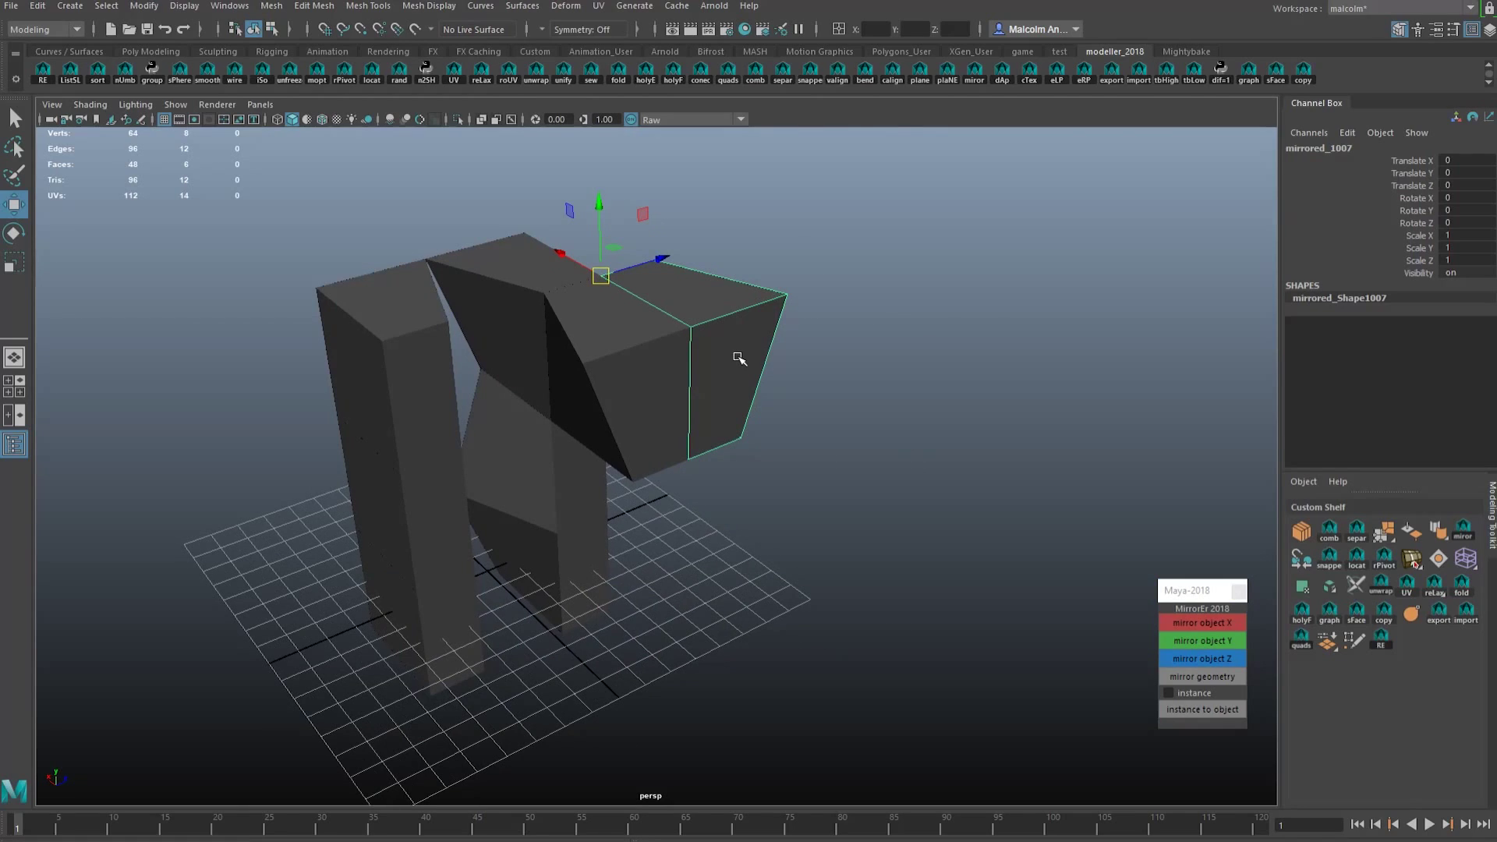
- Undo the series of mirror operations and delete the leftover copies, keeping only the original cube
key("ctrl+z")
key("ctrl+z")
key("ctrl+z")
key("ctrl+z")
key("ctrl+z")
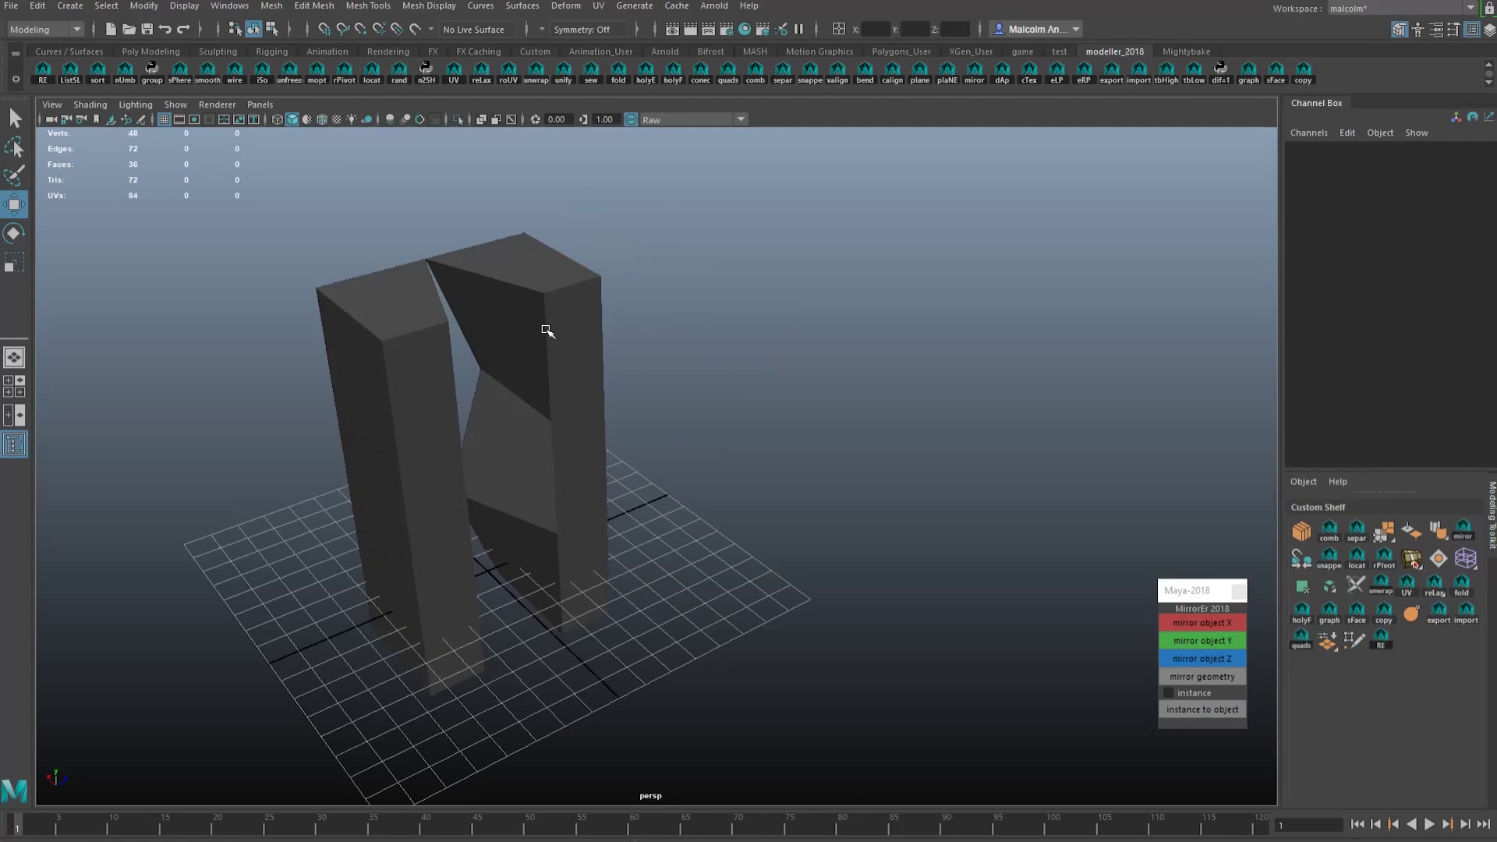
key("ctrl+z")
key("ctrl+z")
key("ctrl+z")
key("ctrl+z")
key("ctrl+z")
key("ctrl+z")
key("ctrl+z")
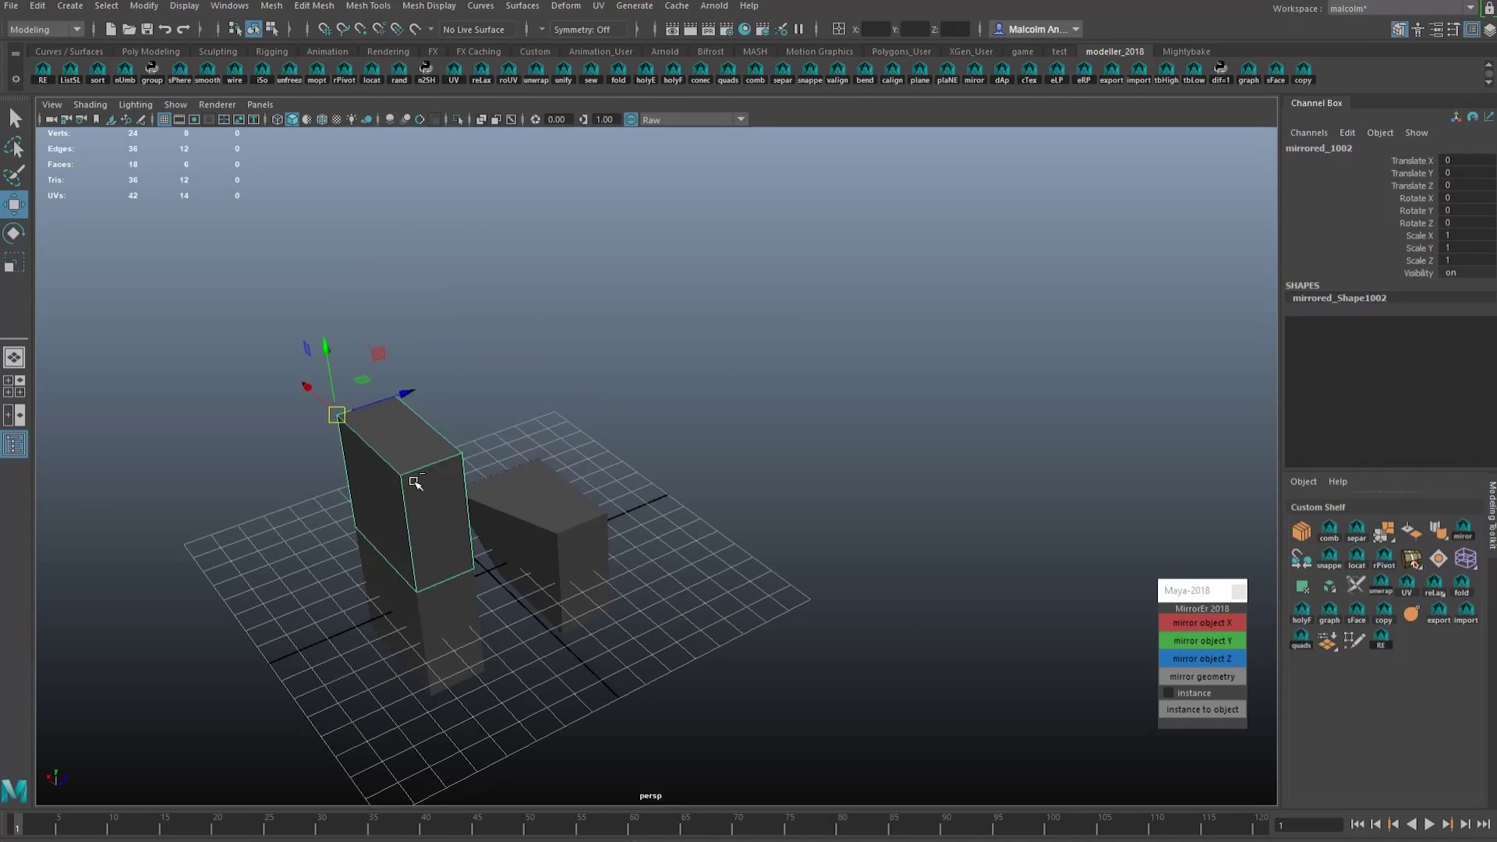
left_click(434, 562)
key("Delete")
- Select the original cube and try snapping its pivot to different corner vertices
left_click(541, 514)
key("f")
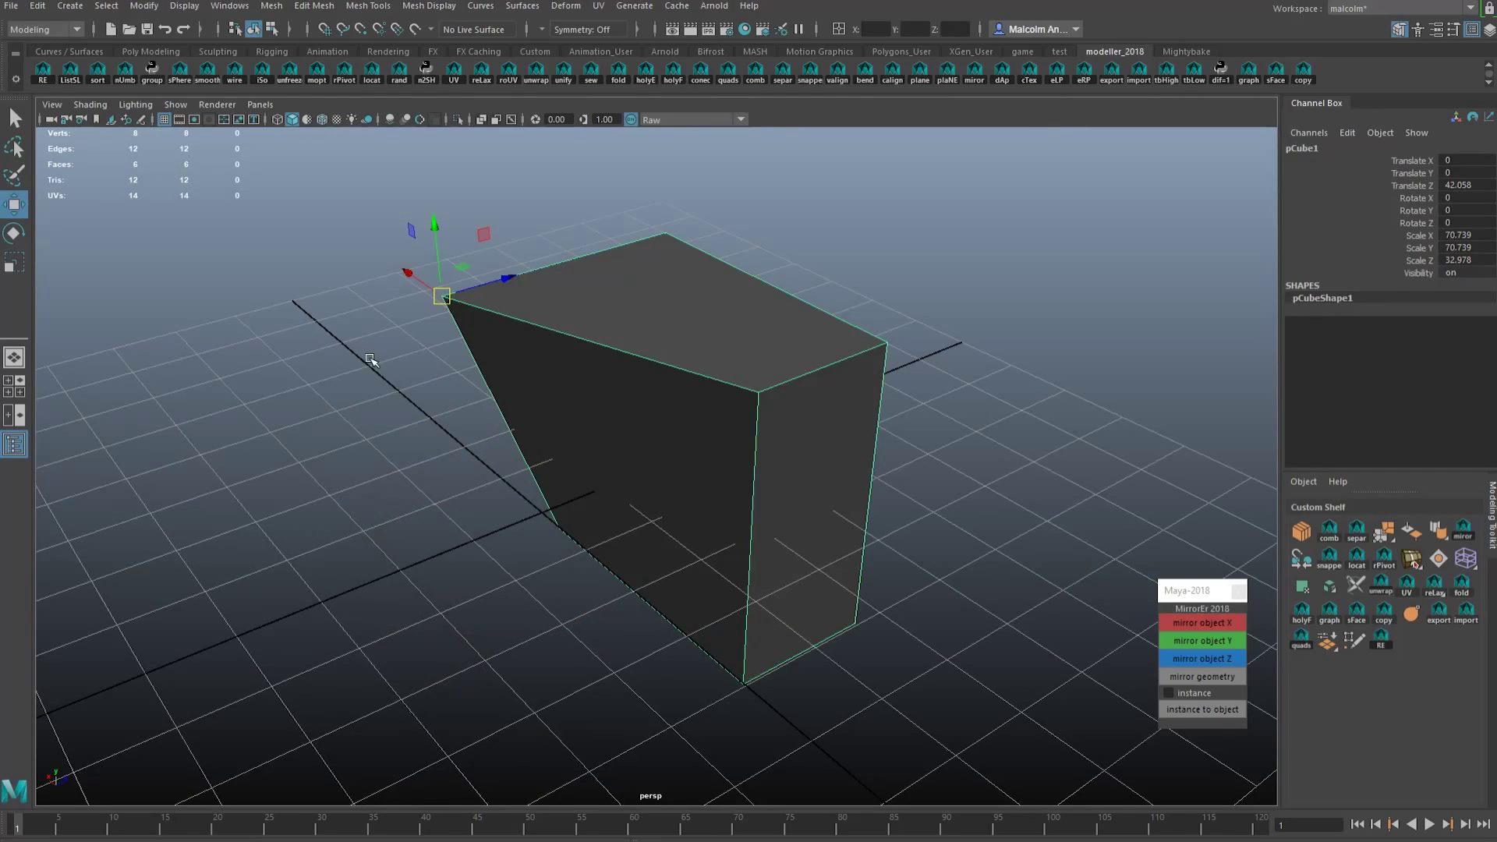
left_click_drag(375, 361, 495, 331, "alt")
key("d")
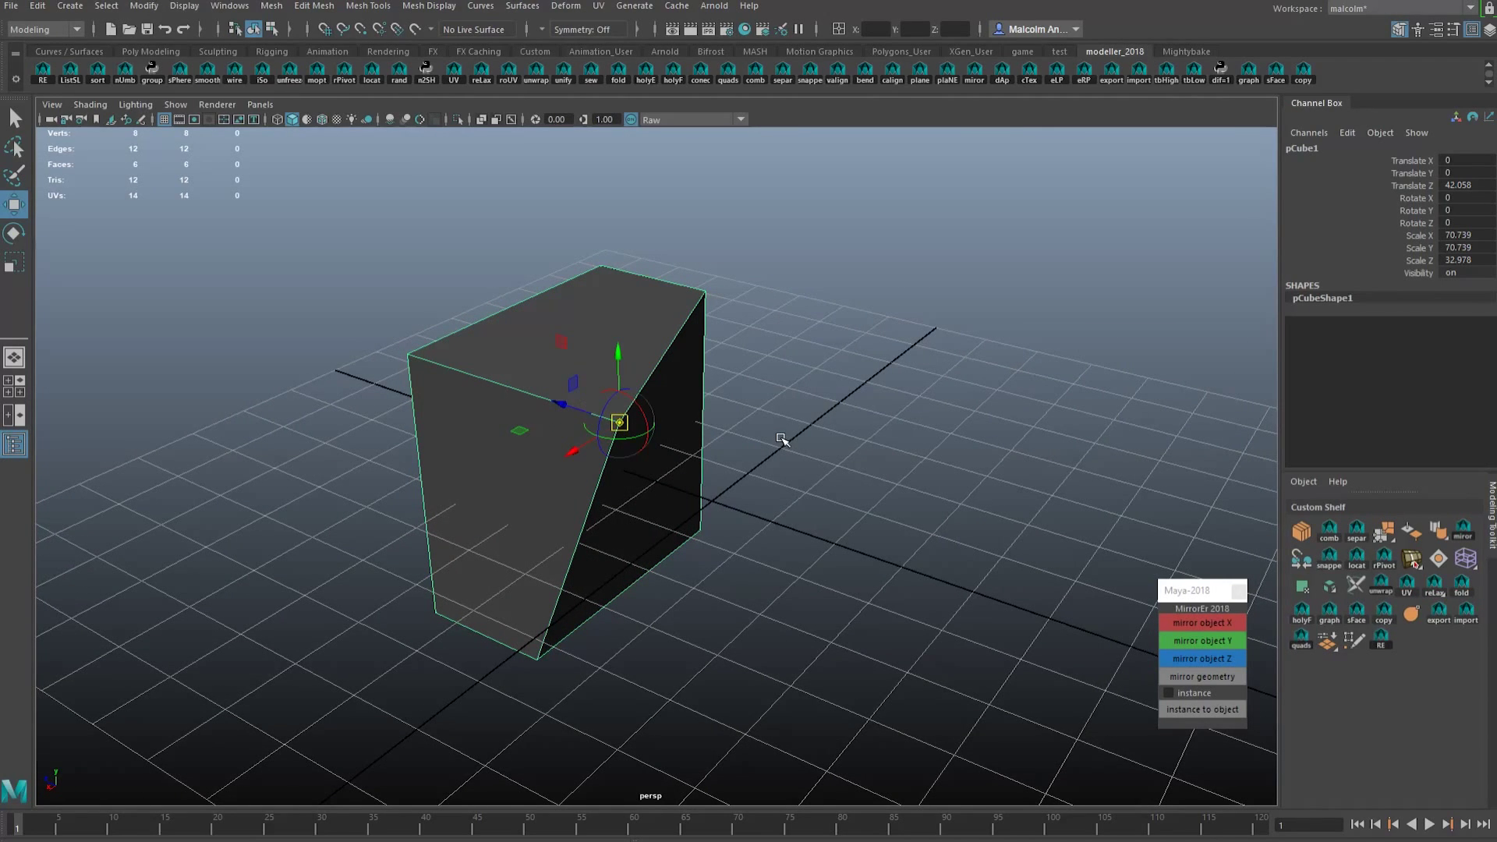
key("v")
key("v")
left_click(359, 31)
key("v")
key("v")
middle_click_drag(731, 333, 550, 370)
- Snap the cube's pivot to a top corner on its flat side and mirror the cube across Z
left_click_drag(712, 545, 485, 456, "alt")
key("d")
key("v")
left_click(1171, 658)
left_click_drag(787, 538, 792, 488, "alt")
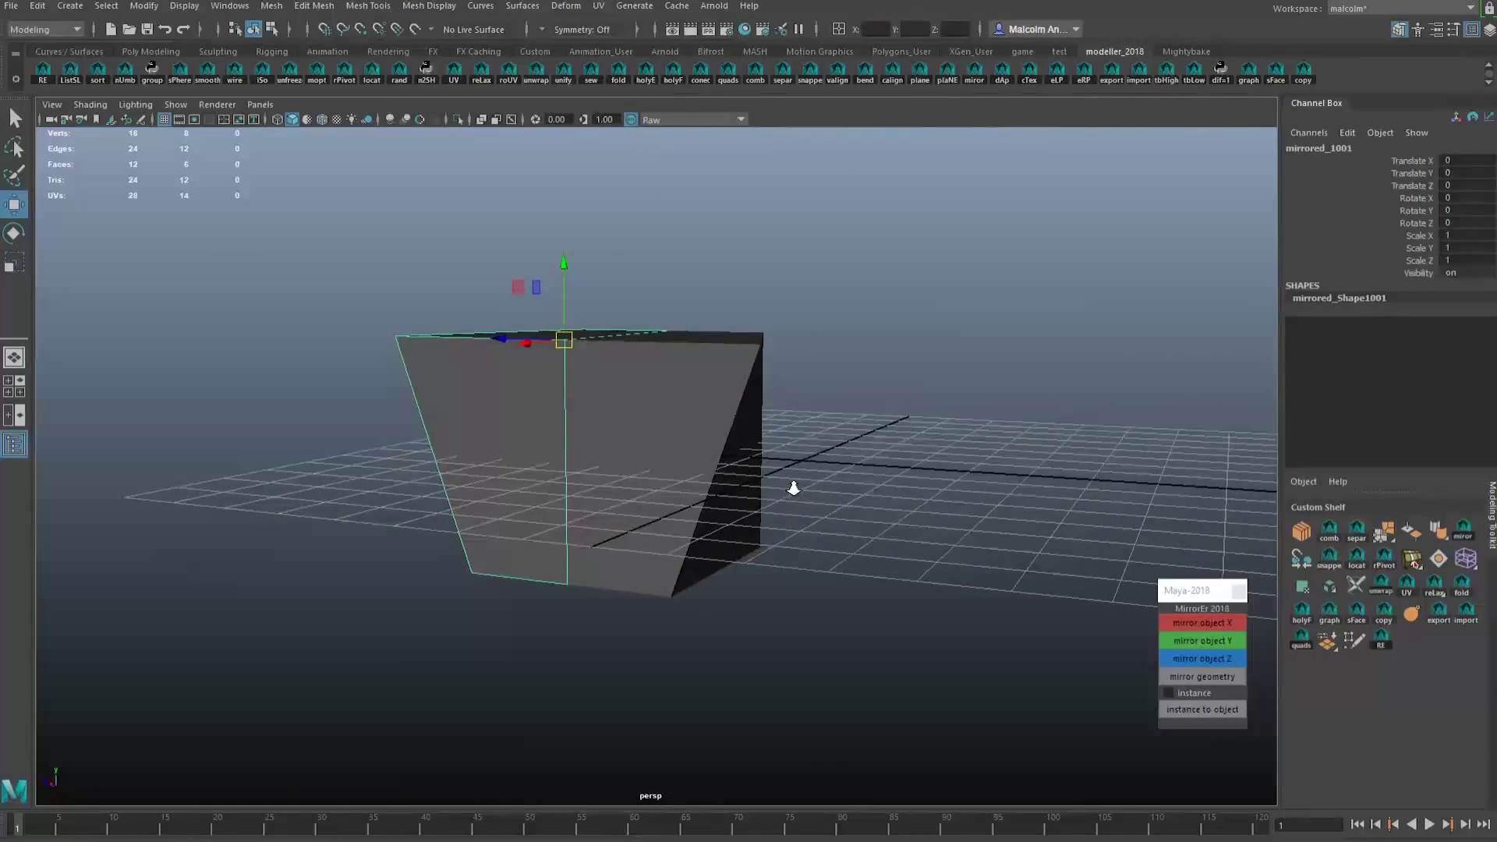
- Add the original cube to the selection and mirror both blocks upward across Y
left_click(693, 417, "shift")
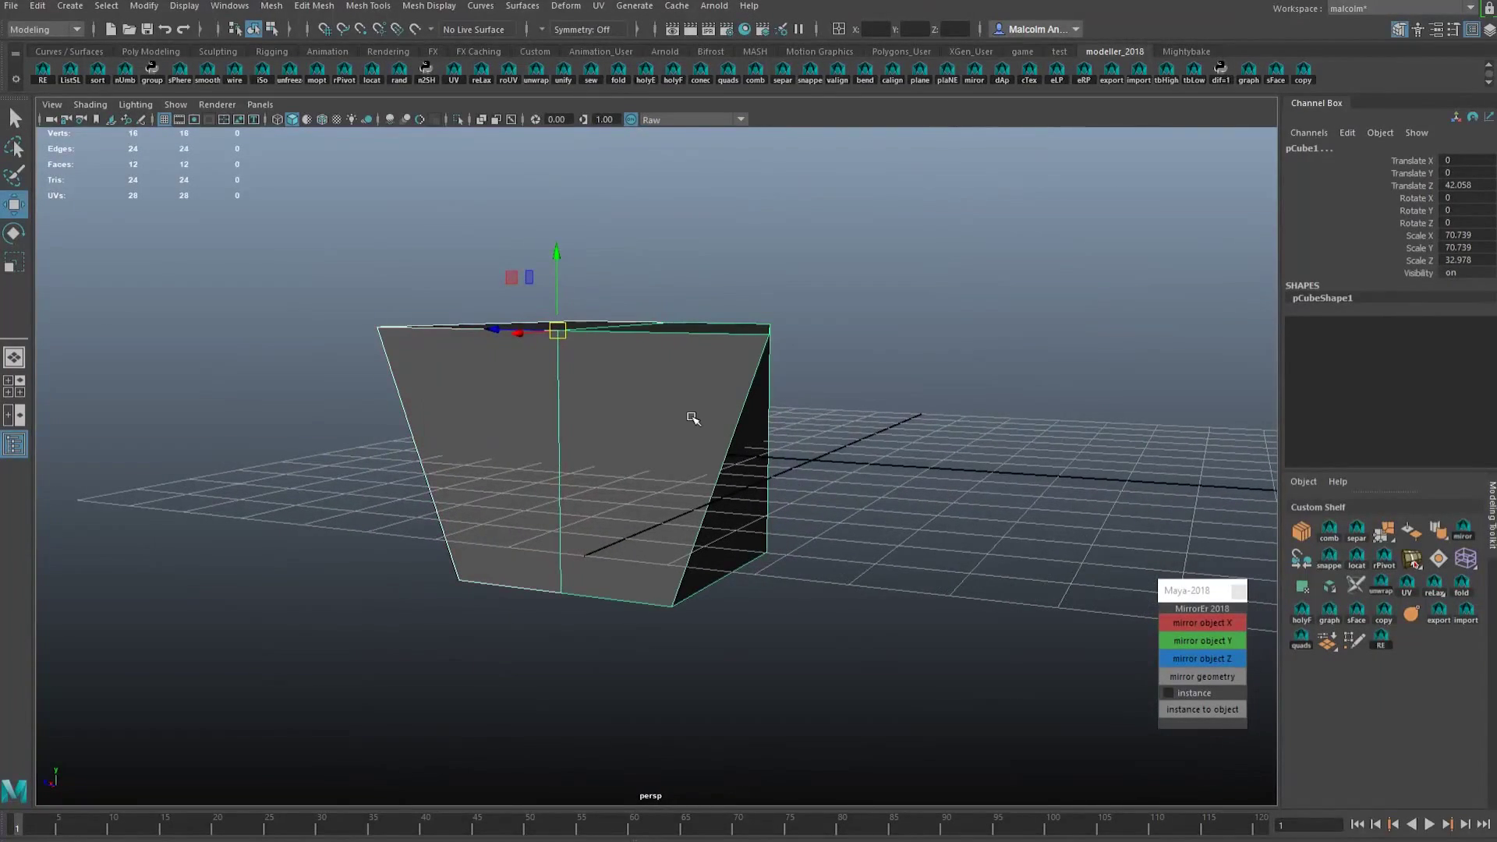
left_click(1179, 639)
left_click_drag(1123, 593, 588, 457, "alt")
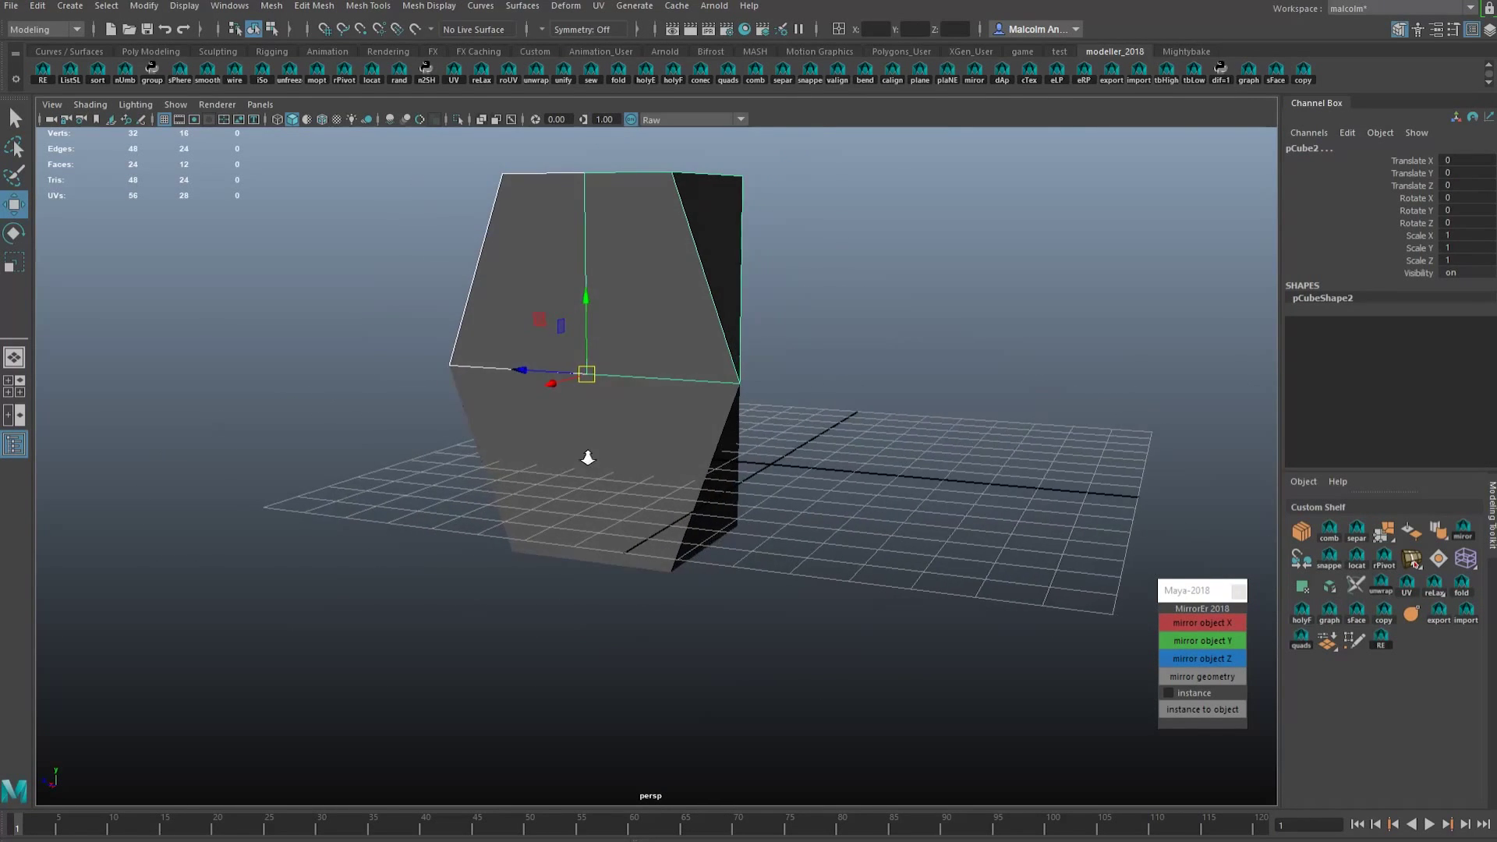
right_click_drag(587, 458, 772, 489, "alt")
middle_click_drag(772, 489, 785, 538, "alt")
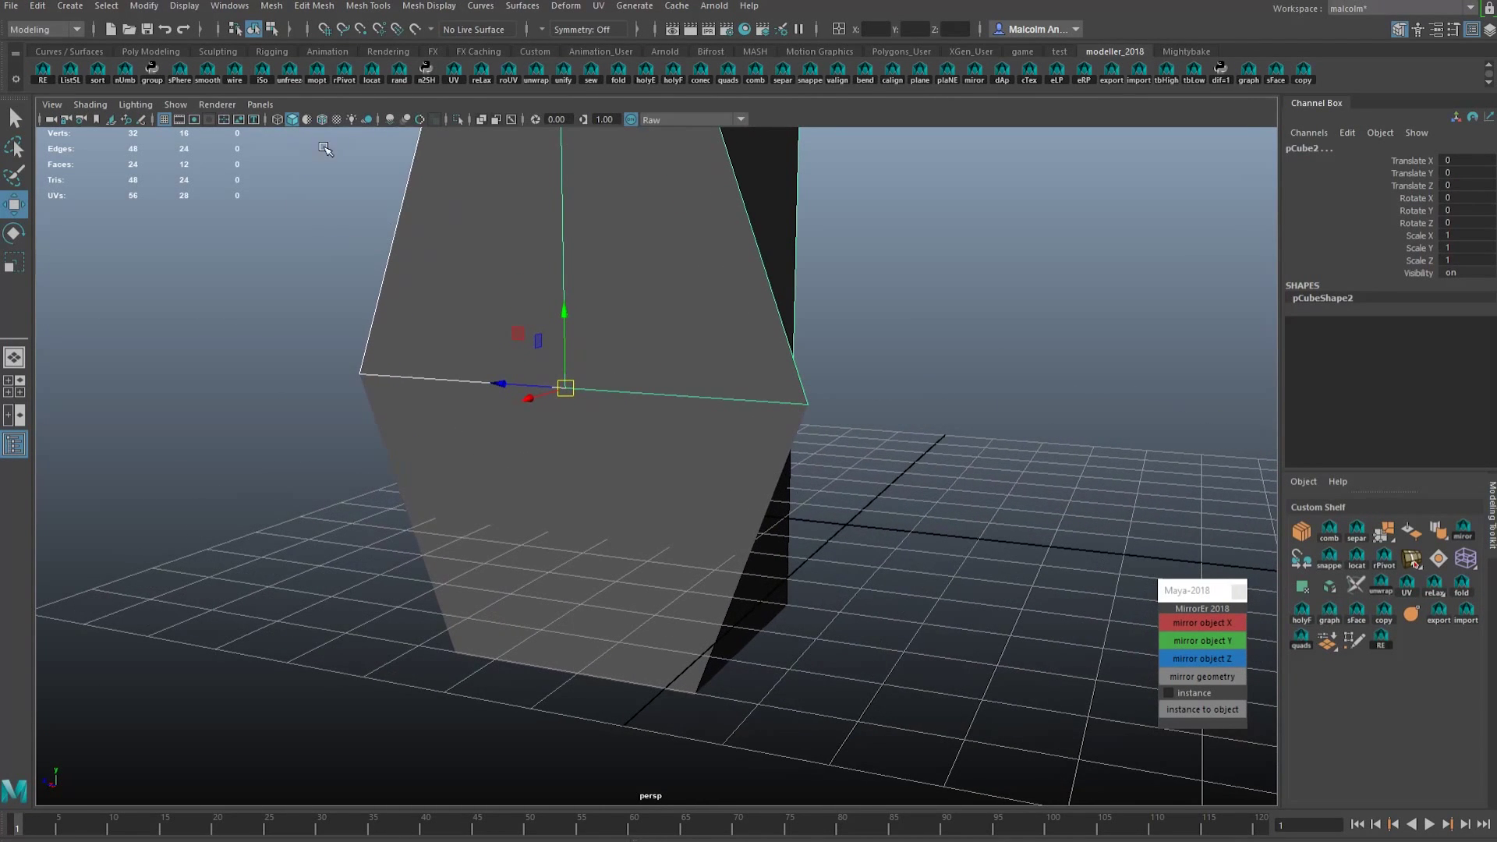
left_click_drag(776, 279, 515, 265, "alt")
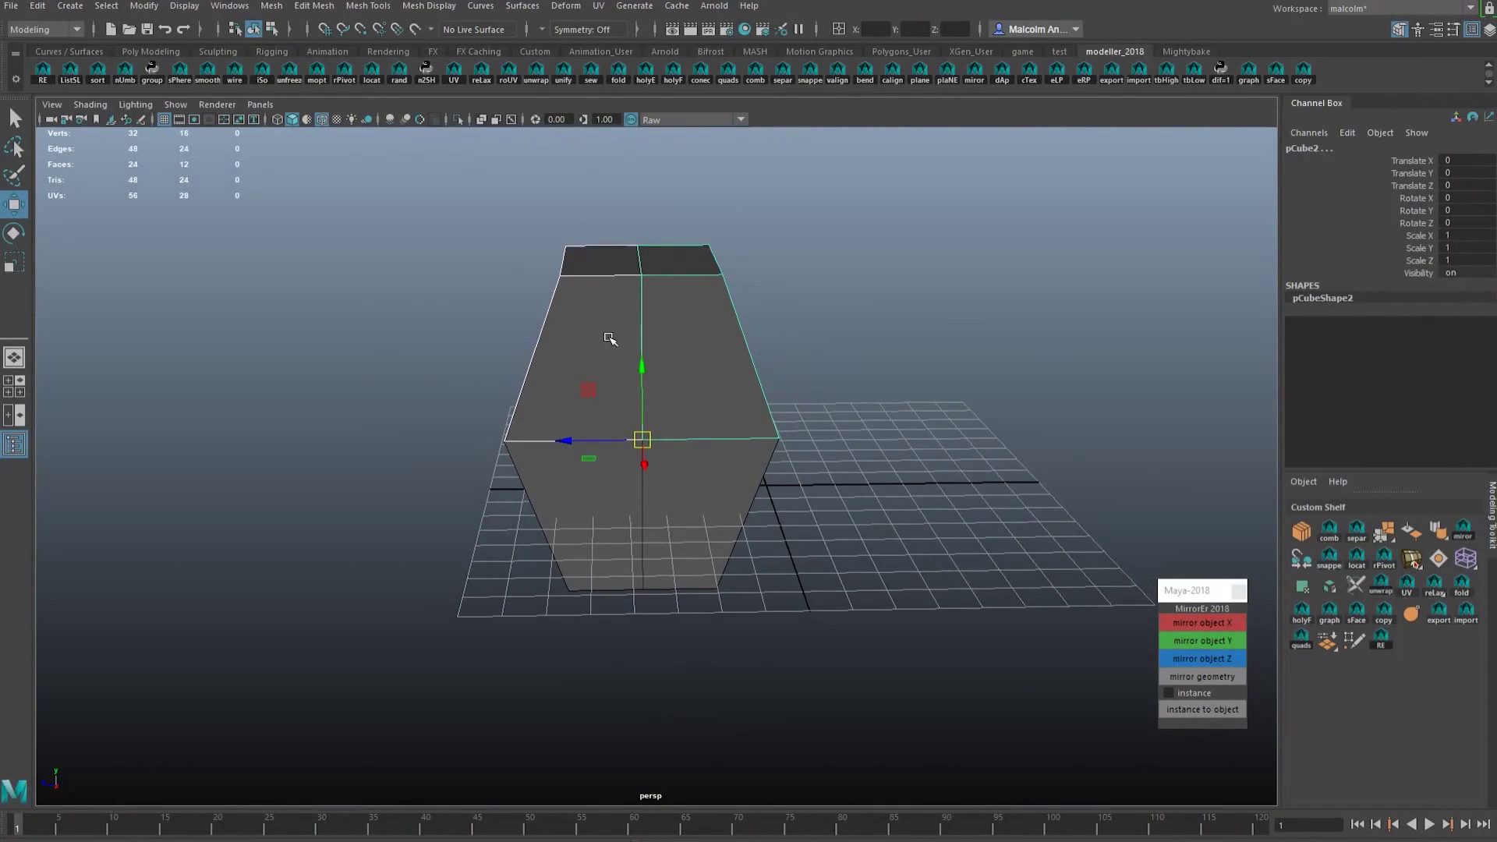
- Delete the mirrored blocks so only the original cube is left
left_click(558, 462)
key("Delete")
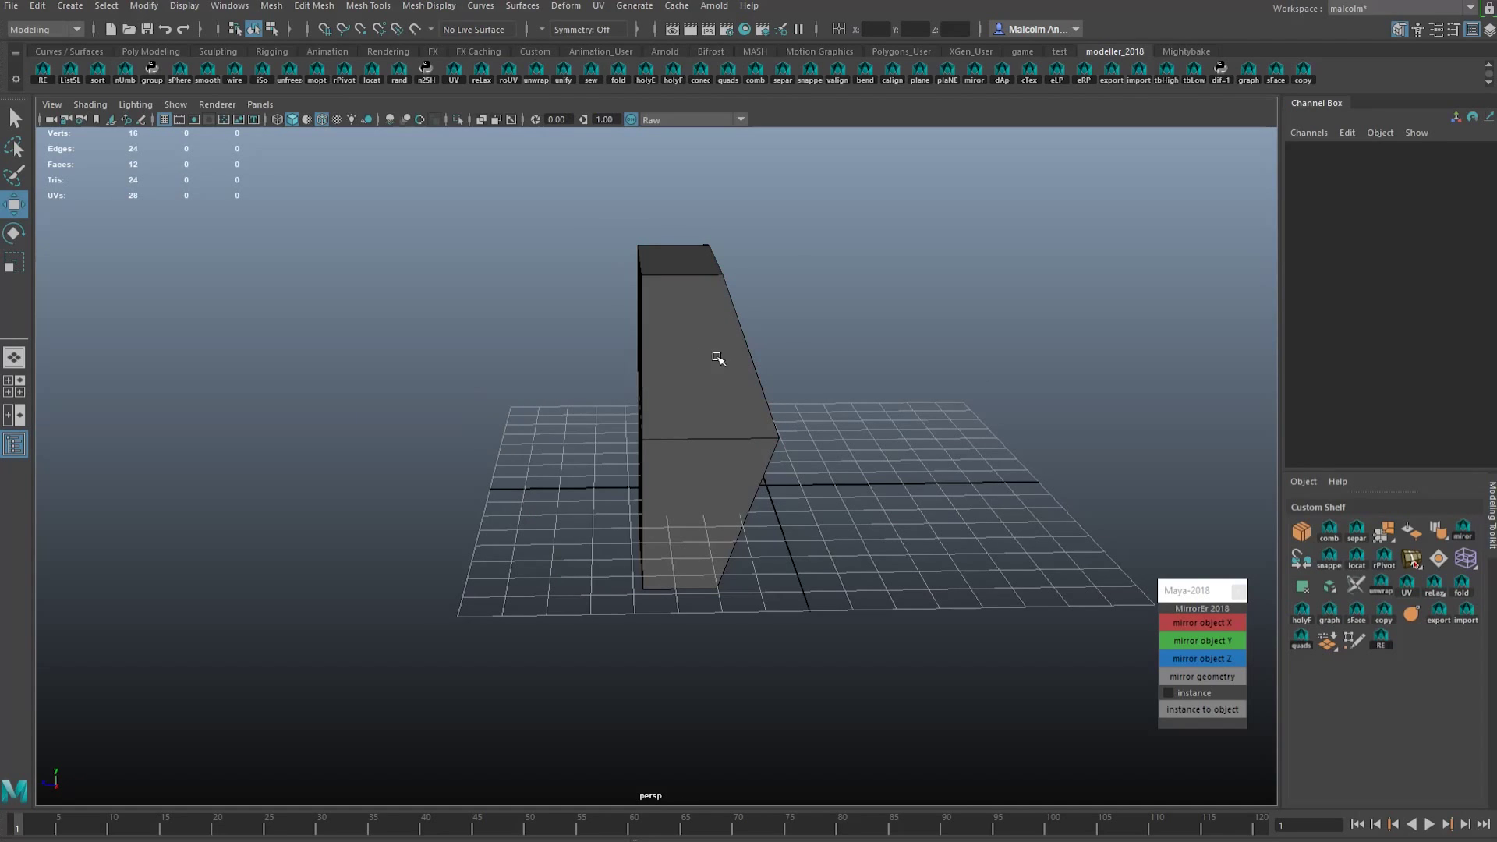
left_click(725, 351)
key("Delete")
- Select the cube and snap its pivot to the protruding top corner vertex
left_click_drag(652, 304, 766, 343, "alt")
left_click(574, 360)
key("d+v")
middle_click(709, 341)
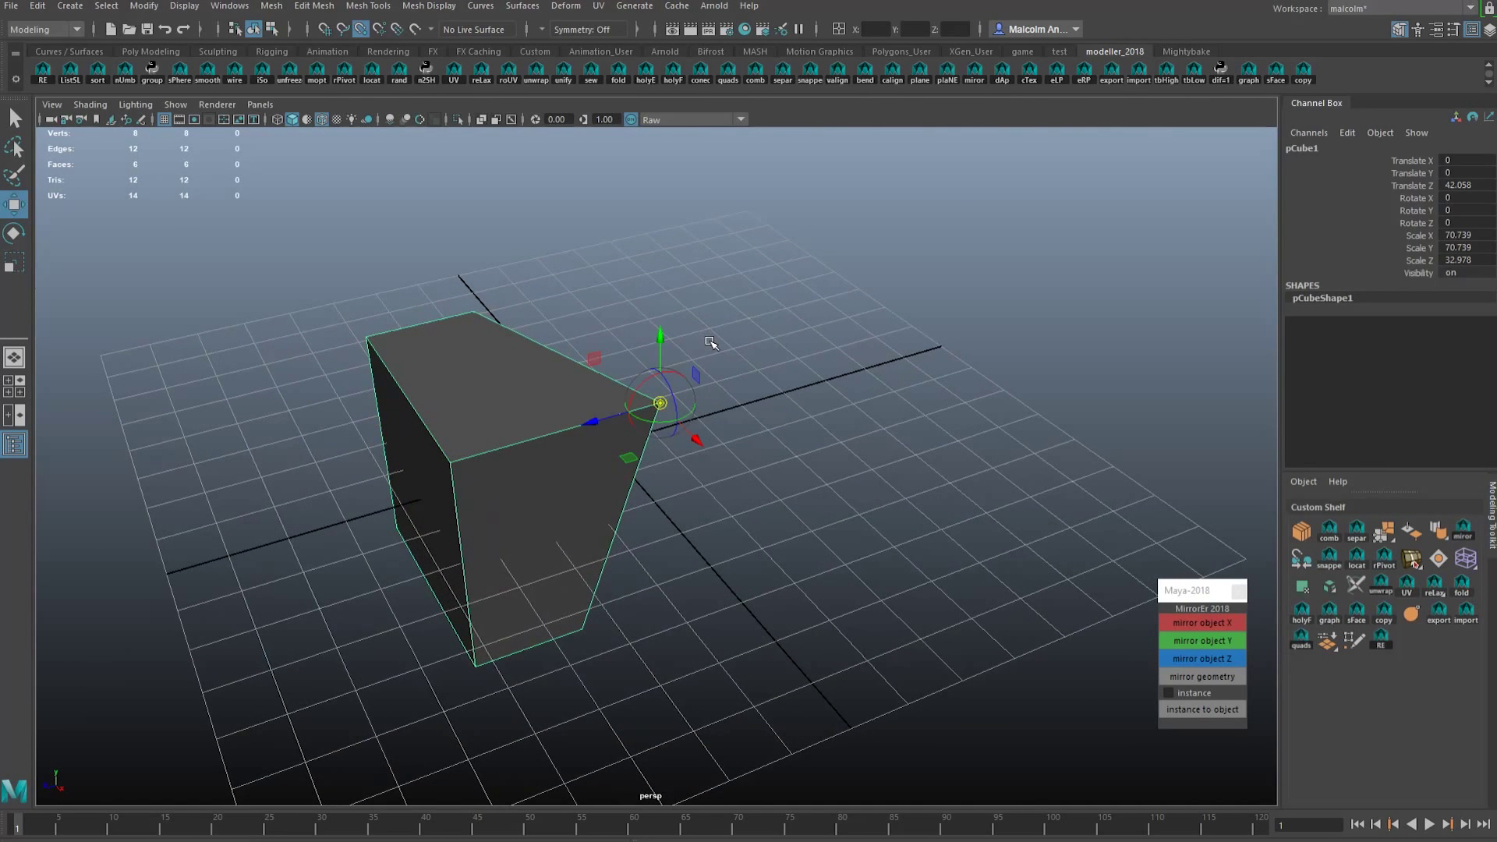
- Mirror the cube across Z about its protruding corner
left_click(1181, 655)
left_click_drag(894, 576, 807, 567, "alt")
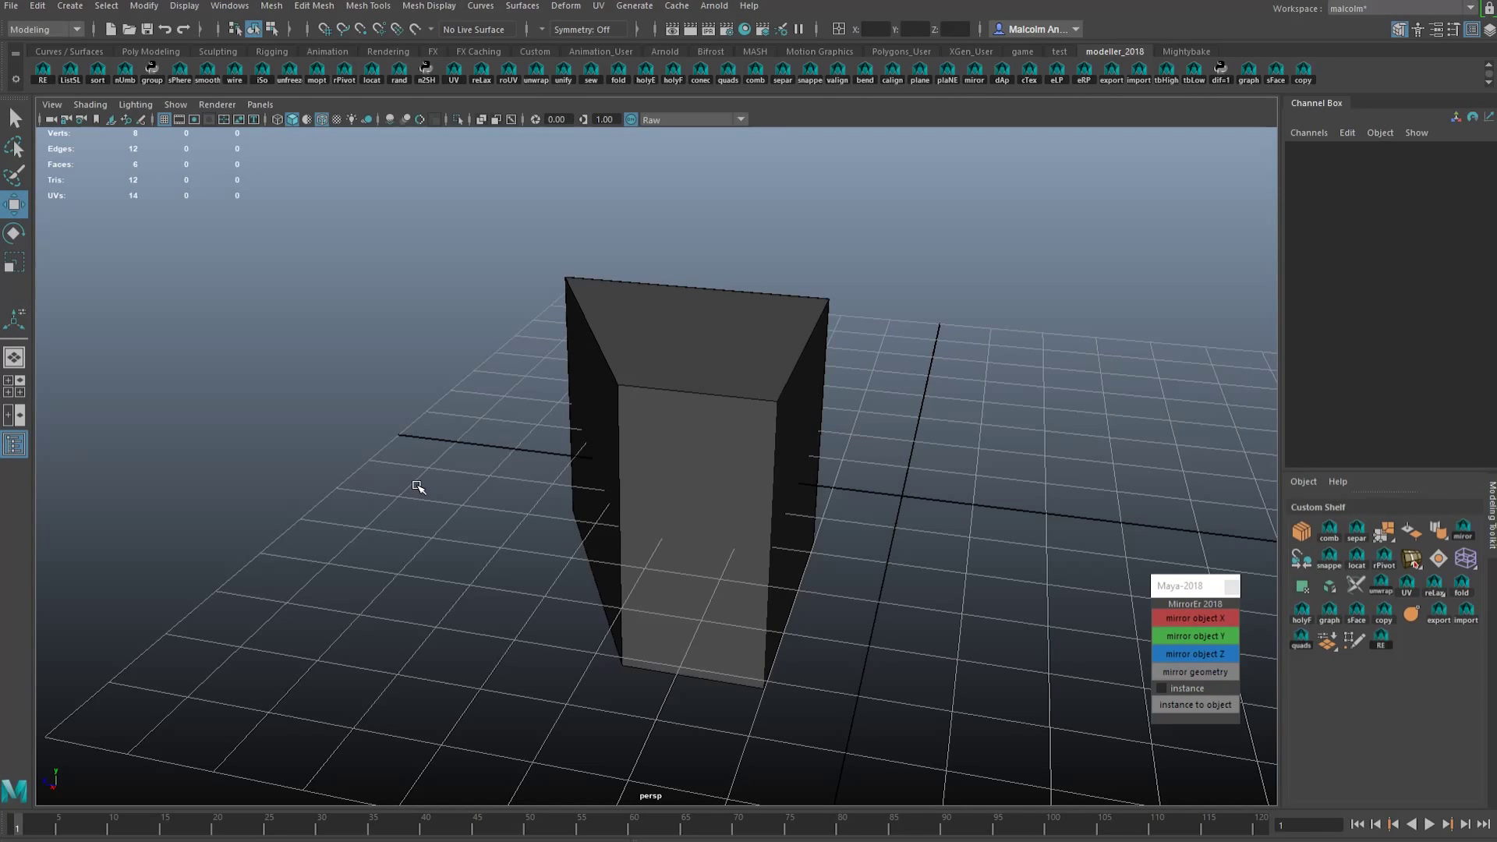
mouse_move(525, 482)
left_mouse_down("alt")
mouse_move(418, 459)
mouse_move(545, 472)
left_mouse_up("alt")
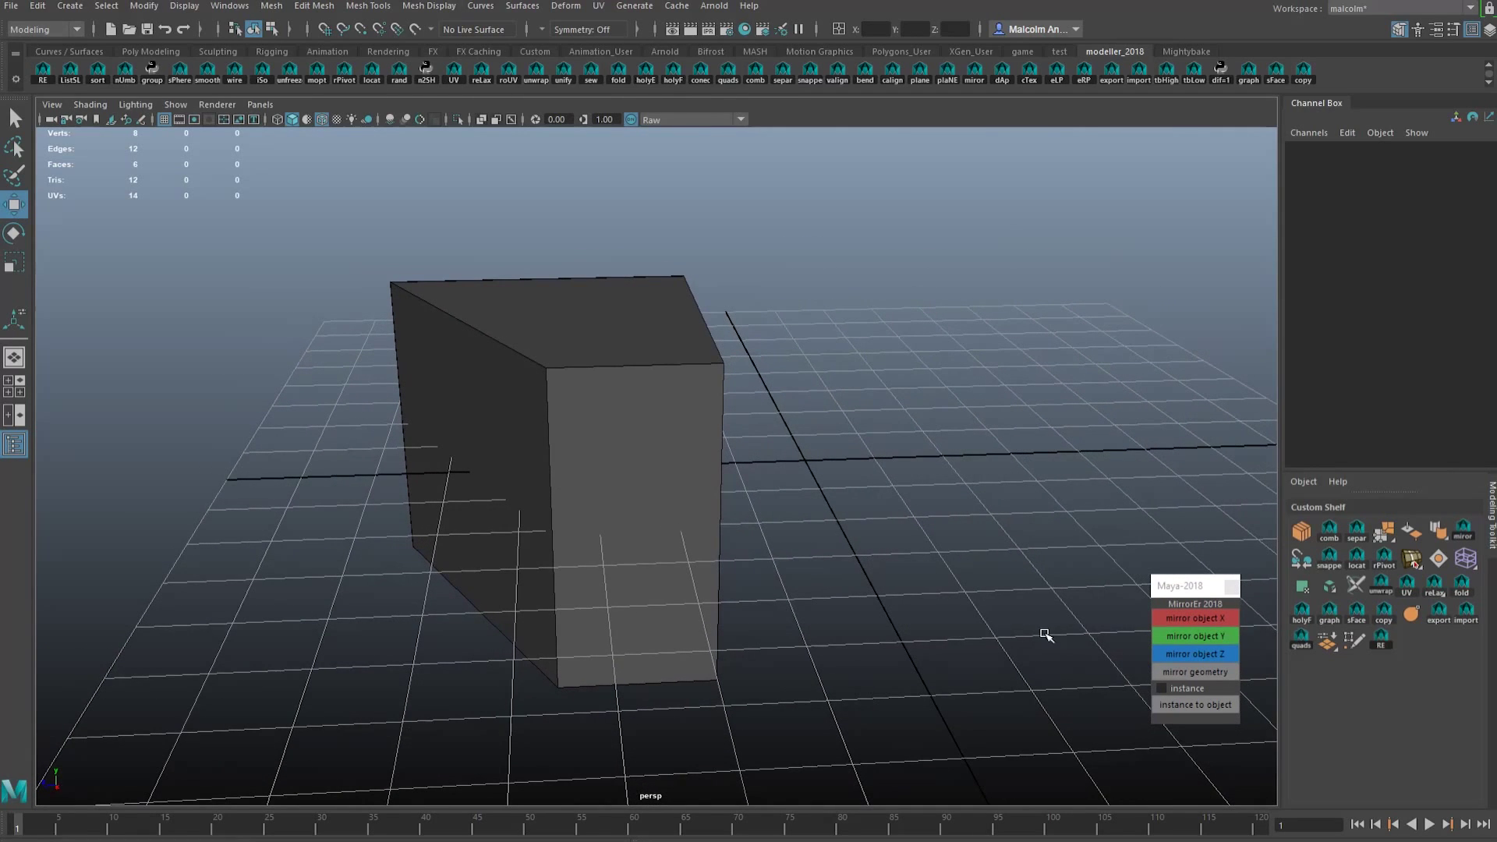
- Enable the instance option and mirror the cube across Z as an instance about its corner pivot
left_click(1173, 688)
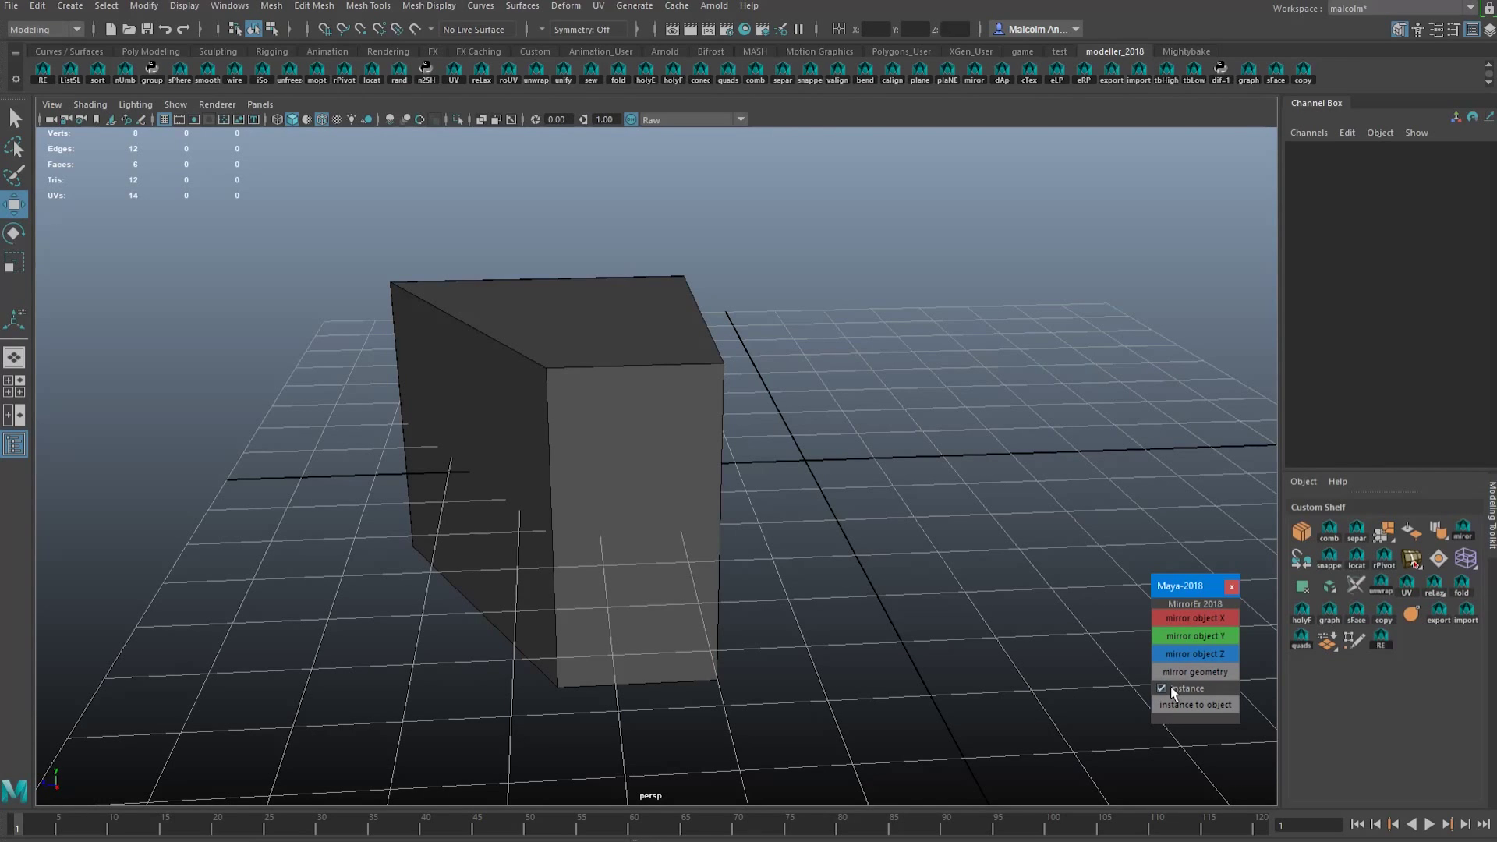
left_click_drag(1035, 658, 701, 524, "alt")
left_click(701, 525)
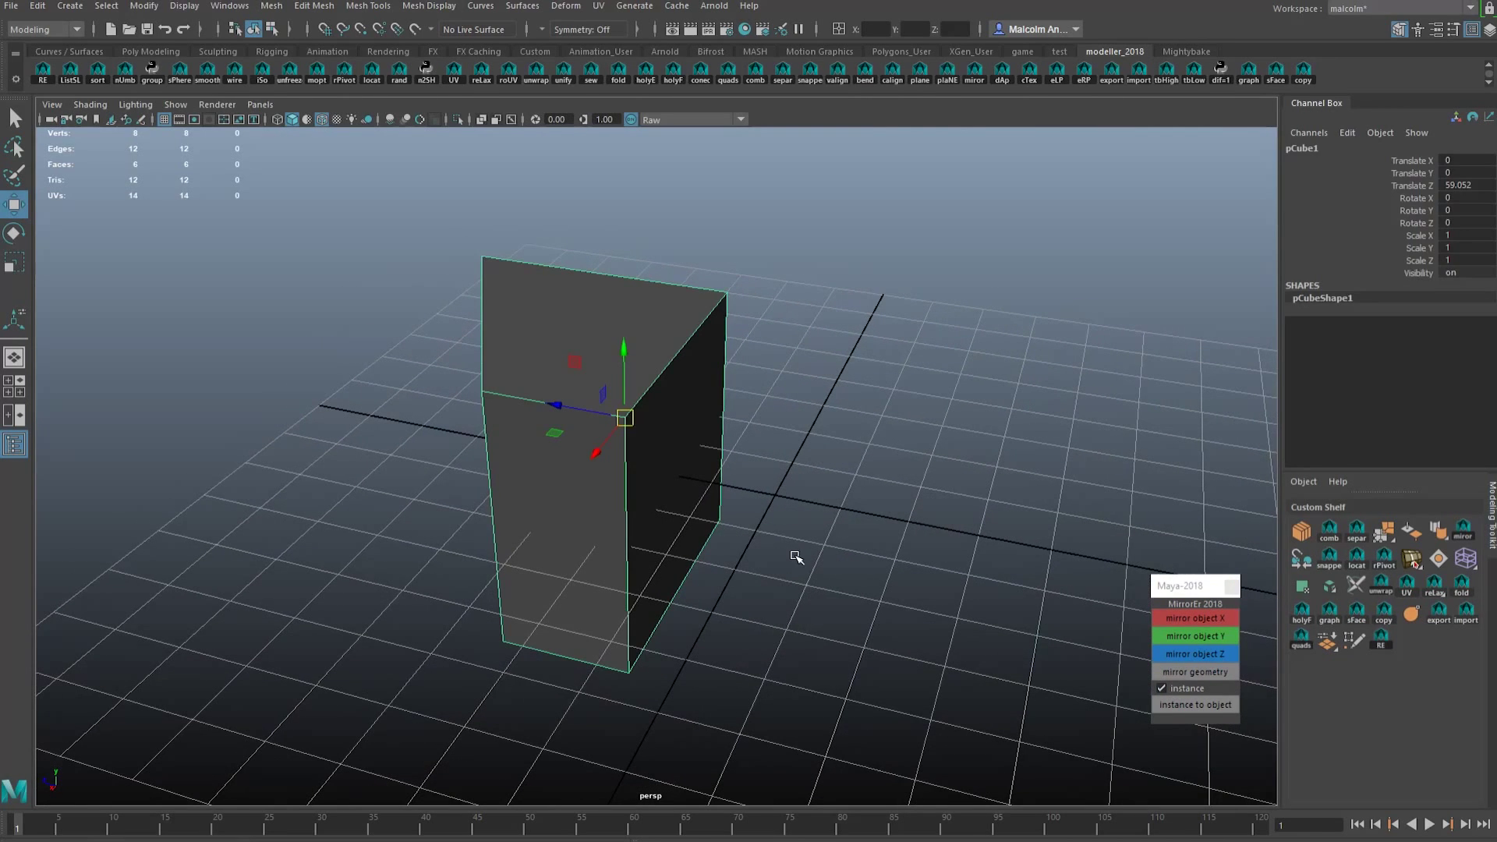
left_click_drag(792, 550, 917, 581, "alt")
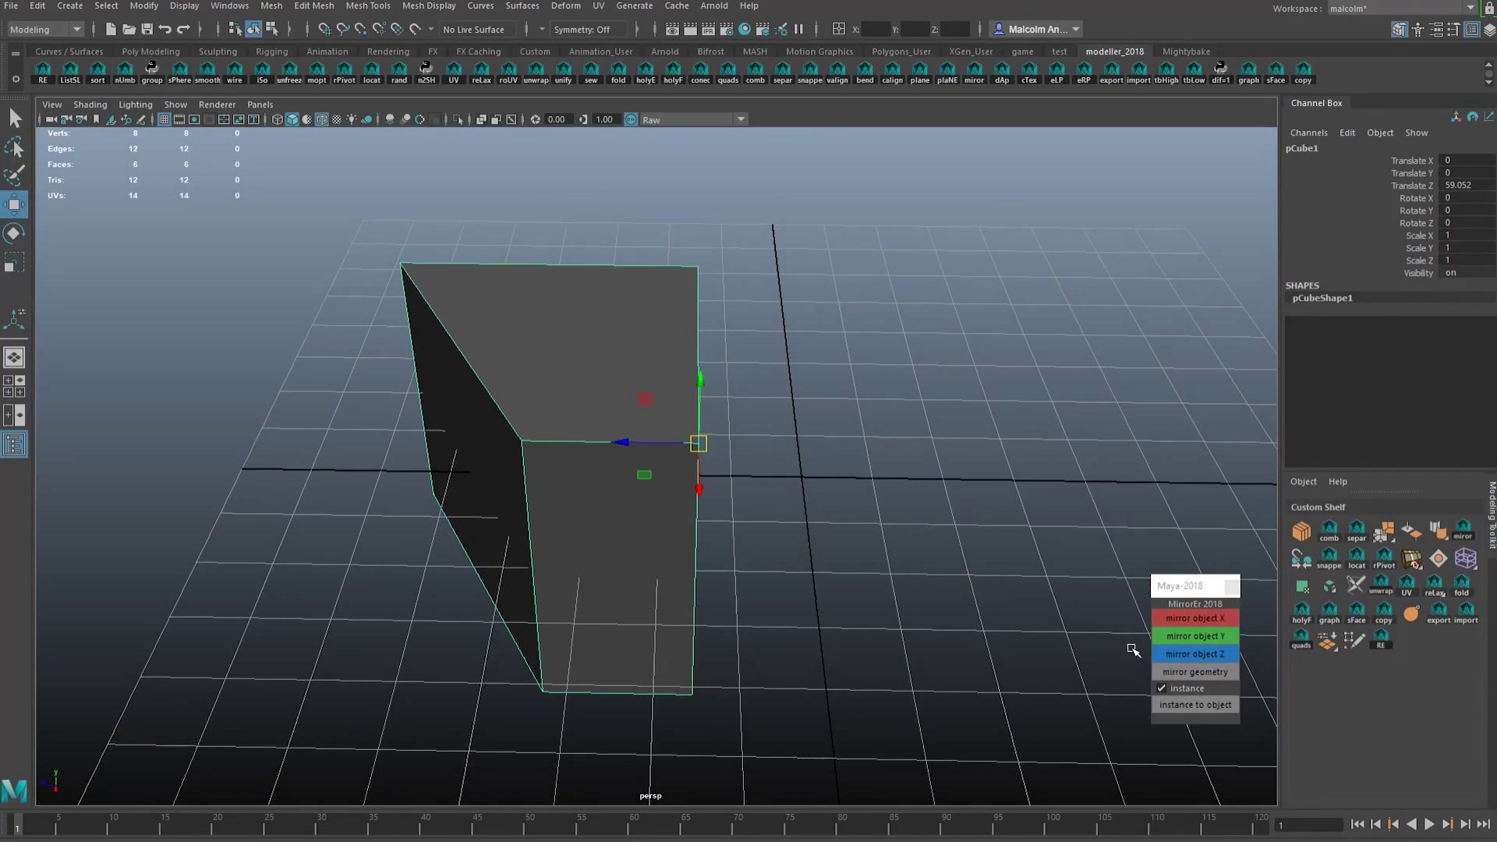
left_click(1176, 656)
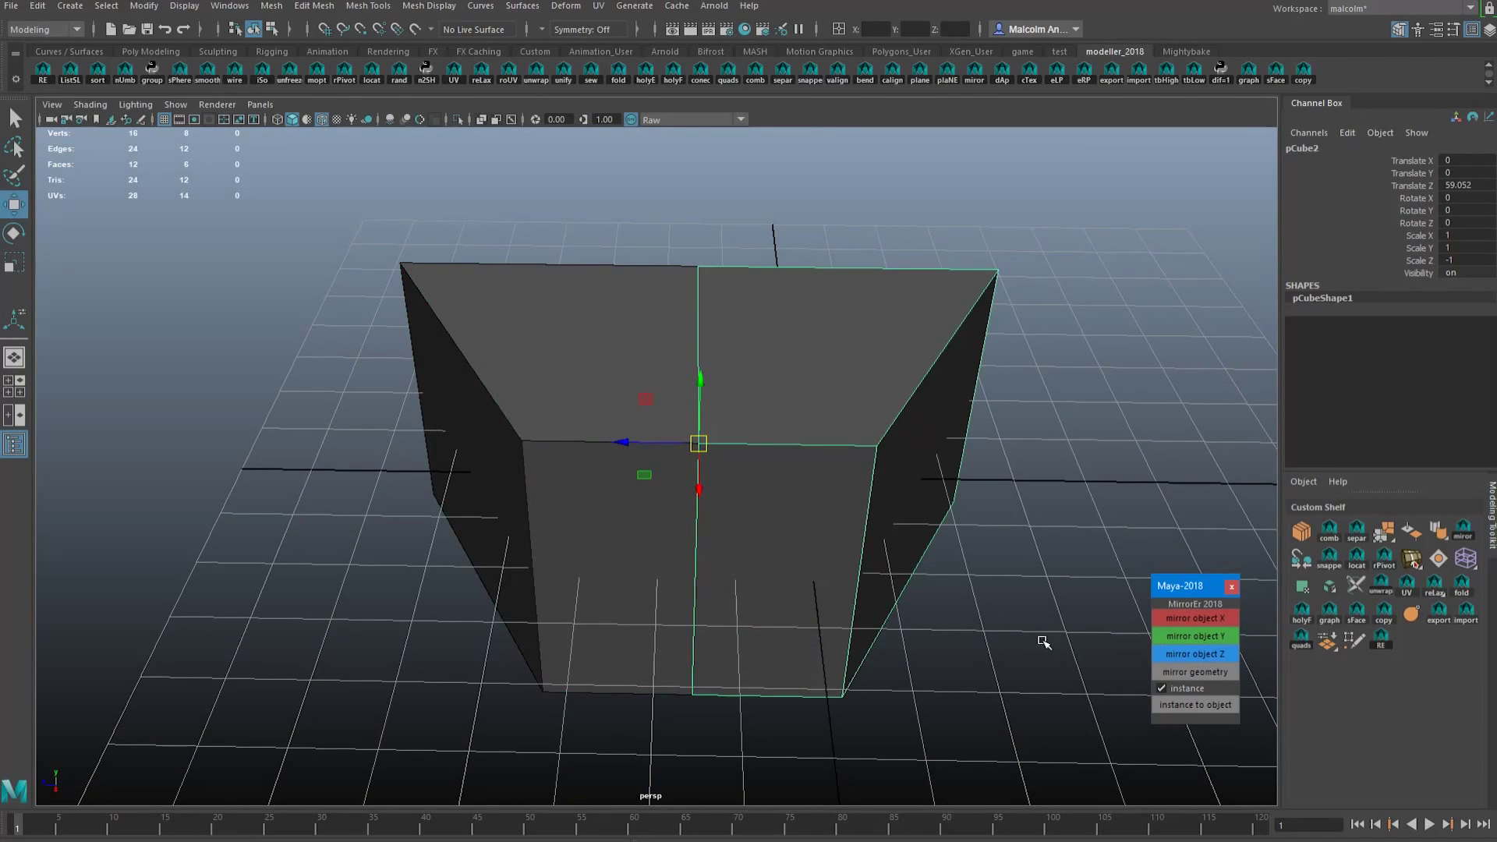
- Try moving the outer top corner vertices of the mirrored instance to test whether both blocks follow
left_click_drag(1046, 644, 970, 358, "alt")
right_click_drag(971, 365, 897, 358)
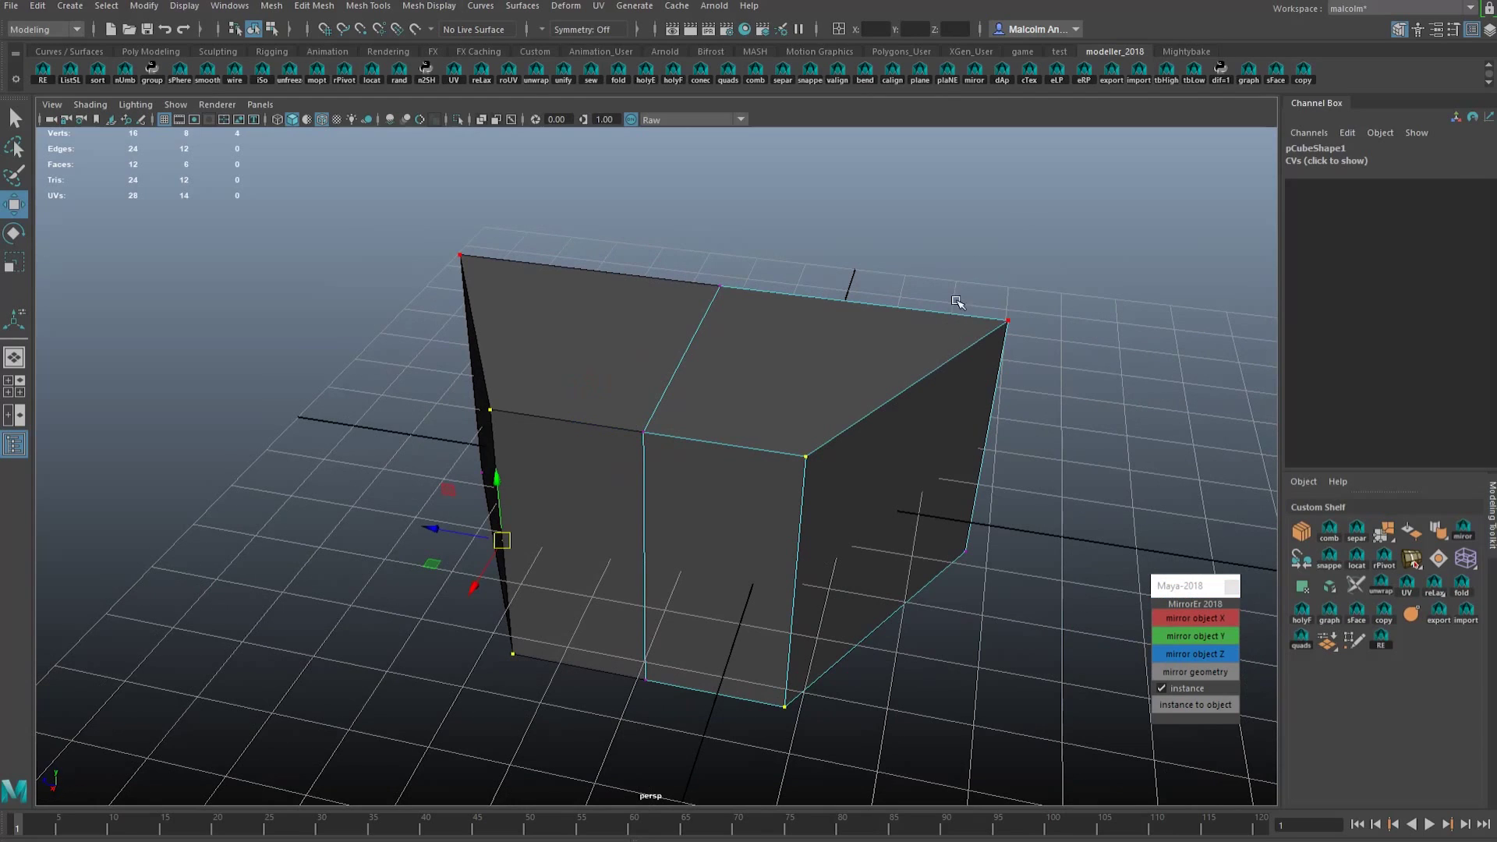
left_click_drag(952, 301, 1031, 393)
left_click_drag(959, 313, 928, 388)
left_click_drag(858, 470, 914, 461, "alt")
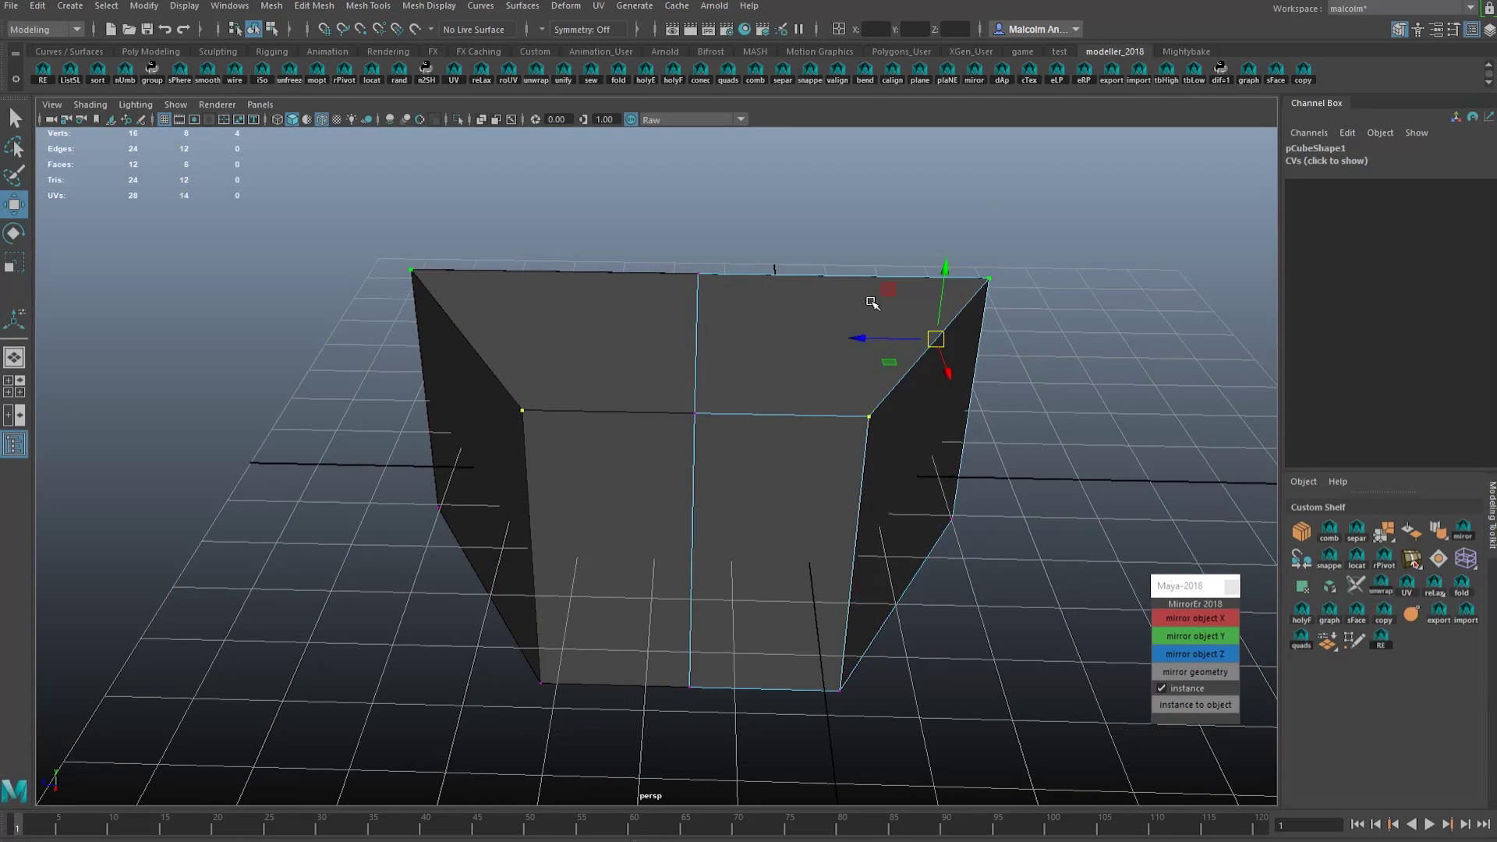
left_click_drag(871, 303, 779, 454, "alt")
- Return to object mode and mirror both instanced blocks upward across Y
right_click(751, 319)
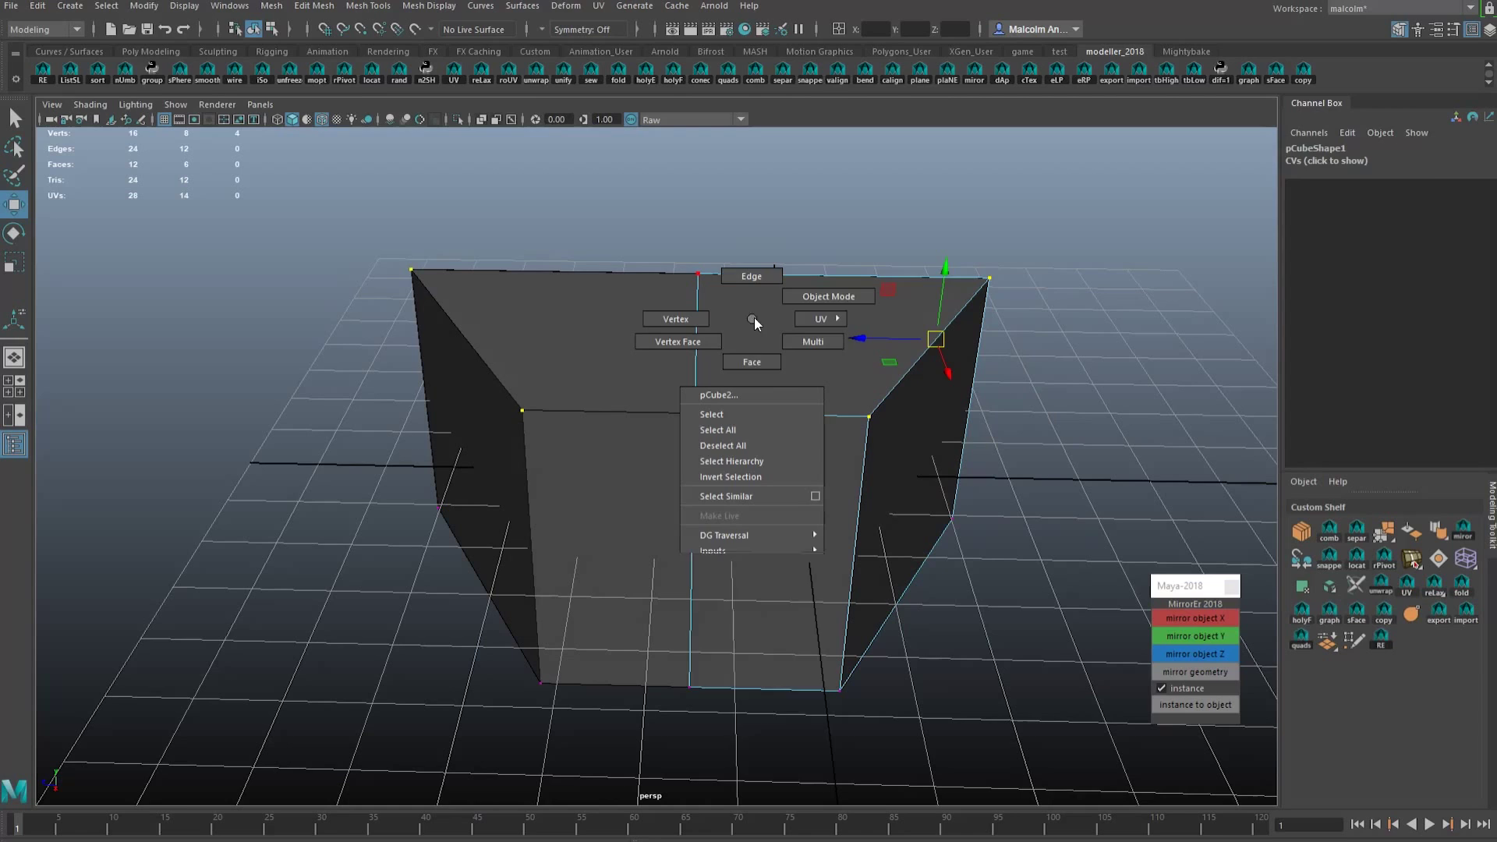
left_click(828, 296)
left_click_drag(849, 506, 905, 507, "alt")
left_click(1182, 638)
right_click_drag(905, 507, 691, 515, "alt")
middle_click_drag(691, 515, 688, 565, "alt")
- Try shifting the outer vertices of an upper block to test all four instances, and return to object mode
right_click_drag(553, 297, 450, 193)
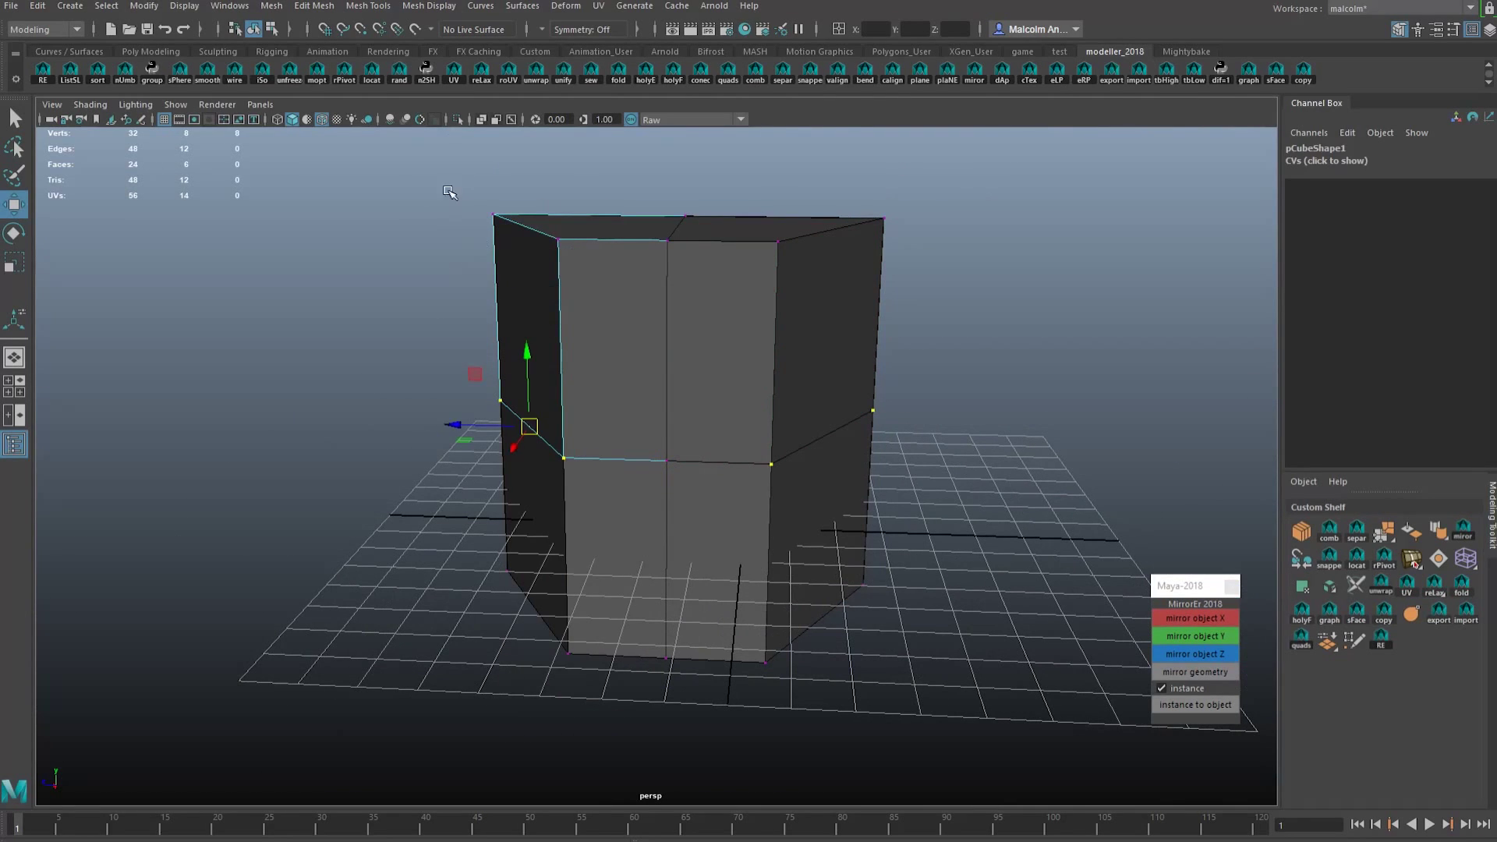
middle_click_drag(557, 293, 522, 300)
left_click_drag(522, 300, 572, 315, "alt")
right_click_drag(572, 315, 606, 291)
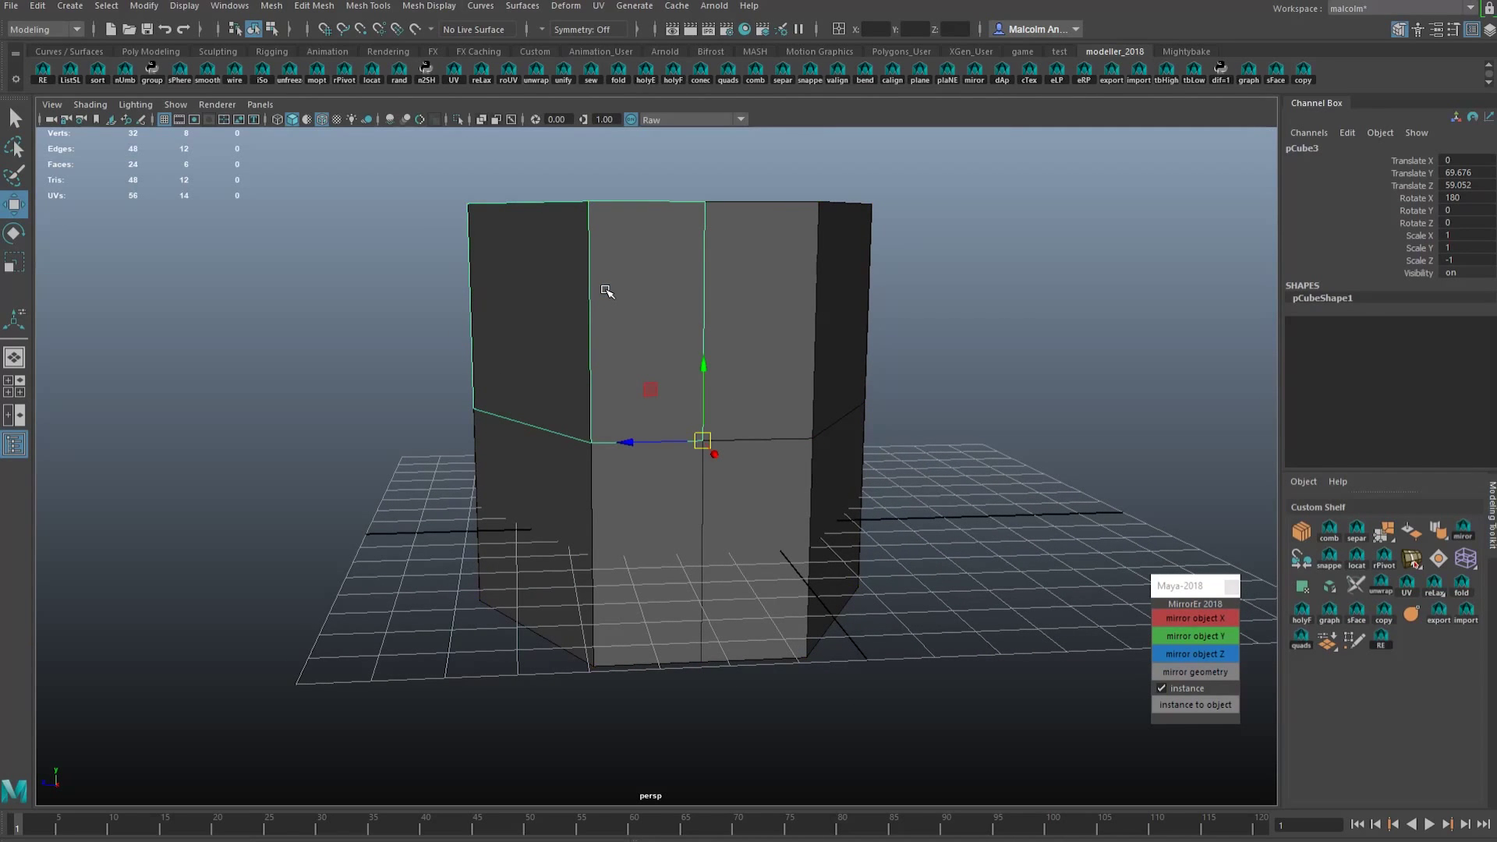
- Cut one horizontal and two vertical edge loops into the upper instanced block with the Multi-Cut tool
left_click_drag(554, 339, 621, 281, "alt")
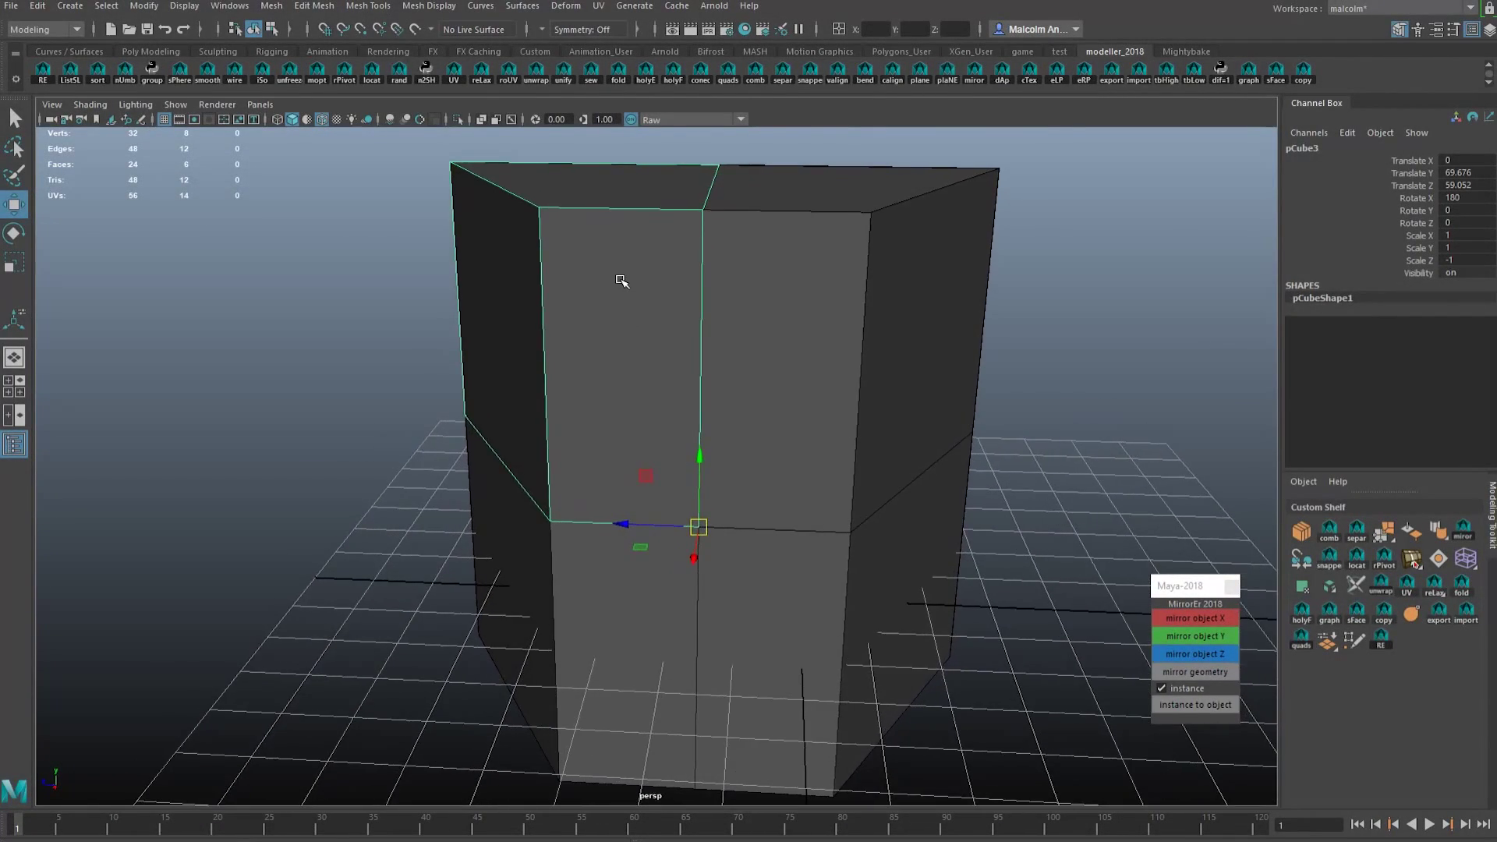
right_click(620, 281, "shift")
left_click(535, 279)
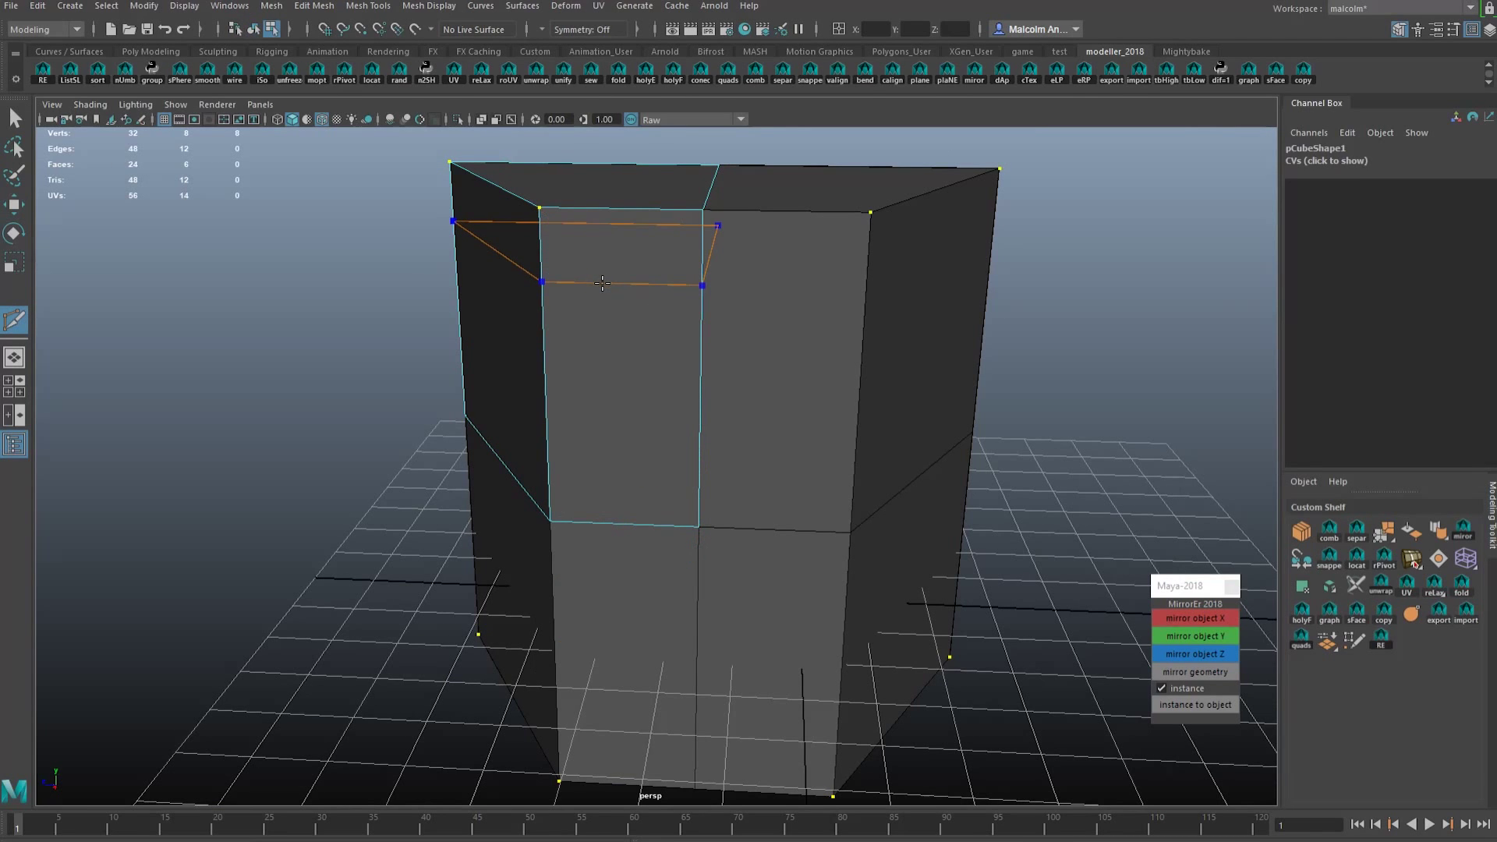
left_click(601, 288, "ctrl")
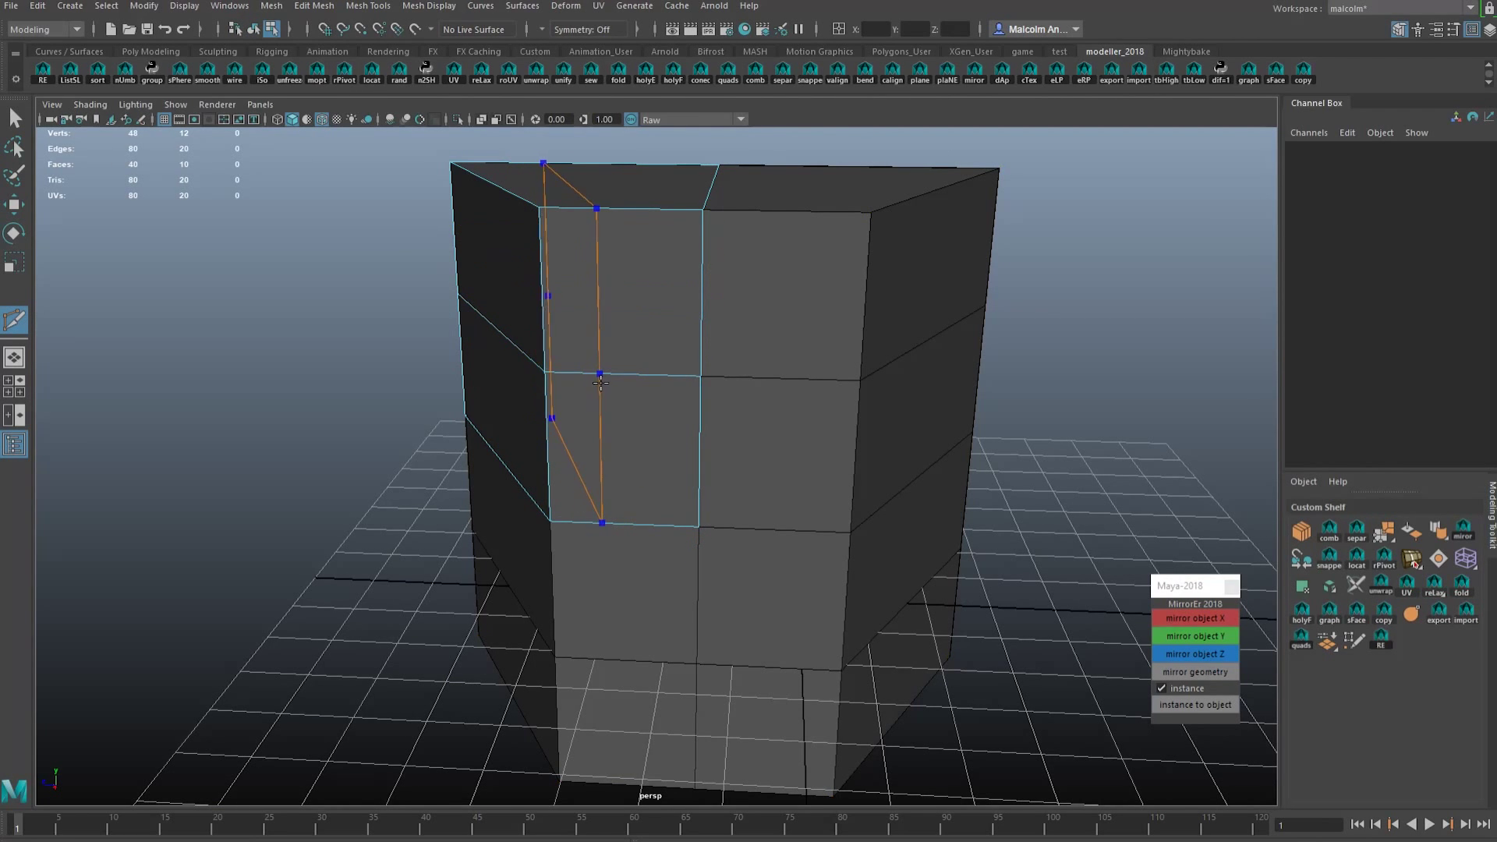
left_click(601, 381, "ctrl")
left_click_drag(622, 374, 651, 362, "alt")
left_click(655, 363, "ctrl")
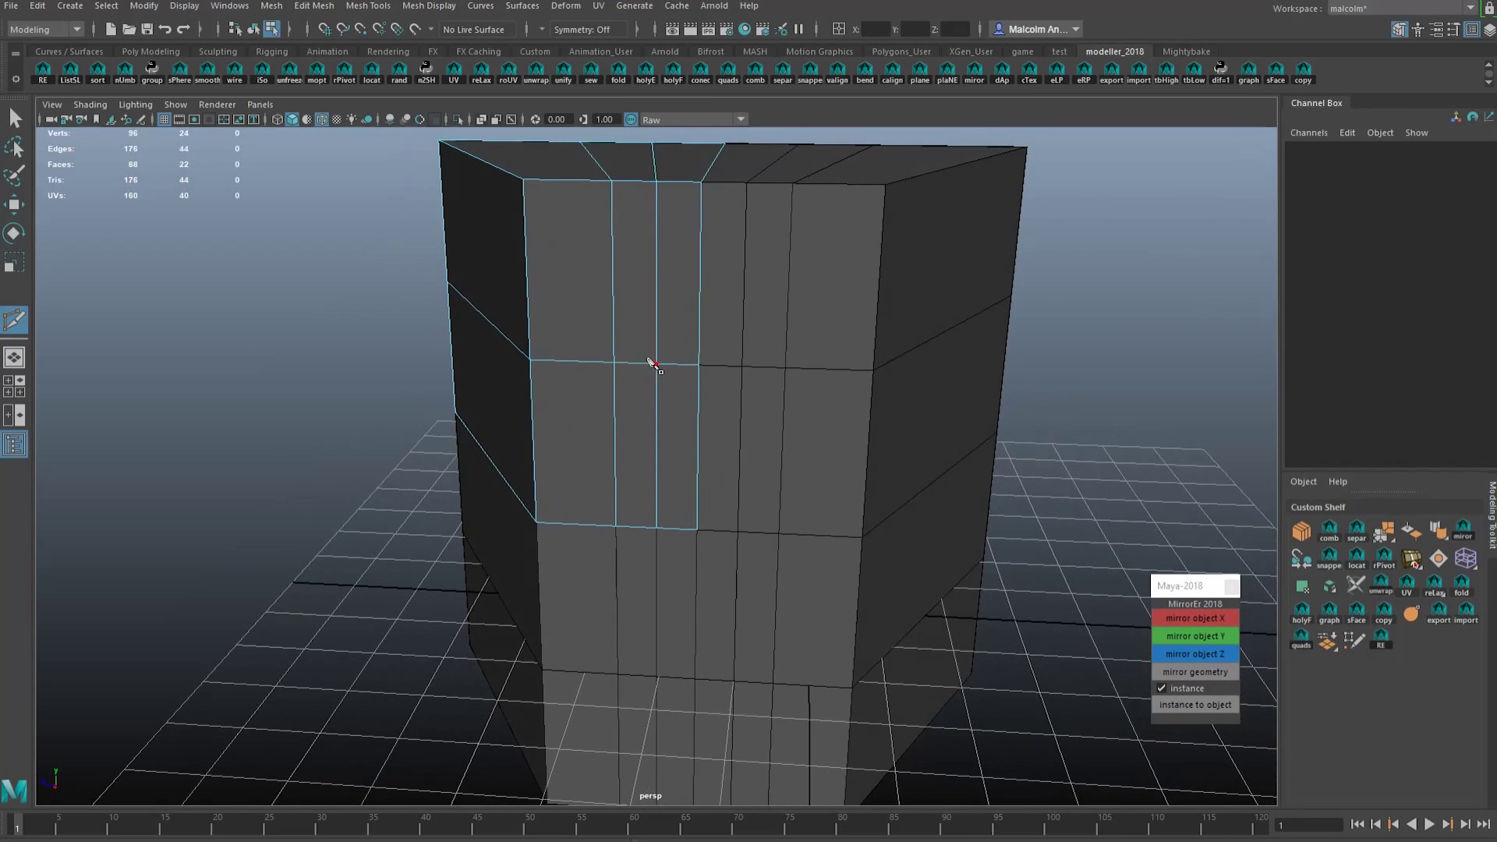
- Select the narrow front face between the vertical loops on the upper block and pull it outward
key("q")
right_click(636, 277)
left_click(641, 283)
left_click_drag(725, 300, 879, 524, "alt")
key("w")
left_click_drag(655, 415, 541, 354, "alt")
mouse_move(541, 354)
right_mouse_down("alt")
mouse_move(692, 378)
mouse_move(569, 360)
right_mouse_up("alt")
left_click_drag(570, 360, 646, 363, "alt")
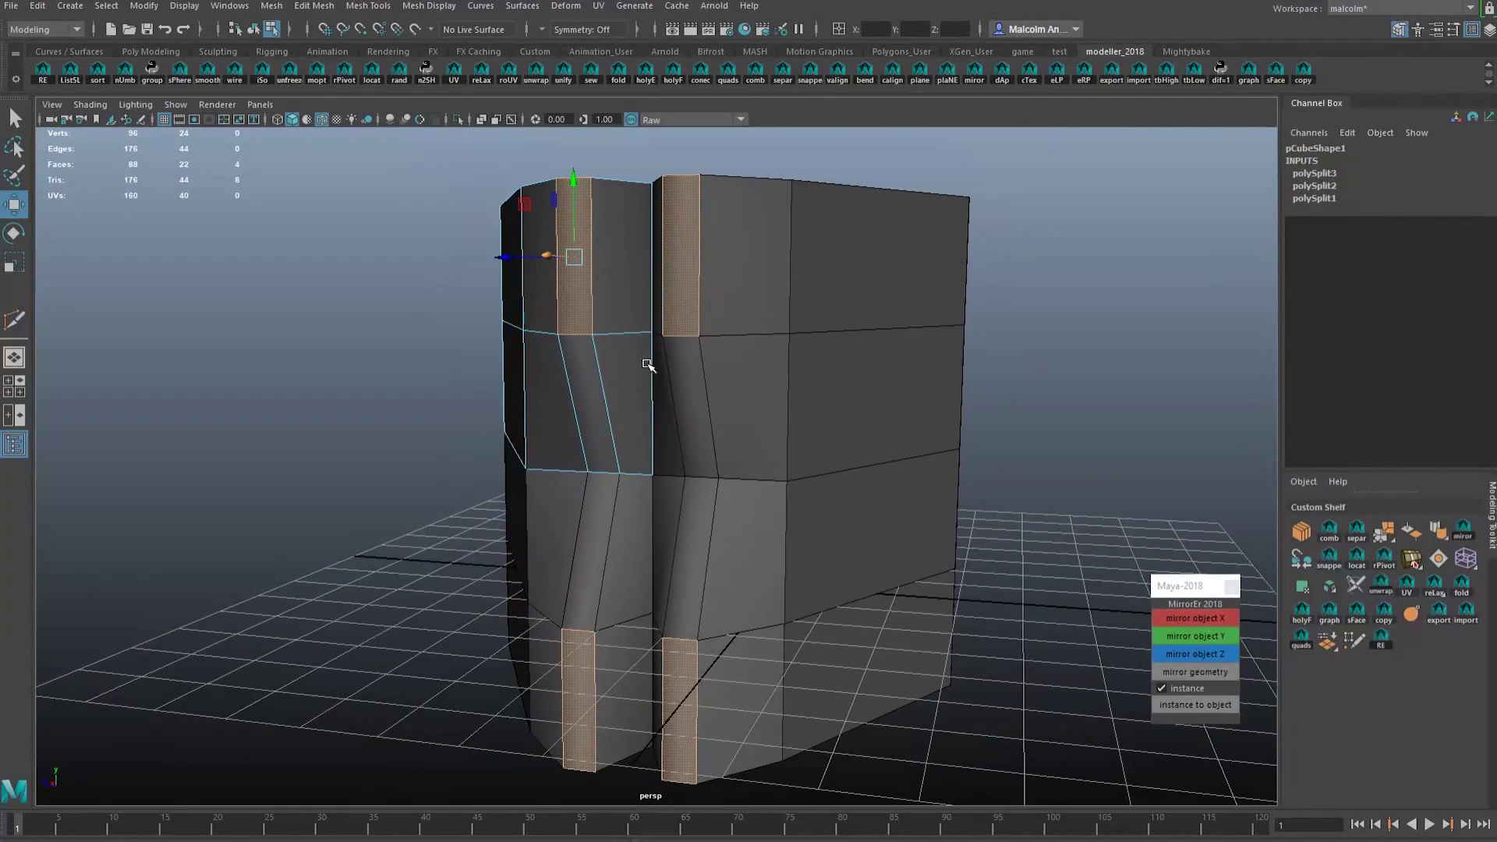
- Return to object mode, select the upper block on the other side and delete its construction history
key("F8")
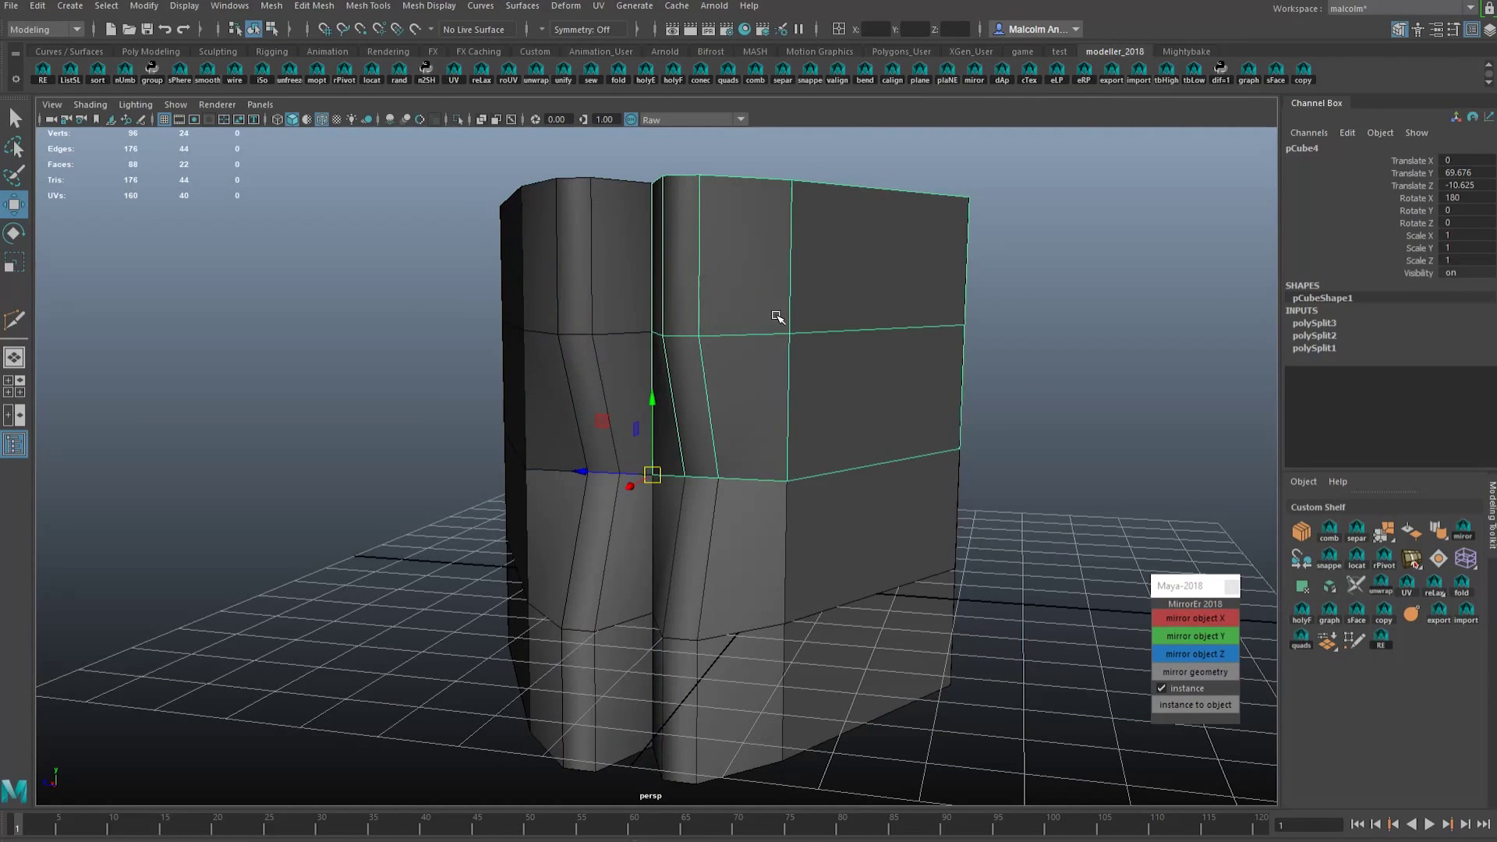
mouse_move(776, 317)
left_mouse_down("alt")
mouse_move(732, 314)
mouse_move(762, 319)
left_mouse_up("alt")
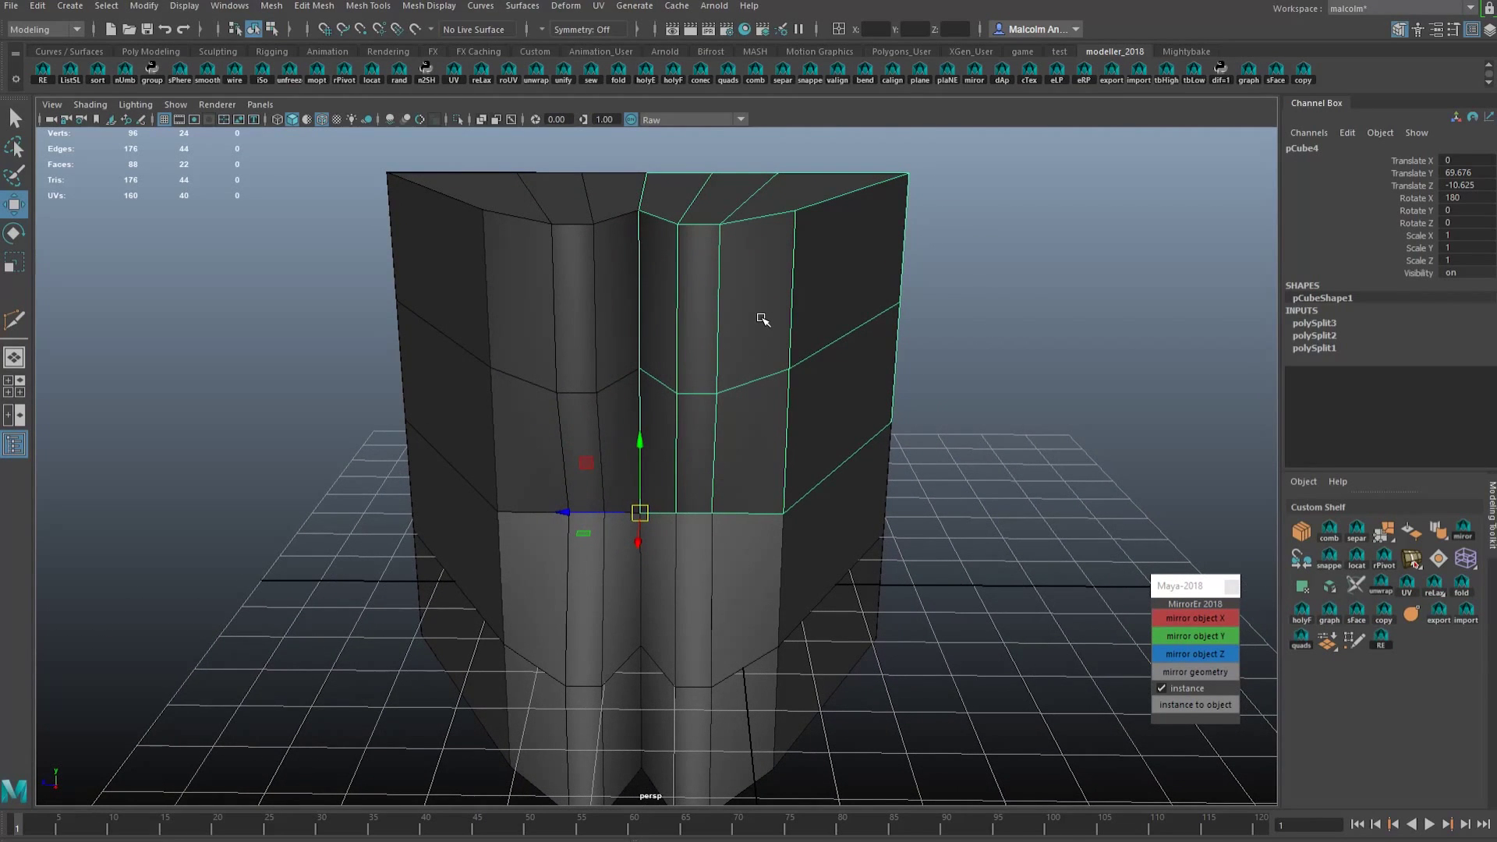
key("alt+shift+d")
left_click_drag(765, 318, 555, 292, "alt")
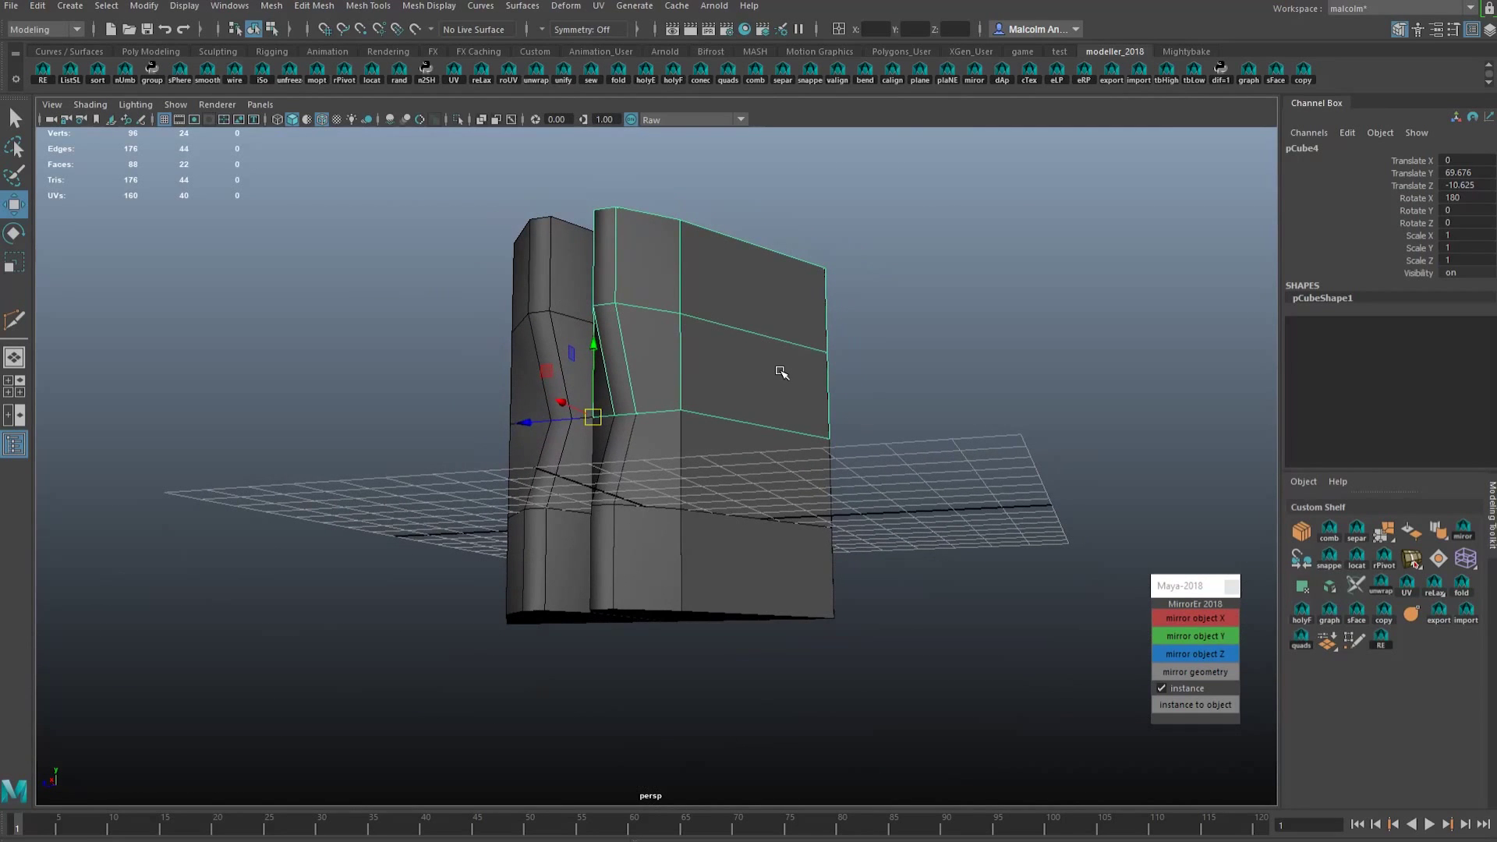
left_click_drag(742, 346, 802, 370, "alt")
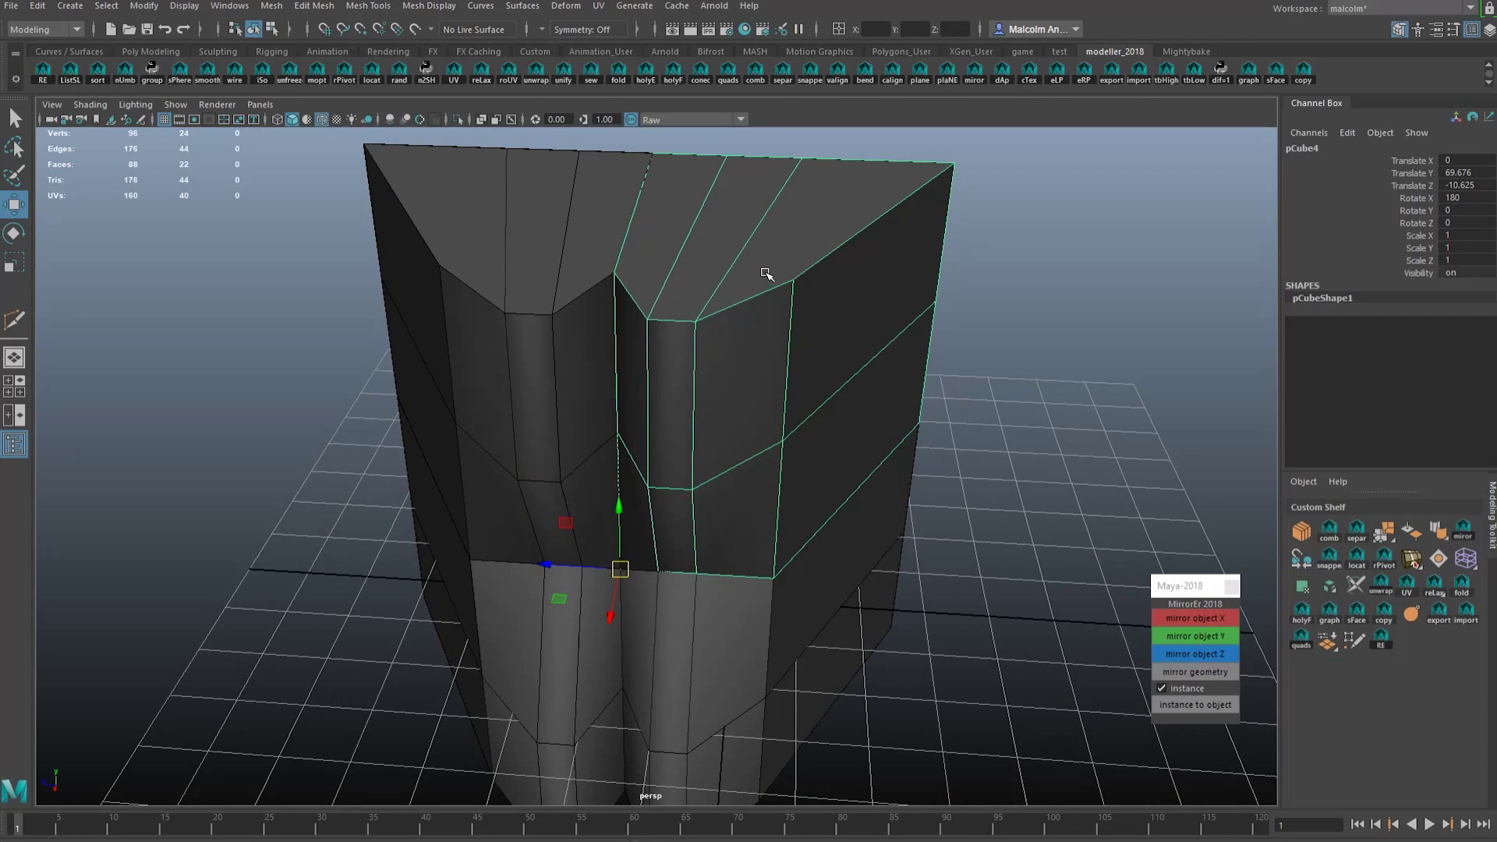
- Try moving one upper block as a whole, undo the move, and select the instanced blocks to compare them
middle_click_drag(766, 273, 897, 263)
key("ctrl+z")
left_click(542, 287)
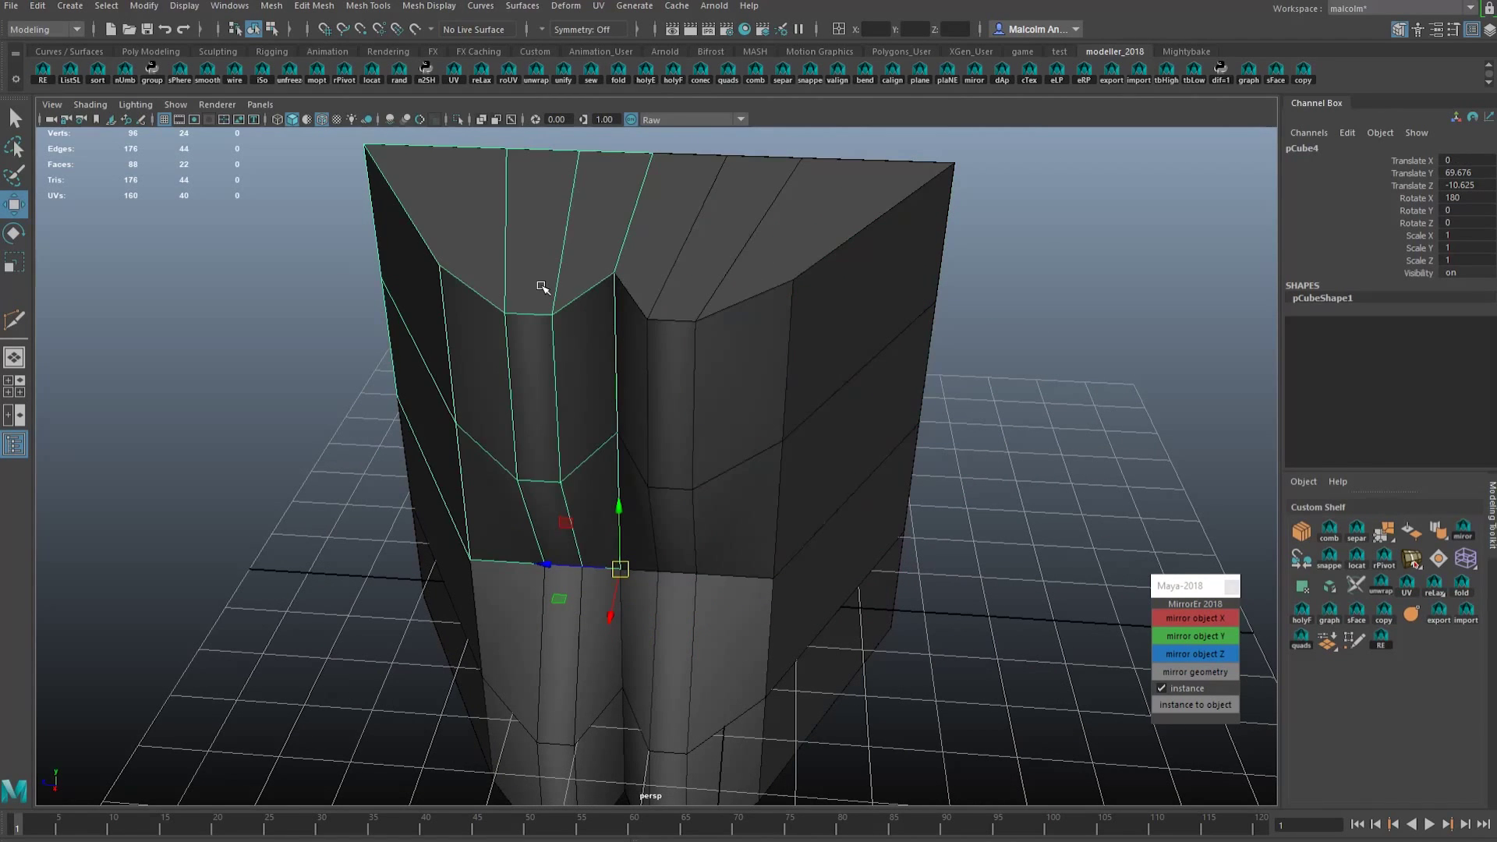
left_click(700, 662, "shift")
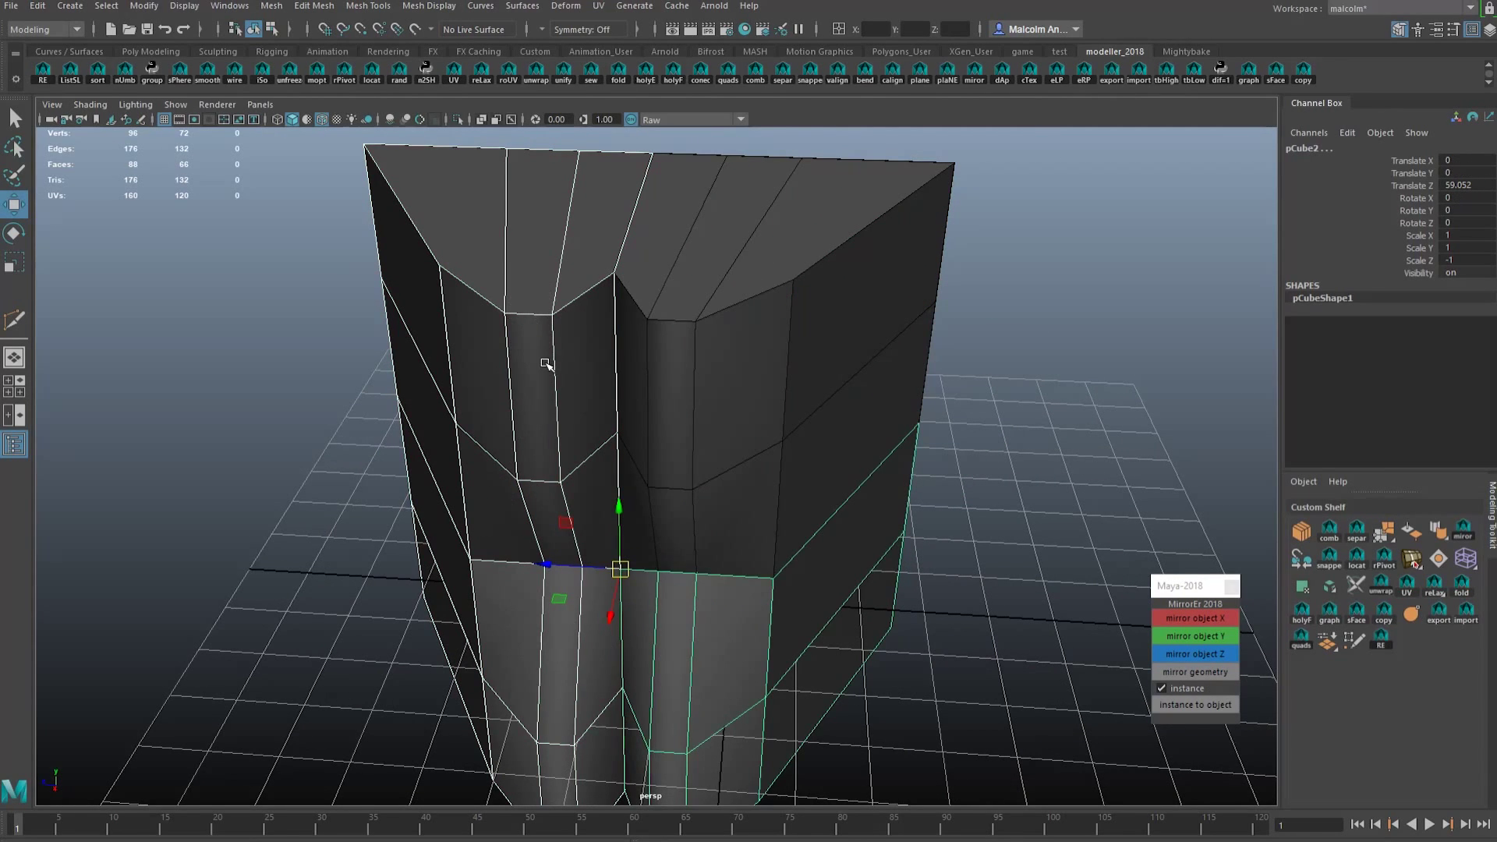
left_click_drag(560, 335, 530, 300, "alt")
left_click(733, 318)
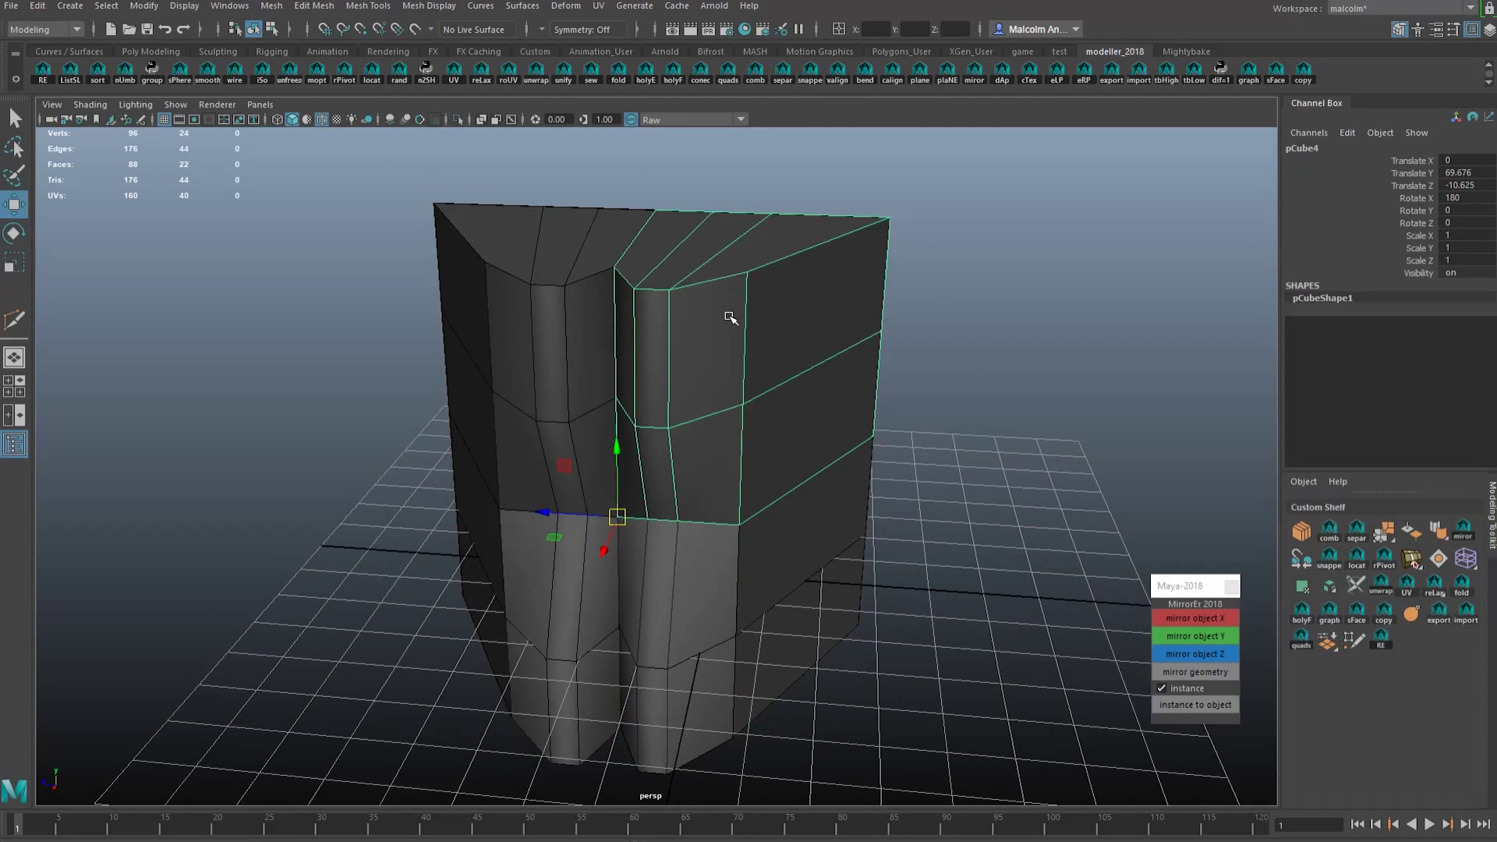
- Try moving the outer corner vertices of the neighbouring upper block across all instances, and undo the edit
left_click(493, 290)
right_click_drag(530, 248, 429, 246)
left_click_drag(383, 183, 546, 381)
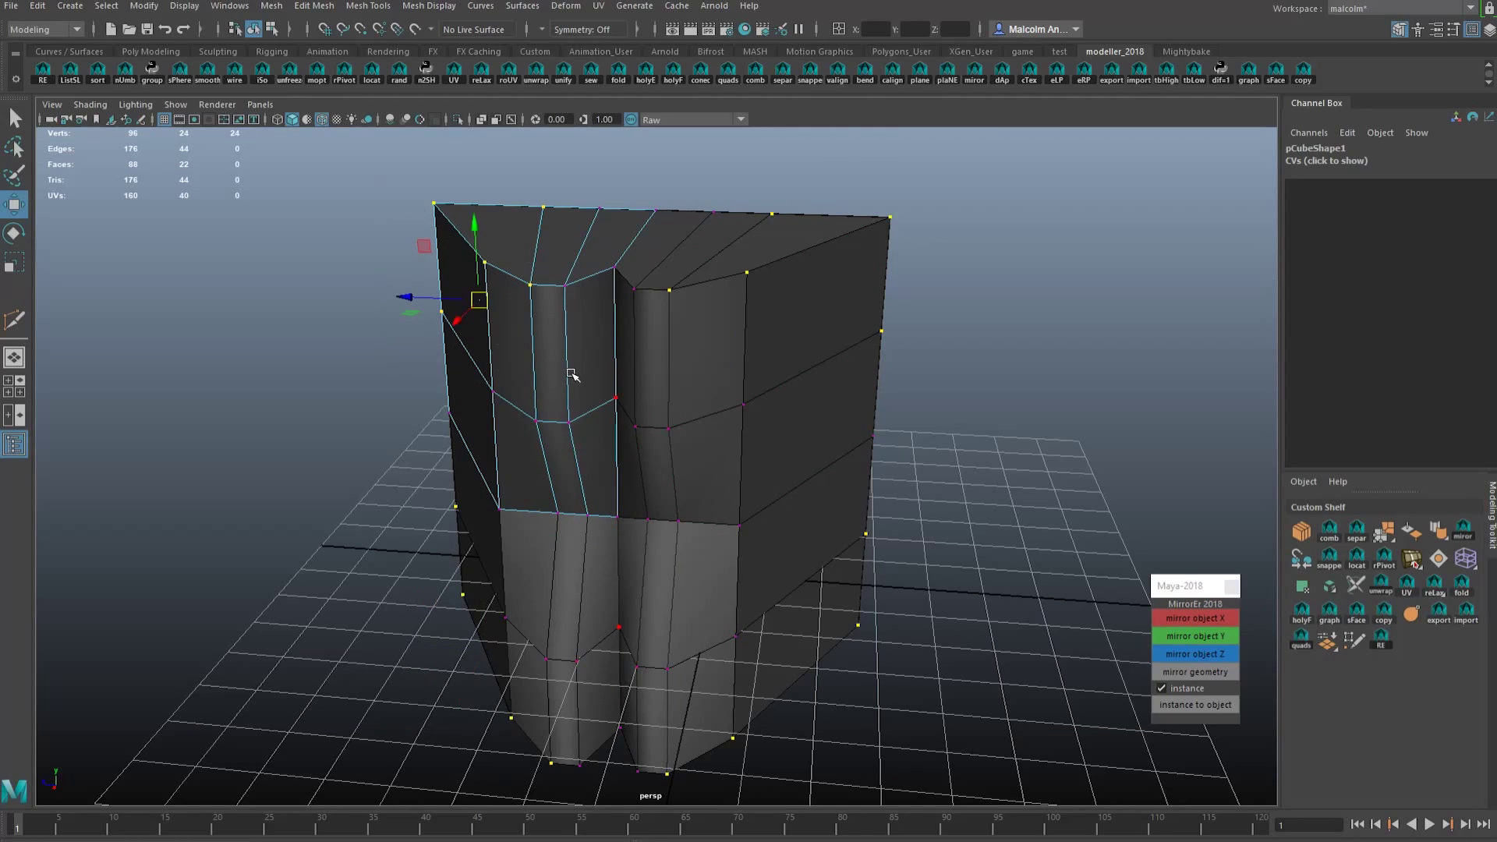
middle_click_drag(571, 374, 511, 400)
key("z")
- Select the upper block with the negative Translate Z in object mode and convert it from an instance to an independent object
right_click_drag(679, 293, 741, 270)
left_click(730, 340)
mouse_move(662, 340)
left_mouse_down("alt")
mouse_move(685, 334)
mouse_move(641, 338)
left_mouse_up("alt")
right_click_drag(641, 338, 715, 341, "alt")
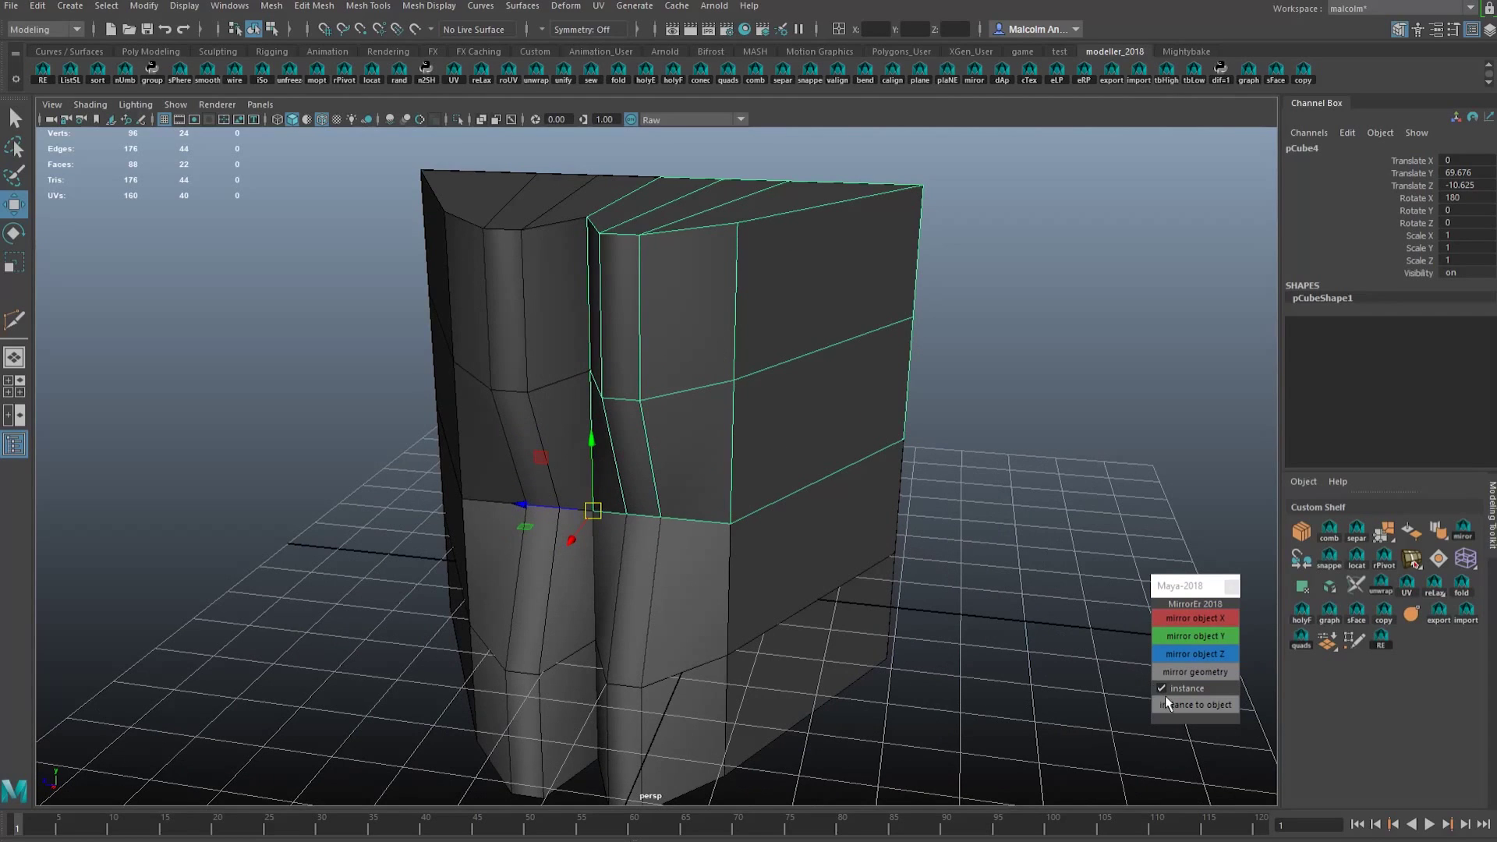
left_click(1189, 704)
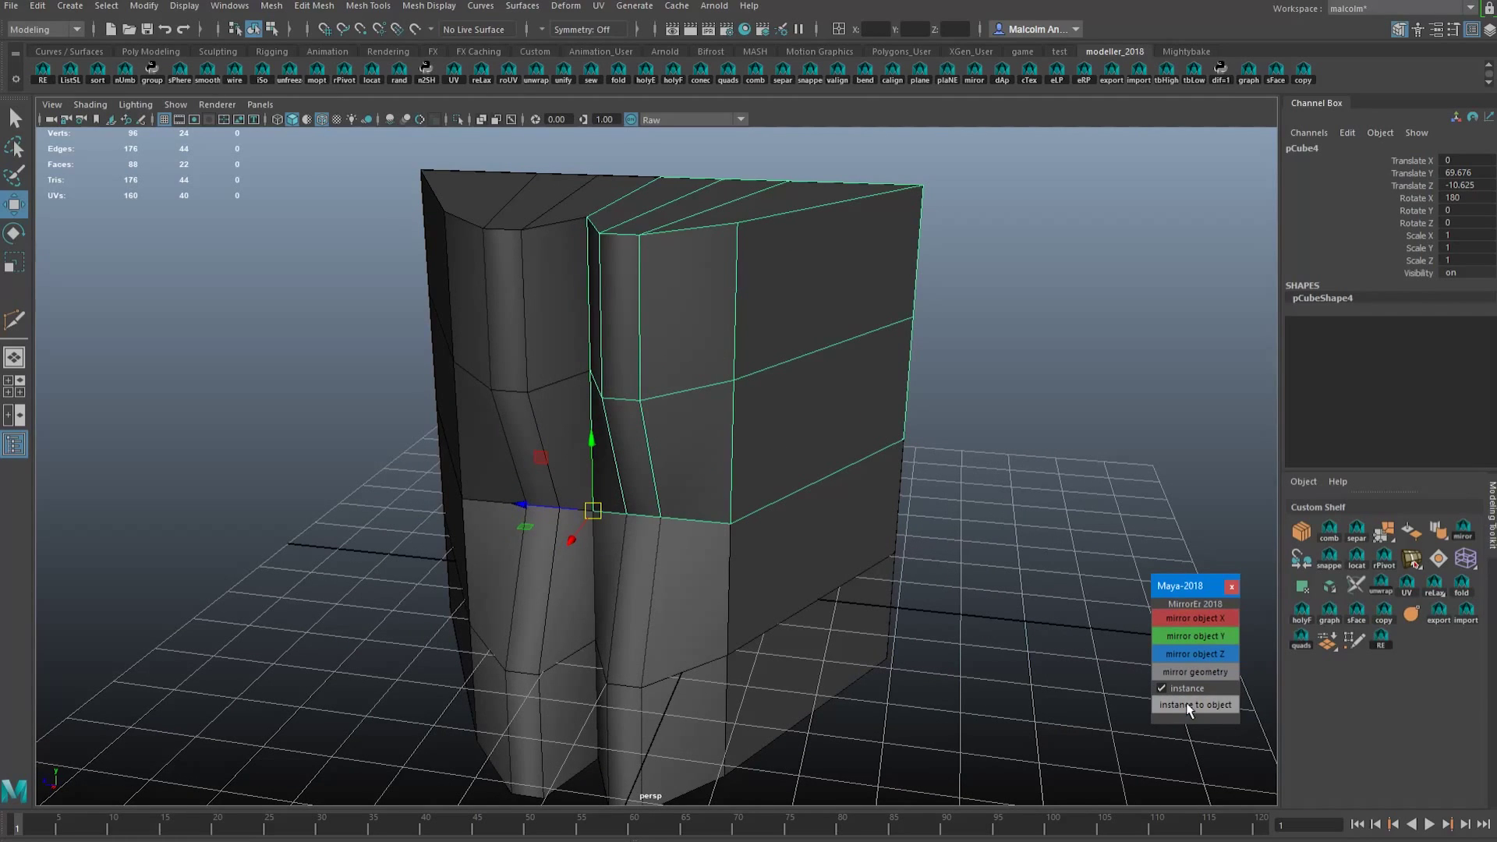
- Pull the outer top vertices of the still-instanced upper block outward to compare it with the independent block
left_click(484, 228)
right_click_drag(494, 202, 413, 199)
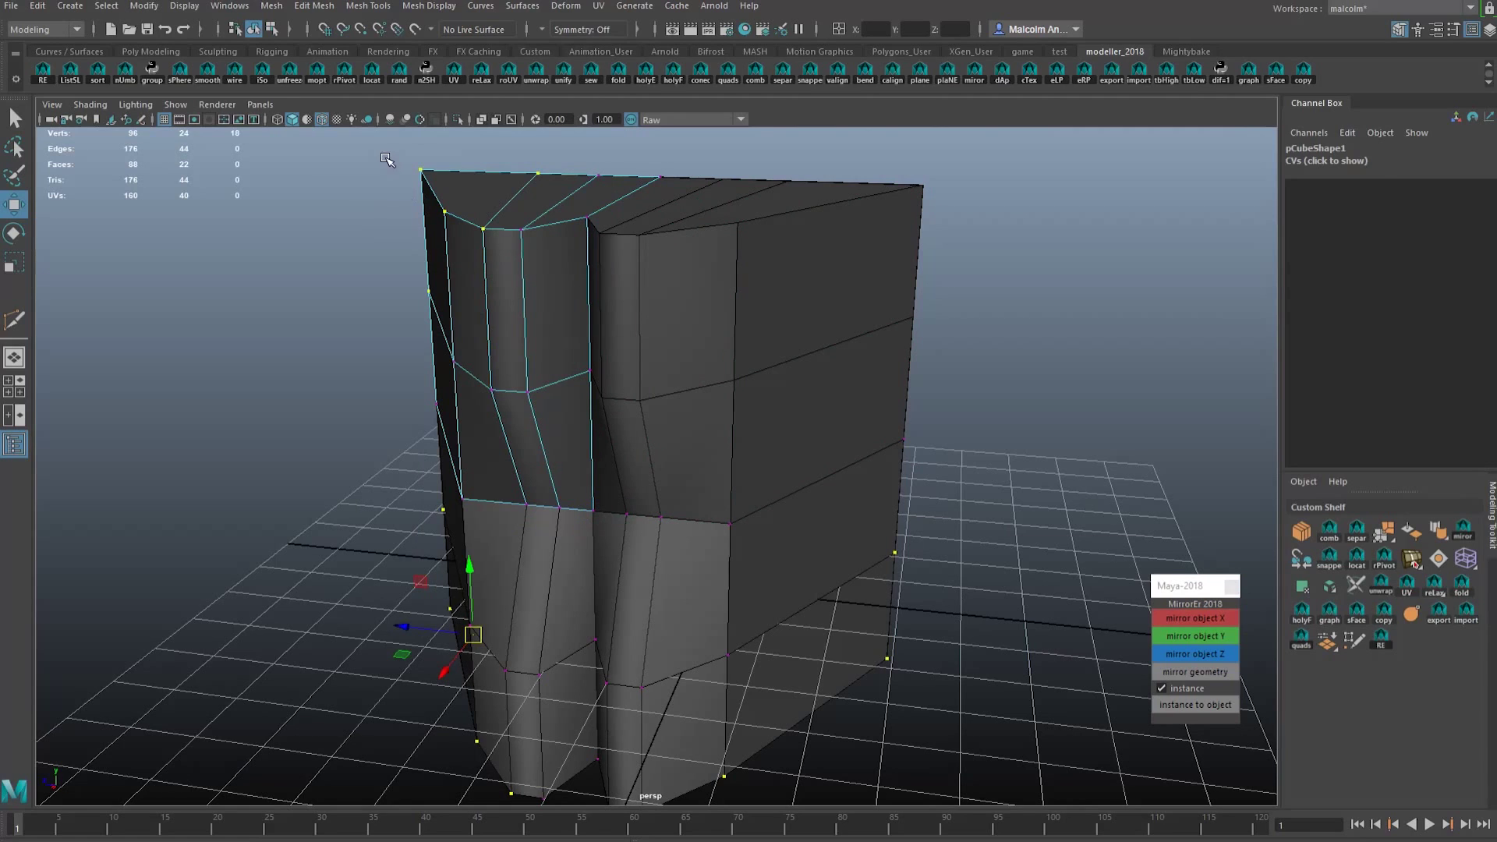
left_click_drag(386, 158, 522, 283)
middle_click_drag(542, 281, 415, 297)
left_click(732, 279)
left_click(452, 229)
right_click(450, 226)
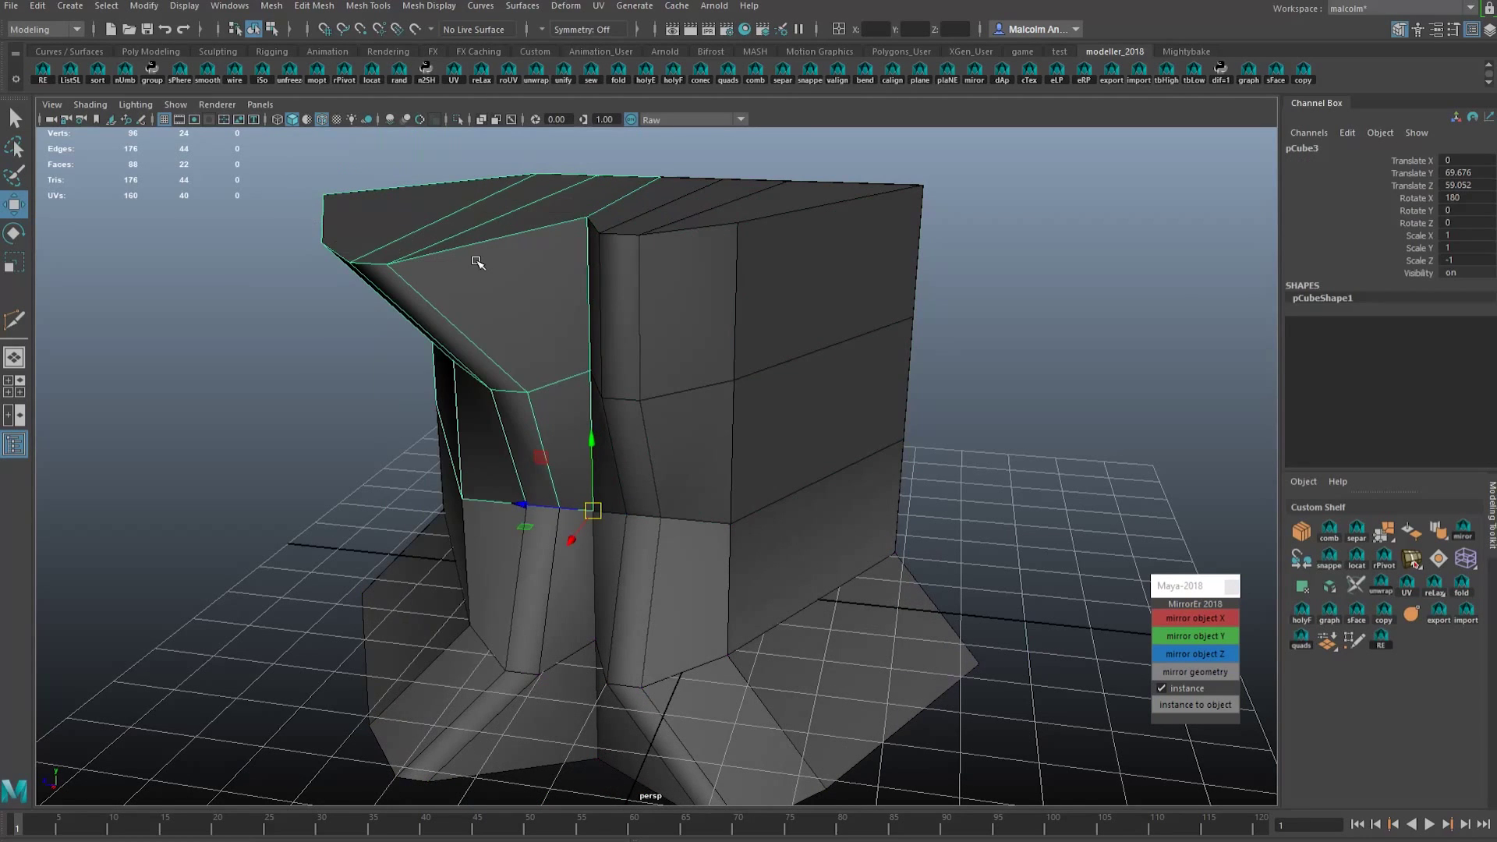
- Undo the instanced vertex edit, try one more outward move, and undo that as well
key("ctrl+z")
key("ctrl+z")
key("ctrl+z")
middle_click_drag(437, 255, 379, 272)
key("ctrl+z")
- Try moving the outer top vertices of the independent upper block on its own, and undo the edit
left_click(704, 275)
right_click_drag(782, 262, 712, 251)
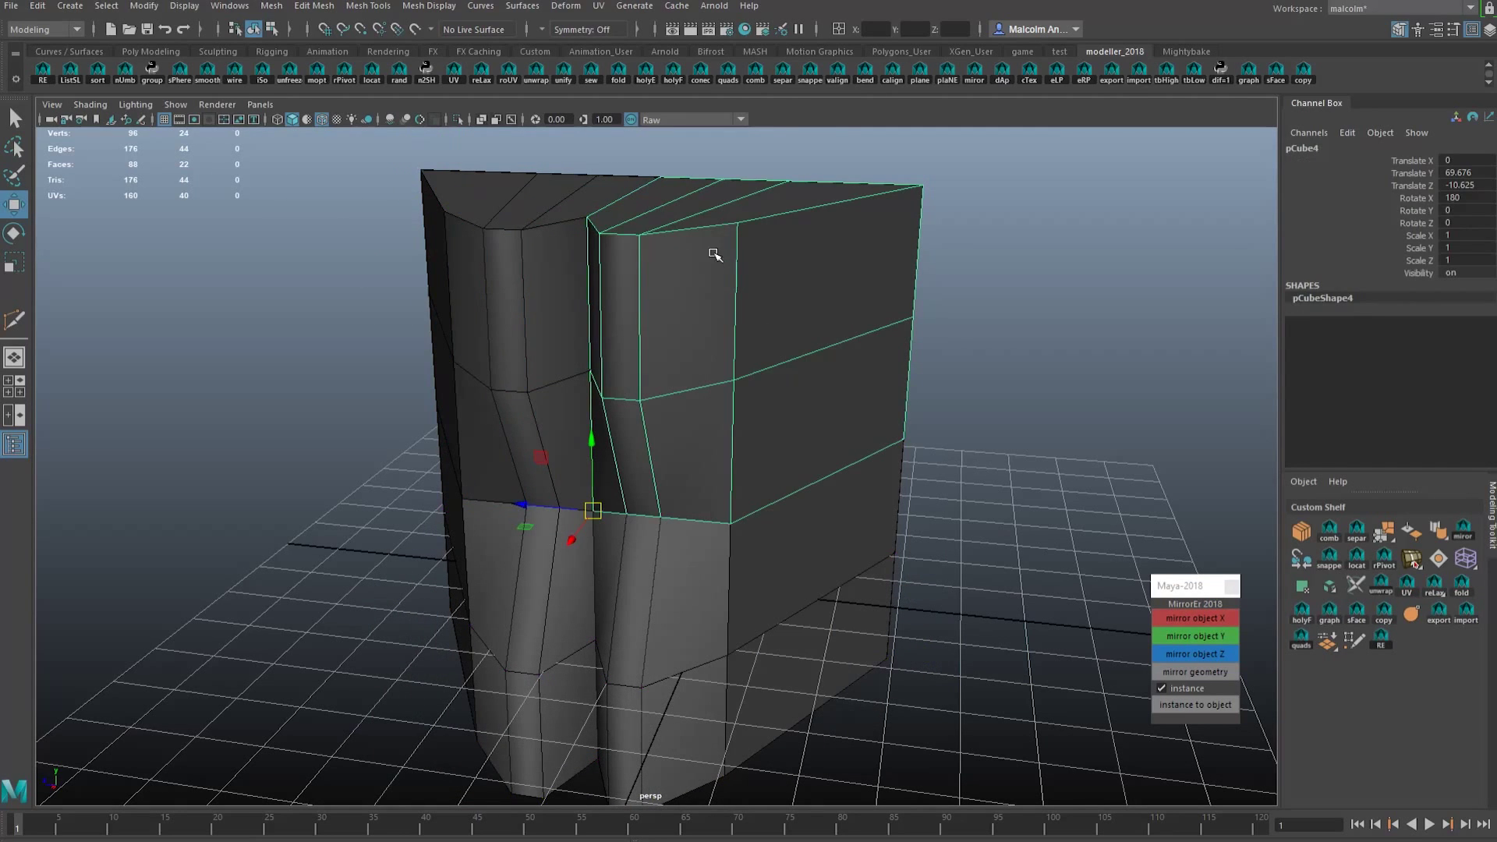
left_click_drag(712, 167, 1009, 266)
middle_click_drag(1052, 284, 950, 322)
key("ctrl+z")
key("ctrl+z")
key("ctrl+z")
- Delete the independent upper block and replace it by mirroring the remaining upper block across Z as an instance
mouse_move(704, 308)
middle_mouse_down()
mouse_move(575, 288)
mouse_move(716, 333)
middle_mouse_up()
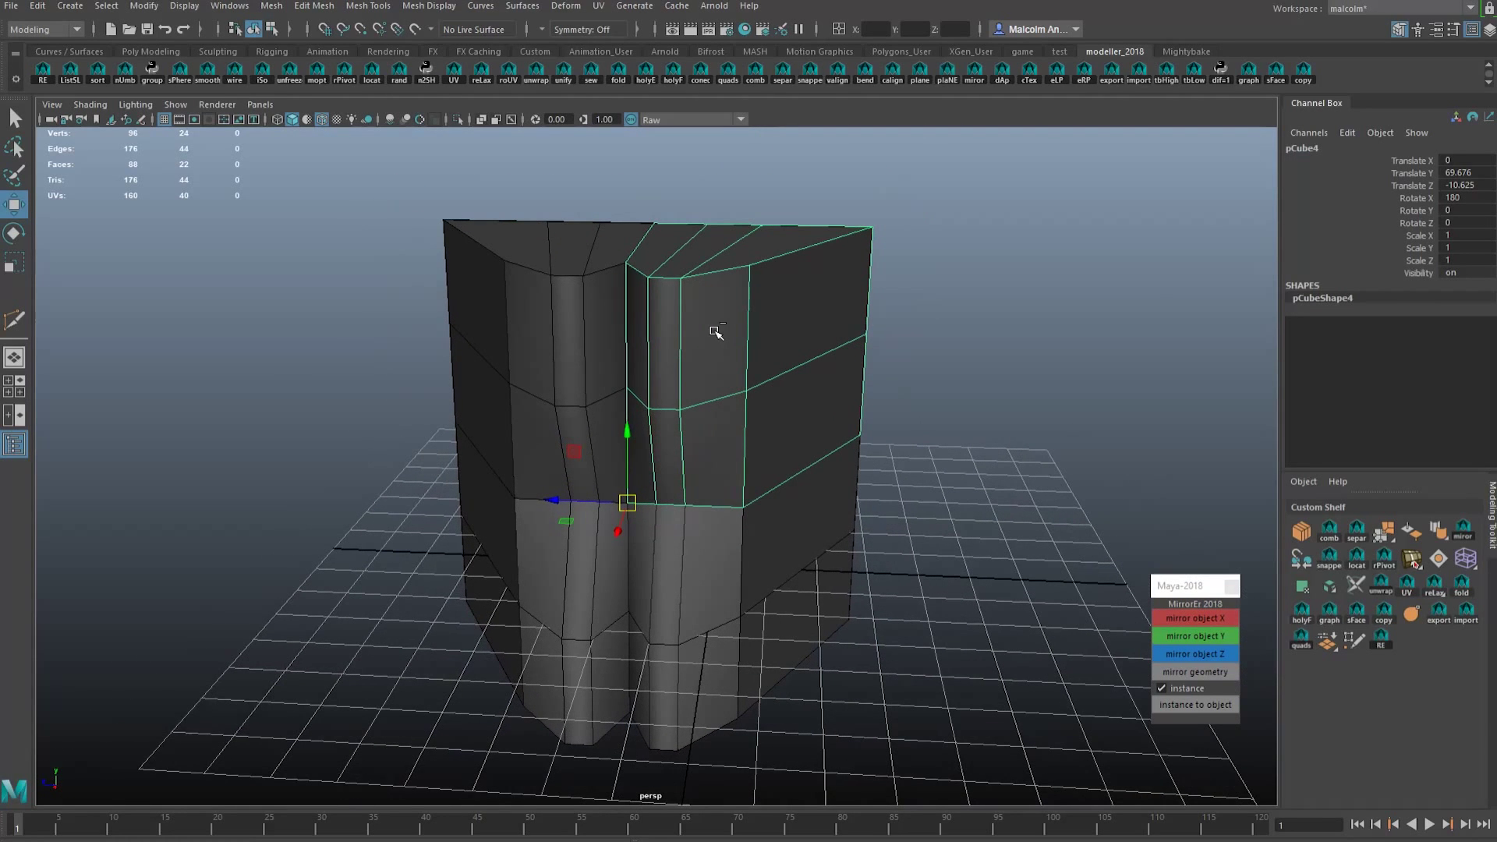
key("Delete")
left_click(609, 348)
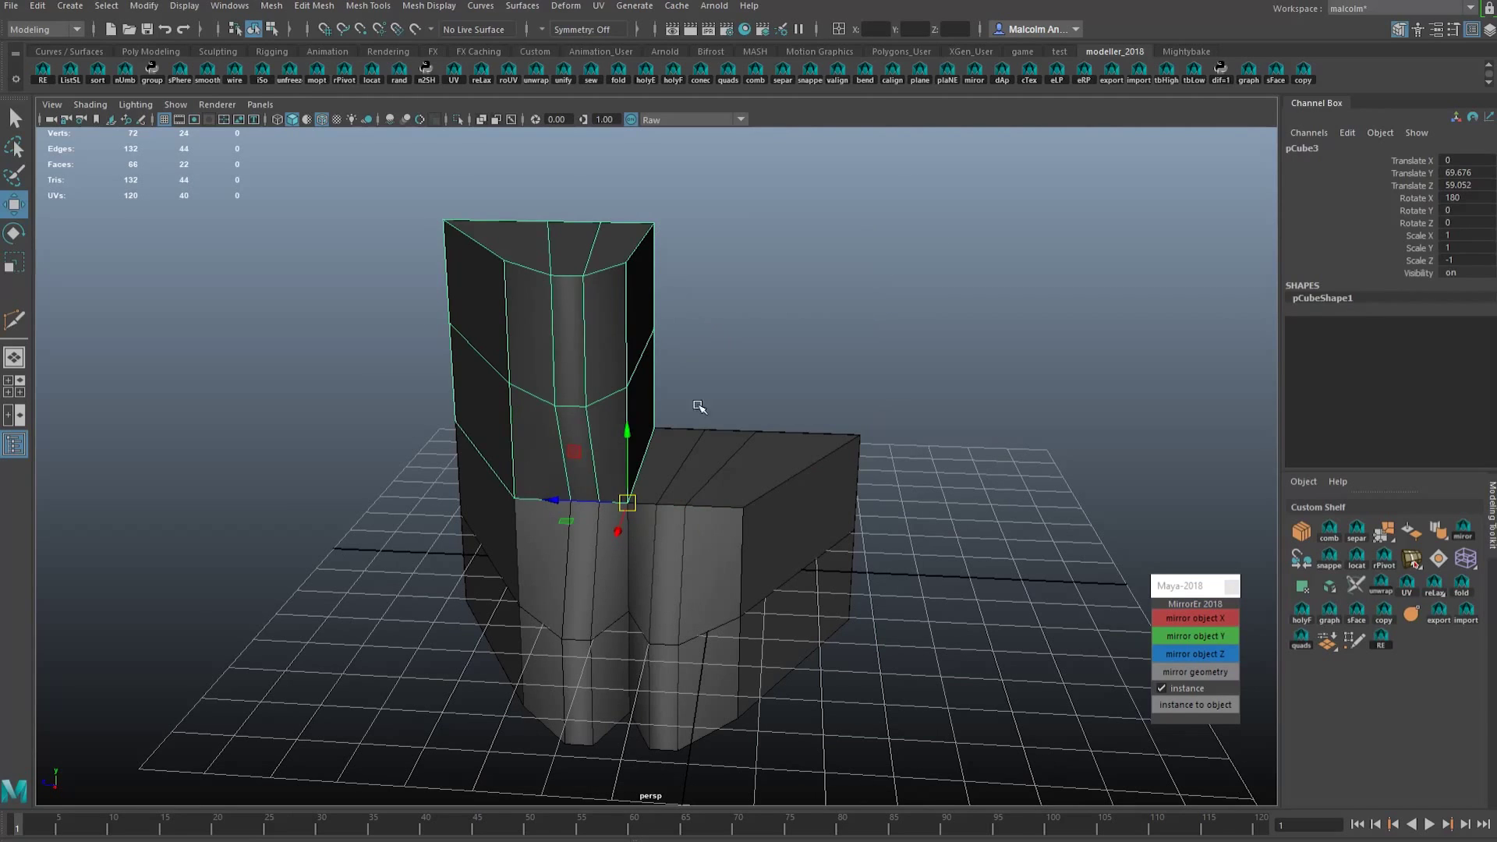
left_click(1183, 669)
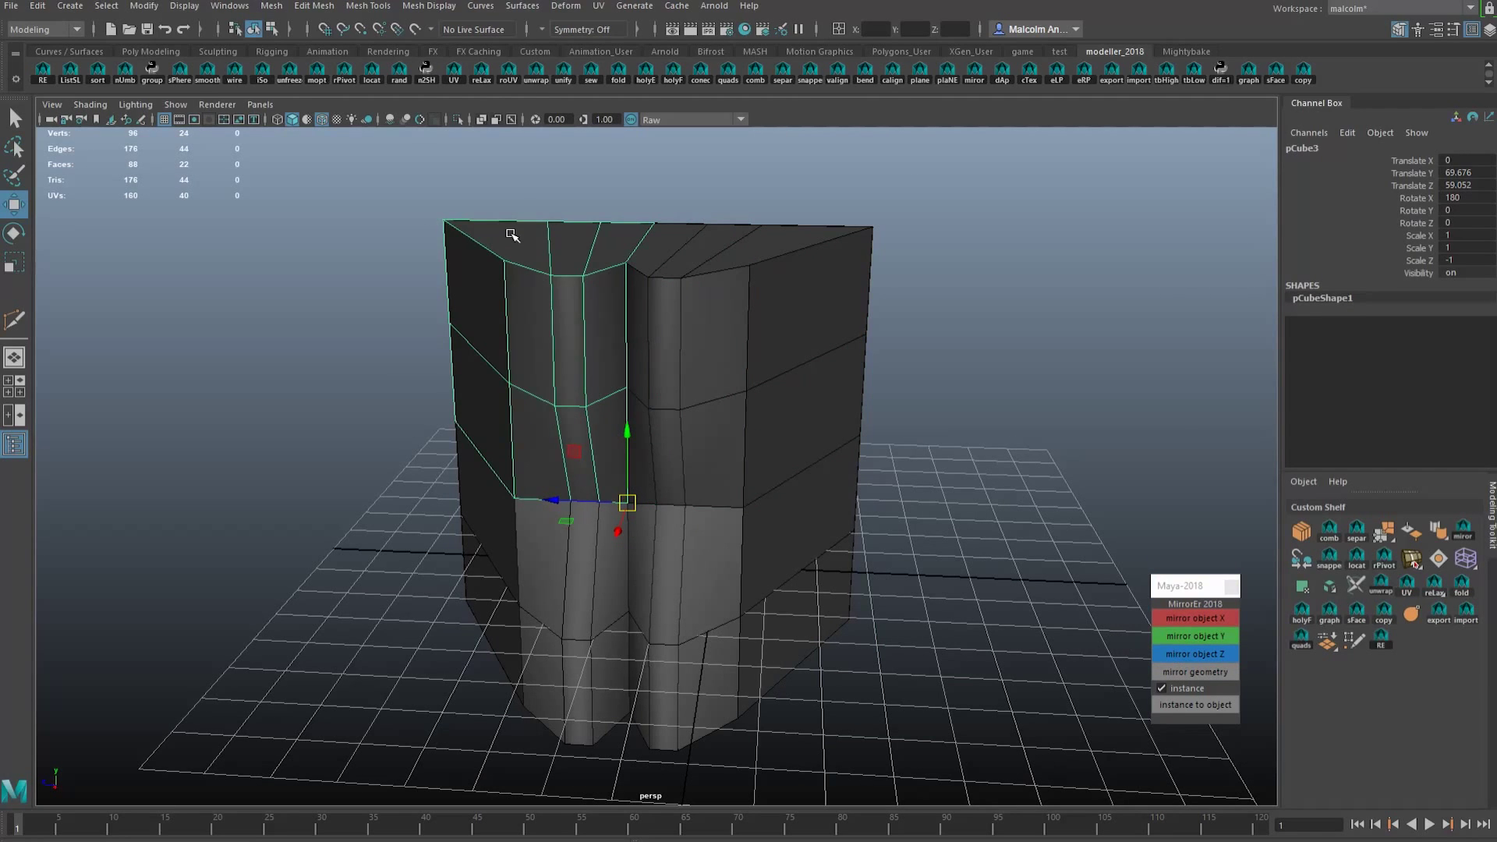
- Try moving the upper block's outer vertices to test the new instance, undo it, and return to object mode
key("F9")
left_click_drag(406, 204, 512, 304)
middle_click_drag(530, 297, 445, 296)
key("ctrl+z")
right_click_drag(521, 305, 572, 266)
mouse_move(573, 306)
left_mouse_down("alt")
mouse_move(508, 281)
mouse_move(525, 281)
mouse_move(477, 295)
mouse_move(438, 284)
mouse_move(581, 286)
left_mouse_up("alt")
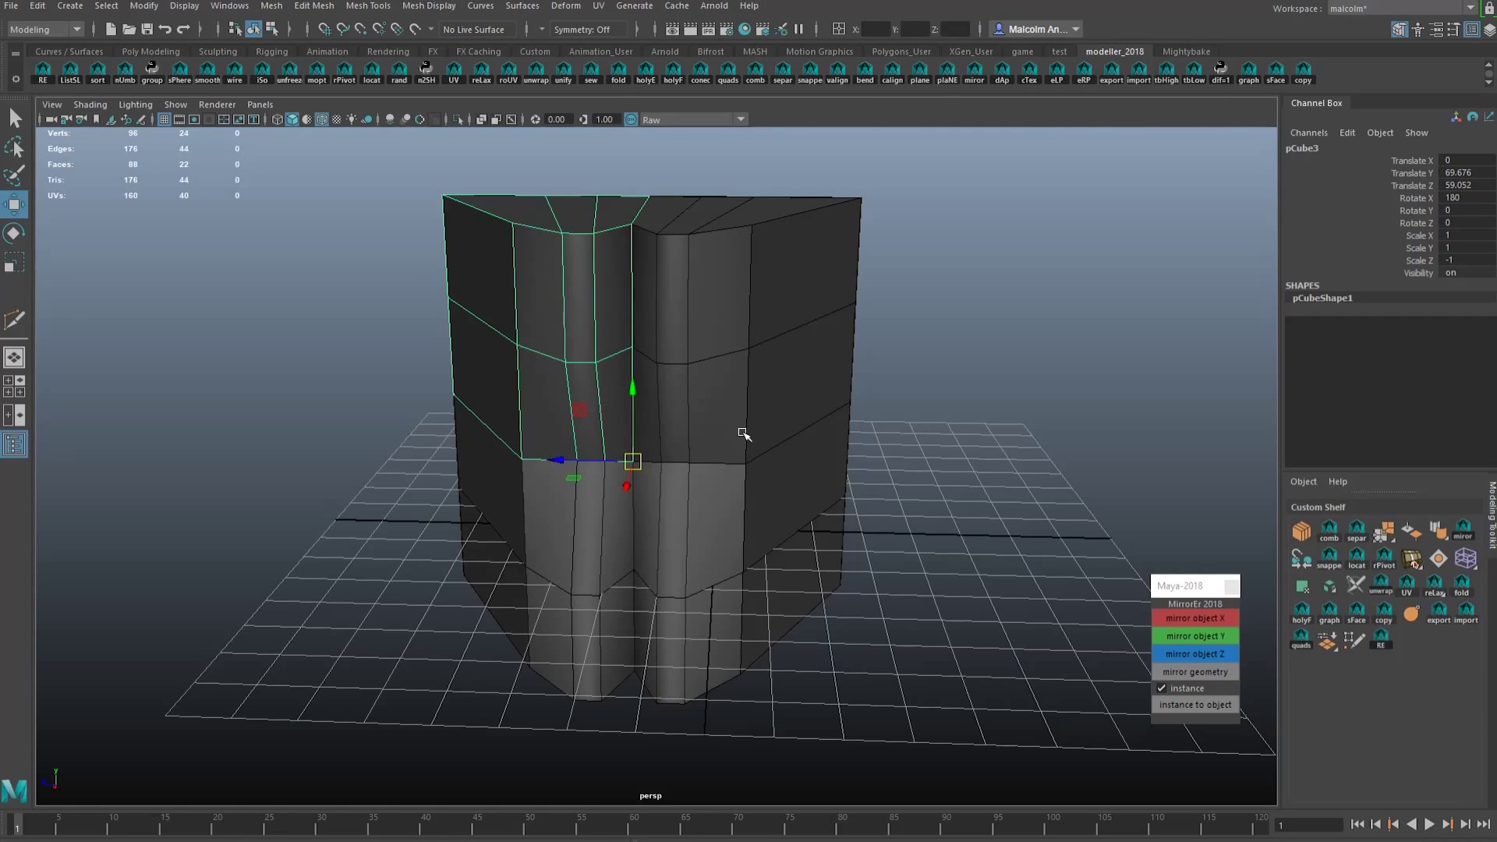
- Select the instanced blocks in turn, review the mirror geometry options for an upper block, and close them without mirroring
left_click(770, 399)
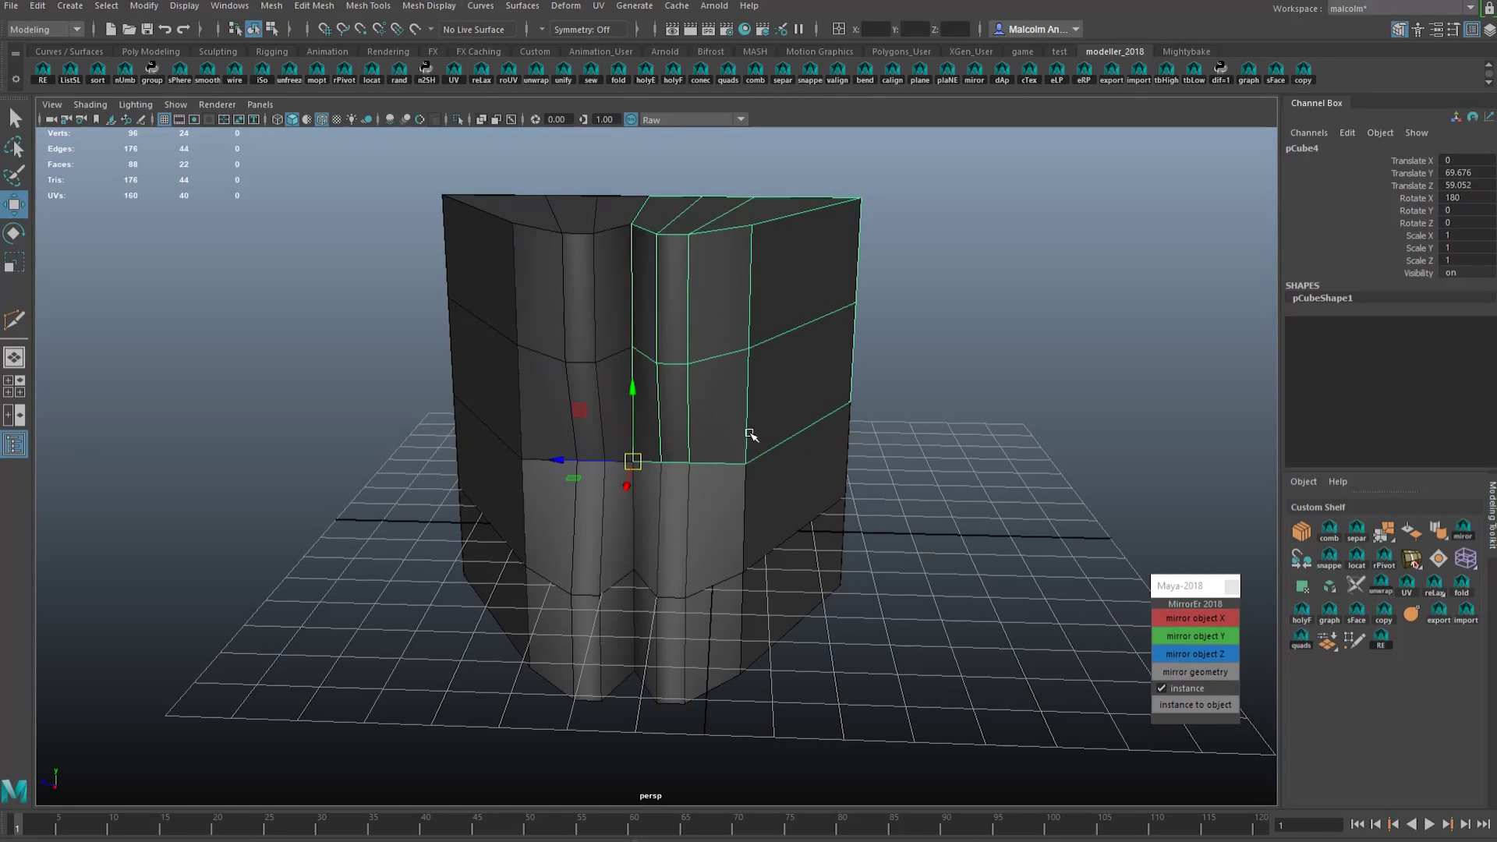
left_click(567, 333)
left_click(530, 590)
left_click(733, 389)
left_click(1168, 671)
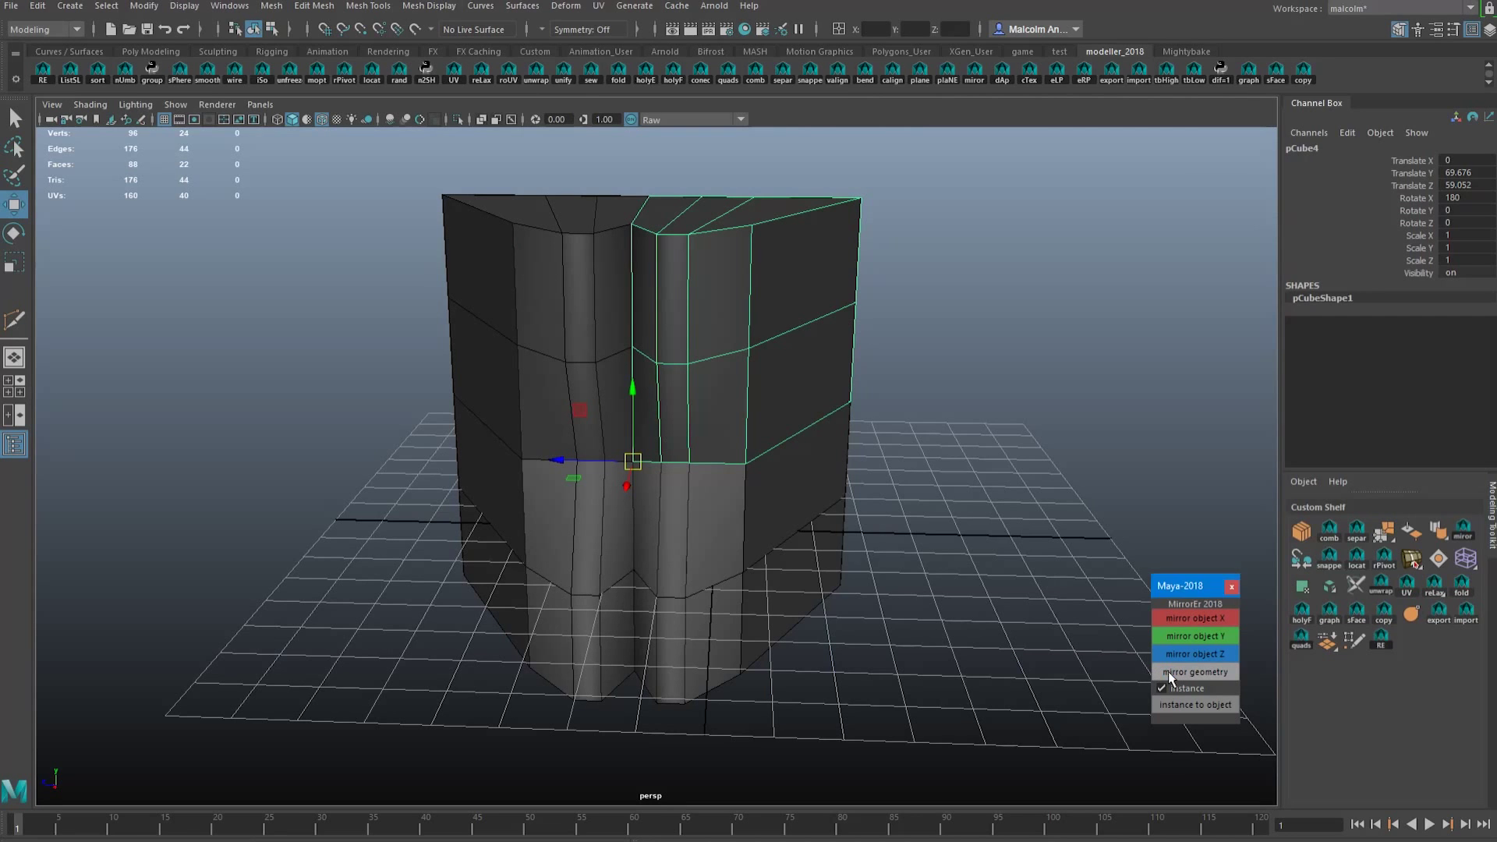
left_click_drag(975, 212, 722, 201)
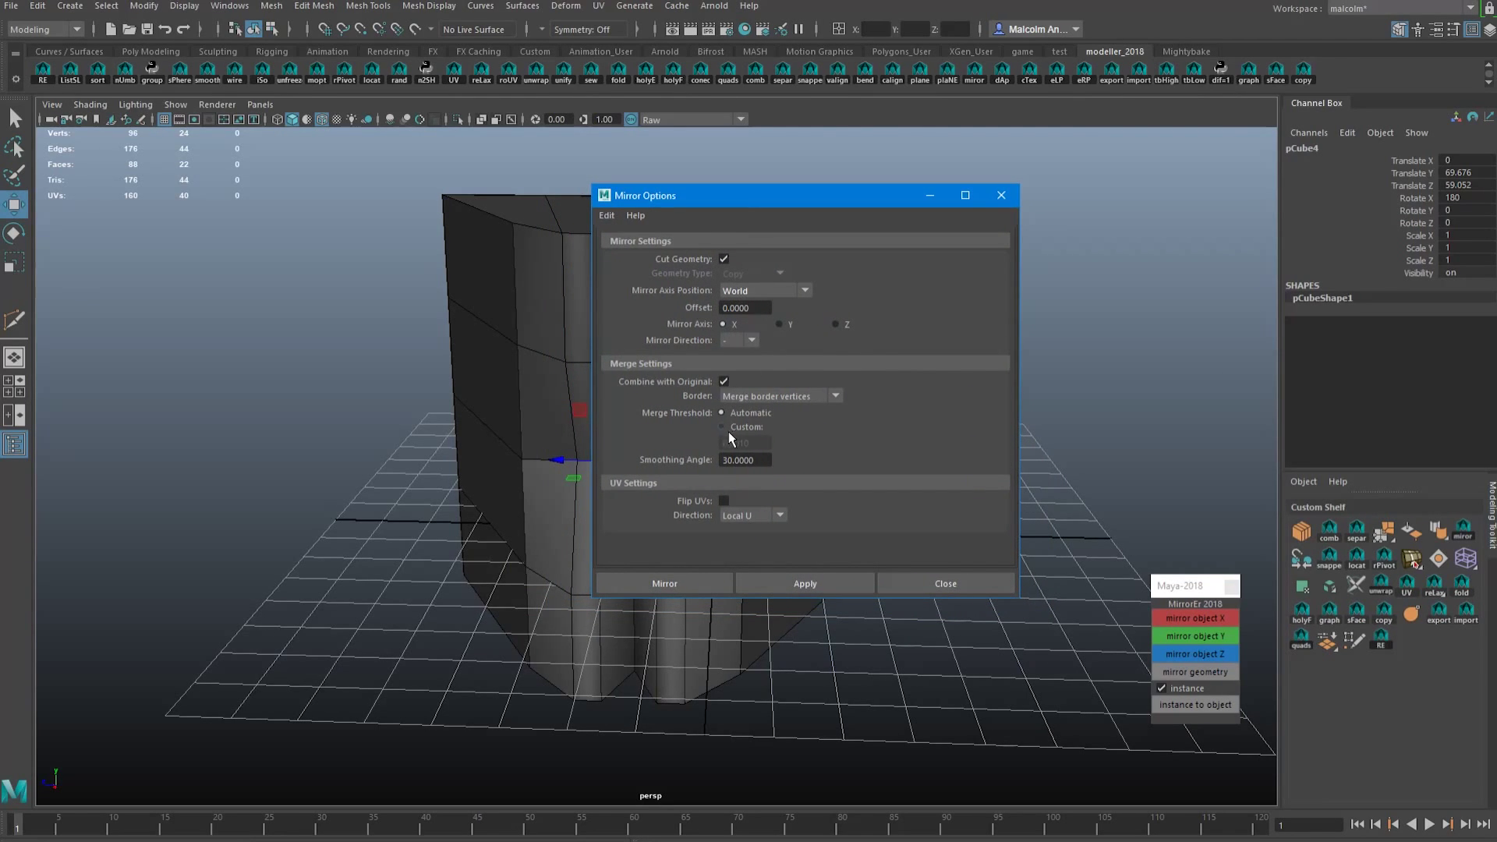
left_click(931, 582)
left_click(550, 277)
left_click_drag(619, 289, 675, 285, "alt")
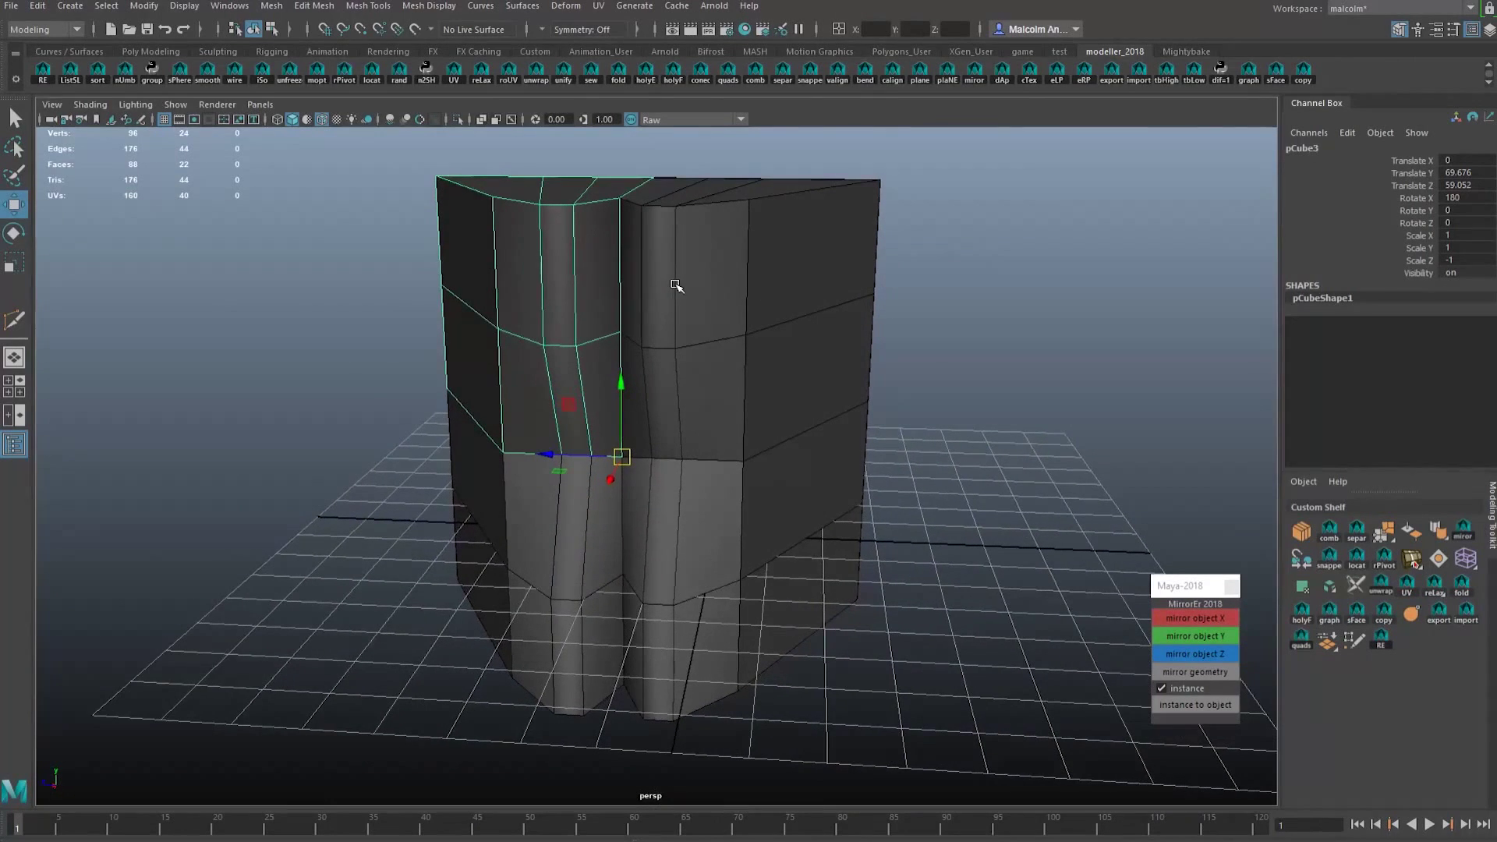
- Delete all four remaining blocks one after another to clear the scene
key("Delete")
left_click(659, 294)
key("Delete")
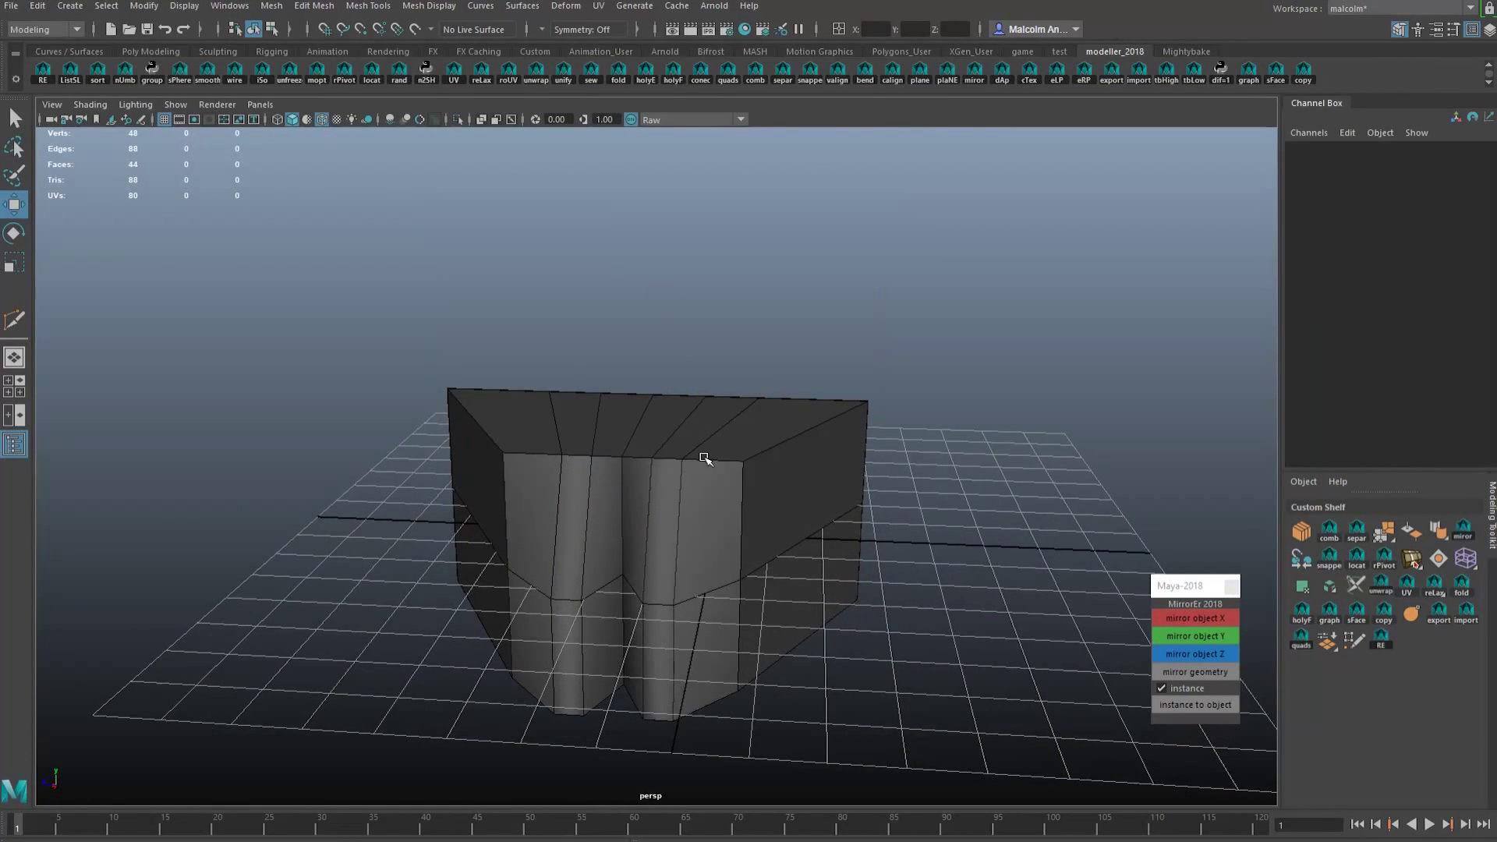
left_click(669, 442)
key("Delete")
left_click(624, 411)
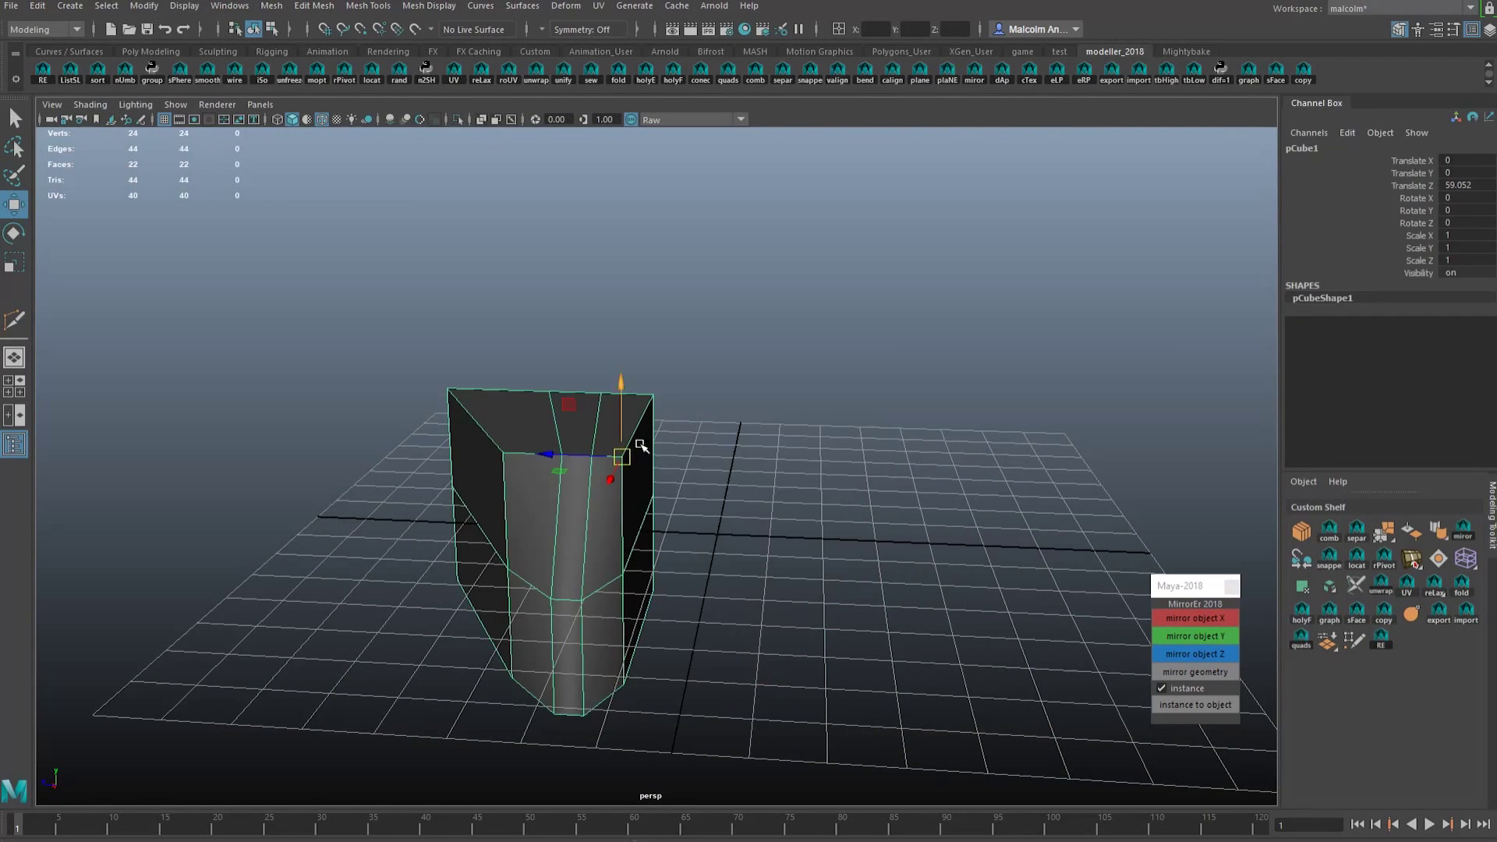
key("Delete")
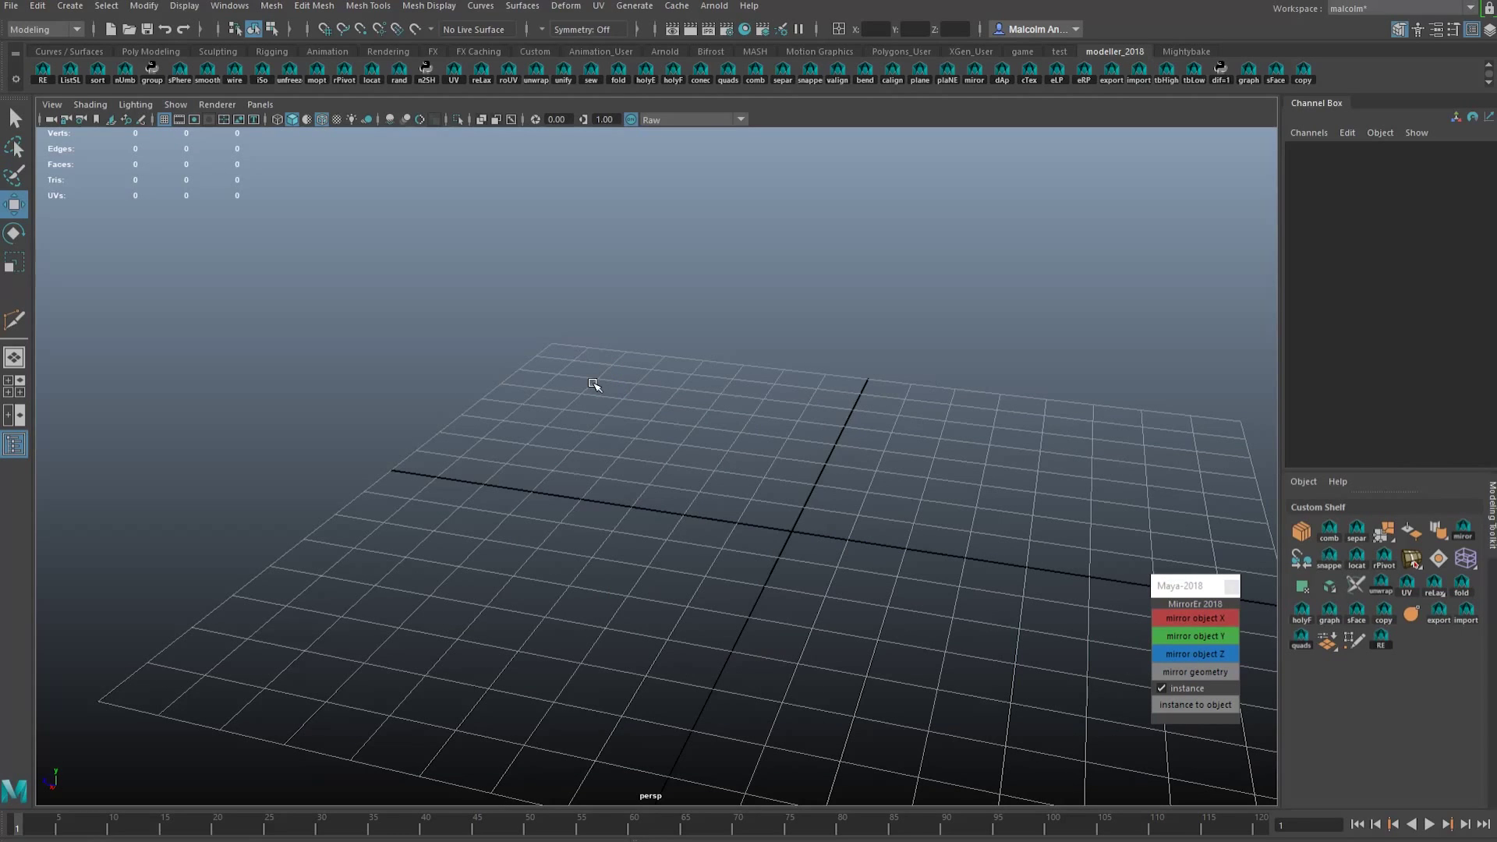
- Create a polygon cube, scale it up, and stretch it along Z into a long box
left_click_drag(667, 400, 691, 369, "alt")
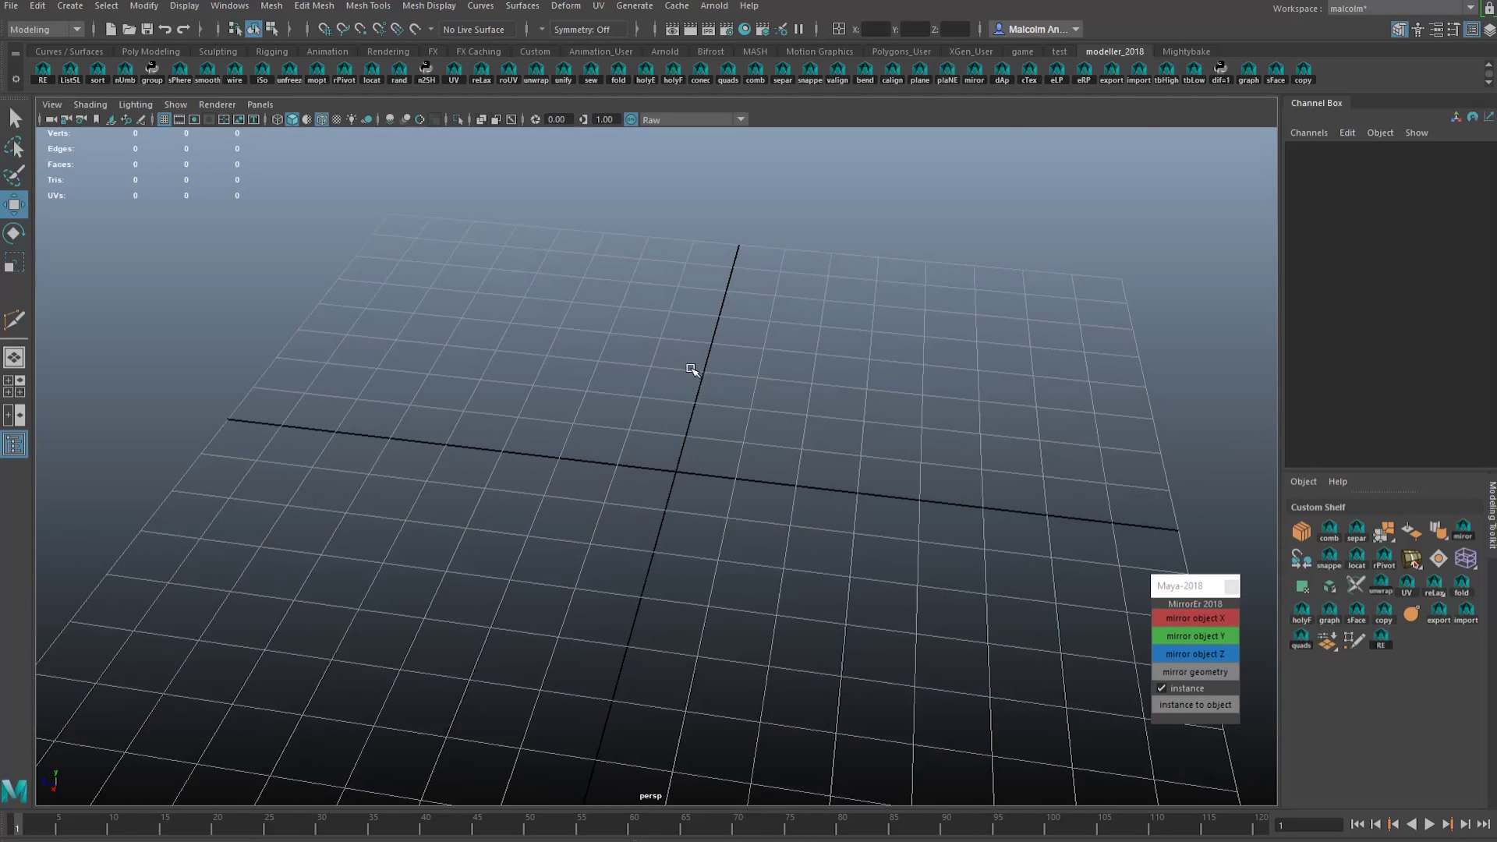
right_click_drag(681, 374, 672, 403, "shift")
key("r")
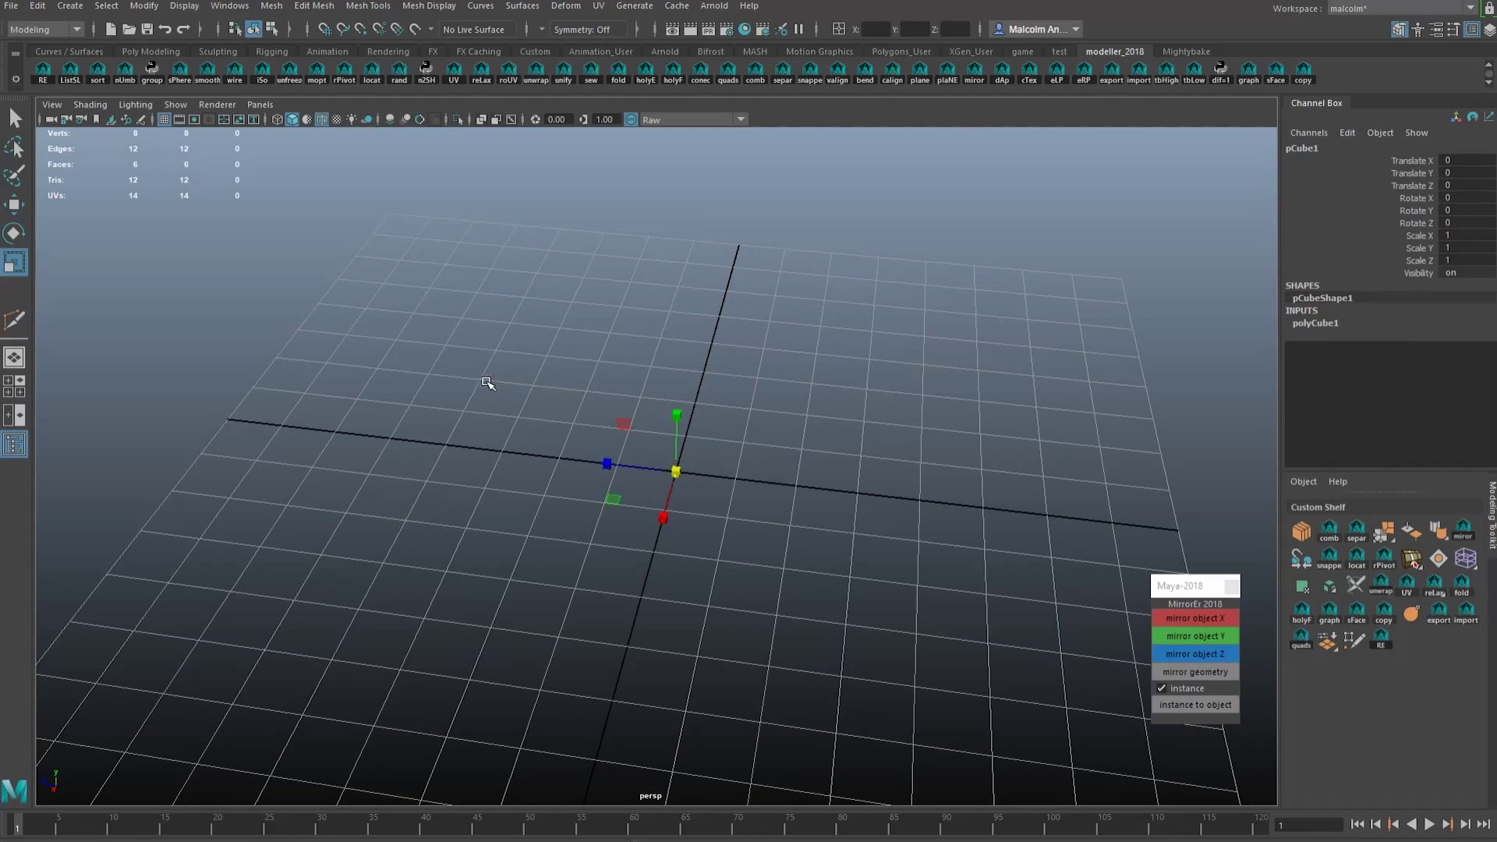
middle_click_drag(487, 382, 678, 379)
left_click_drag(688, 381, 841, 386, "alt")
left_click_drag(745, 471, 680, 450)
left_click_drag(782, 391, 758, 431, "alt")
- Move one end's vertices to the grid's centre line and extend the opposite end of the box outward along Z
right_click_drag(758, 431, 749, 358)
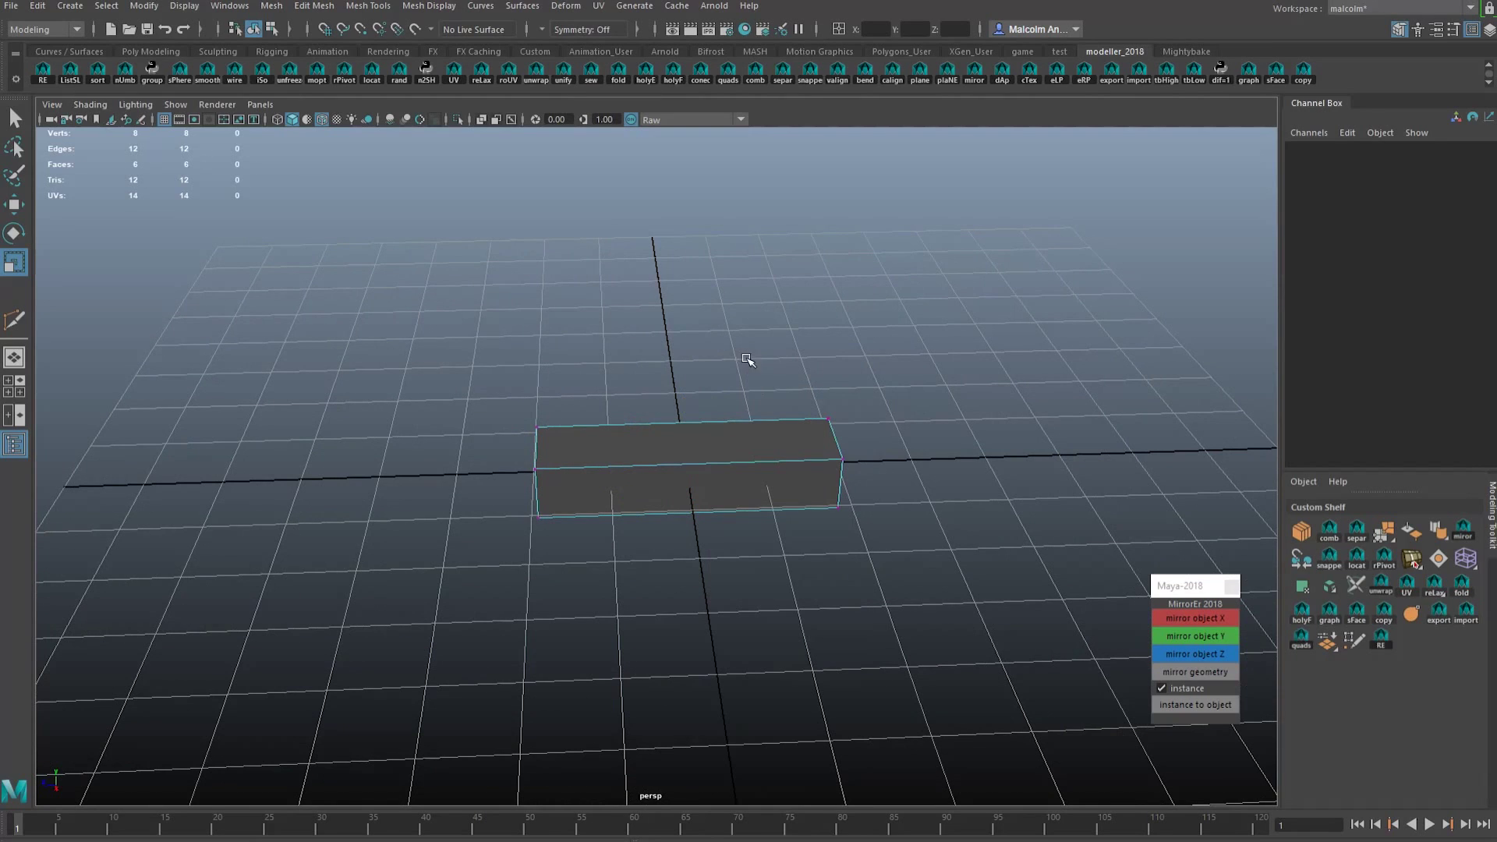
left_click_drag(814, 367, 863, 535)
key("w")
left_click_drag(765, 465, 558, 523)
left_click_drag(529, 450, 578, 561)
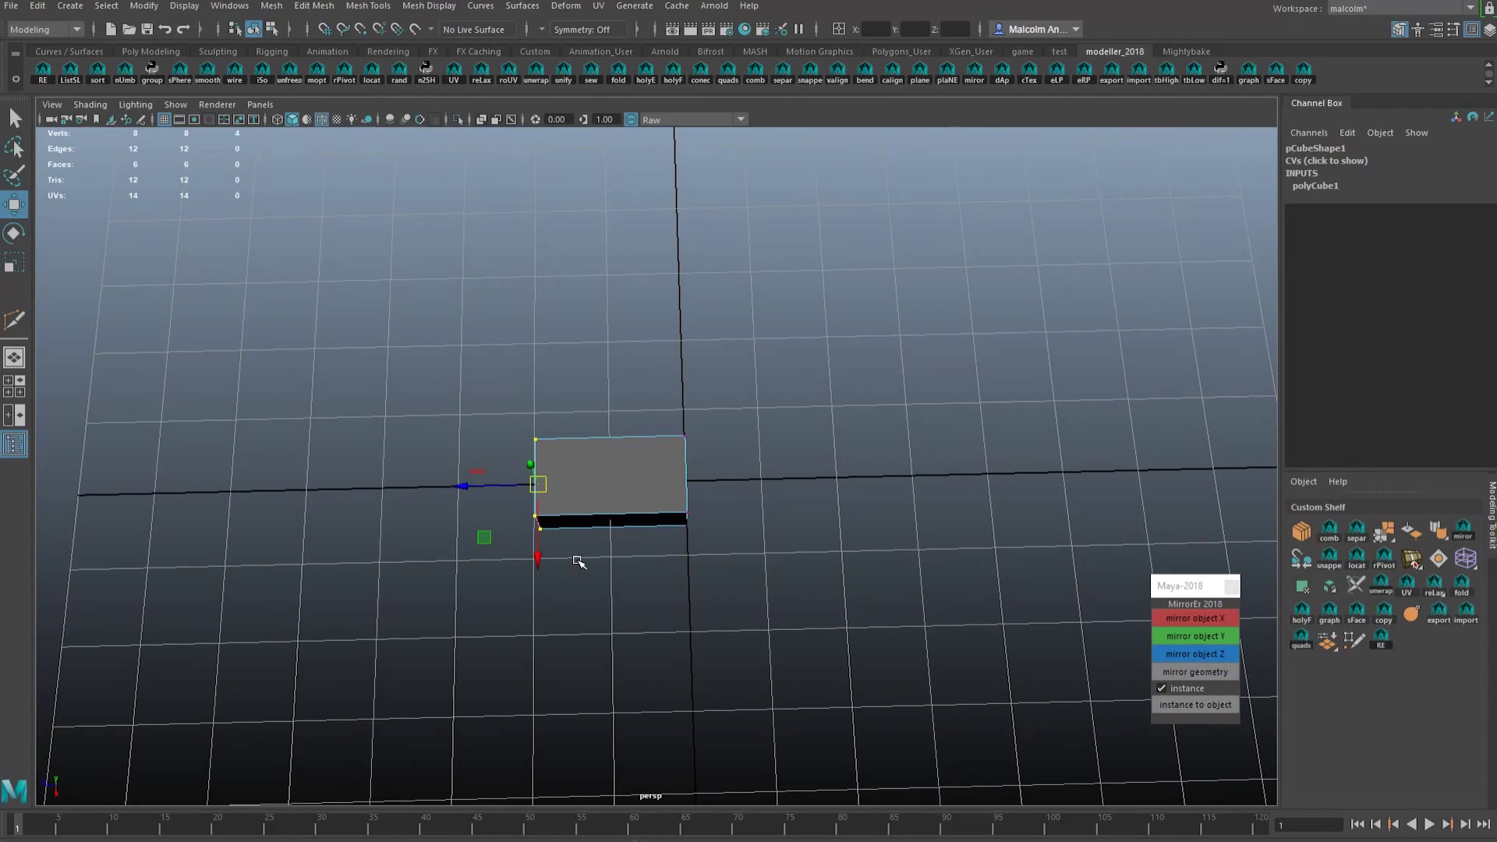
left_click_drag(500, 485, 408, 489)
- Insert an edge loop across the box near its outer end
right_click_drag(545, 450, 493, 466)
left_click(443, 441)
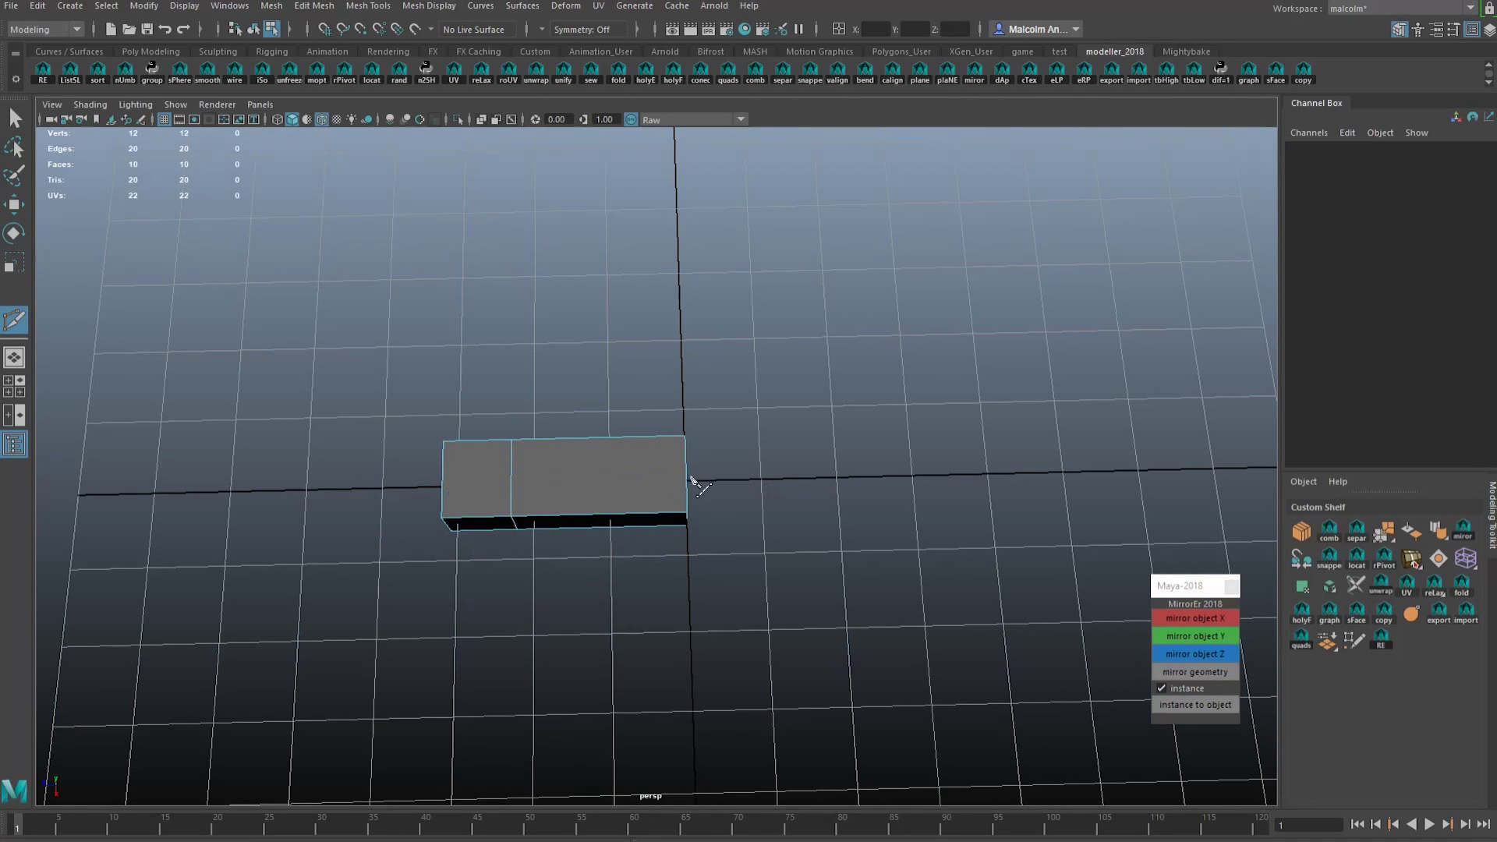
left_click_drag(697, 487, 611, 437, "alt")
key("w")
- Extrude the side face of the outer end segment to form an L-shaped block
right_click(578, 343)
right_click_drag(578, 343, 577, 385)
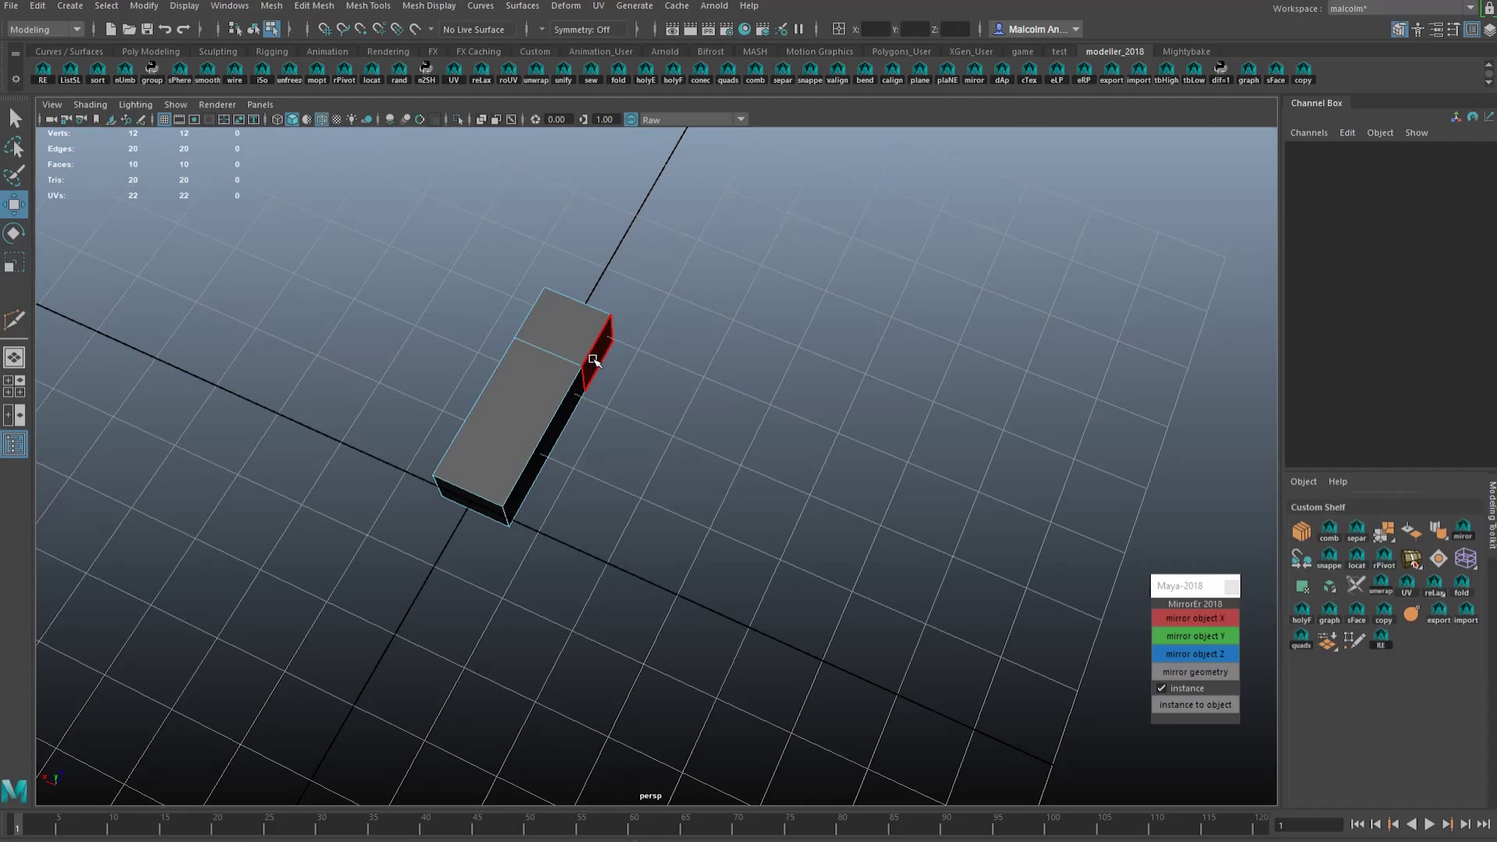
left_click(601, 350)
key("ctrl+e")
left_click_drag(558, 340, 717, 425)
right_click_drag(719, 425, 677, 427, "alt")
left_click_drag(564, 475, 558, 484)
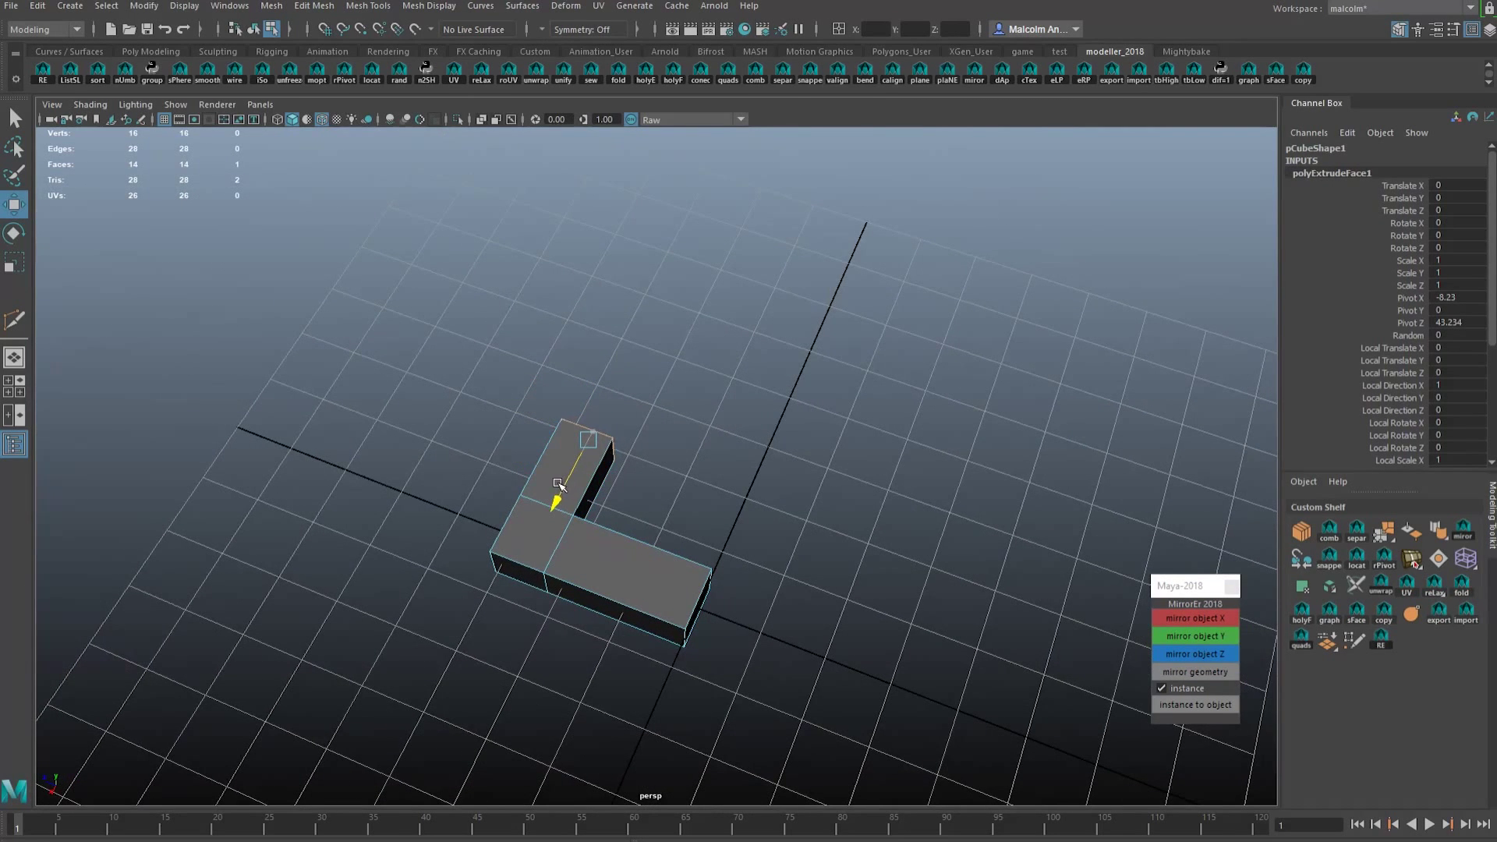
- Delete the end faces of both arms of the L-shaped block and return to object mode
key("F8")
left_click_drag(715, 457, 588, 445, "alt")
right_click_drag(622, 378, 622, 421)
left_click_drag(725, 433, 681, 446, "alt")
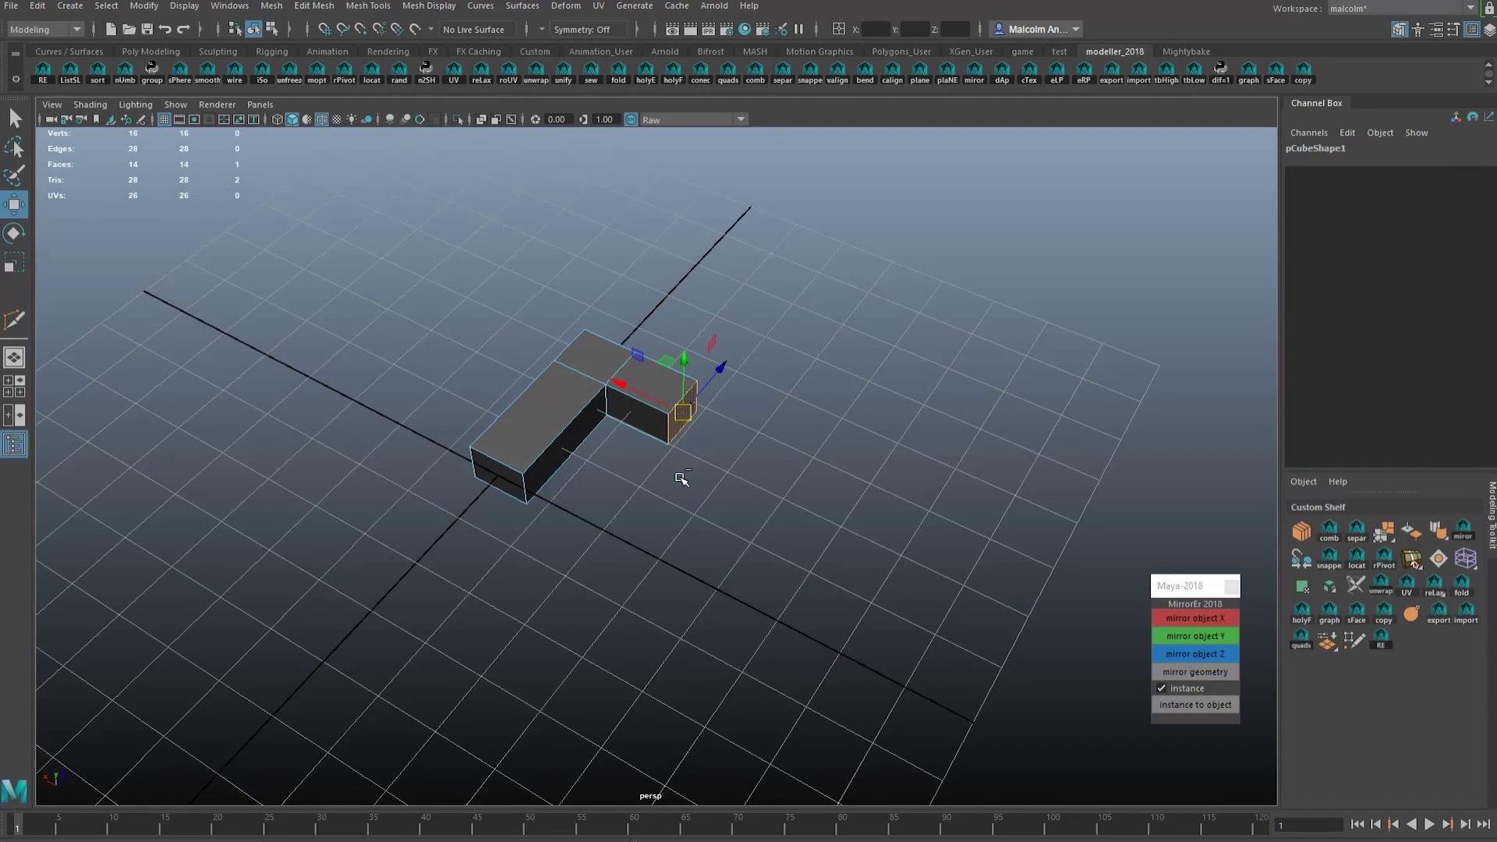
key("Delete")
left_click(499, 477)
key("Delete")
key("F8")
- Snap the L-shaped block's pivot to the inner corner of its open end at the grid's centre
left_click_drag(595, 512, 953, 491, "alt")
middle_click_drag(952, 491, 808, 416, "alt")
right_click_drag(808, 415, 828, 417, "alt")
middle_click_drag(679, 419, 658, 418)
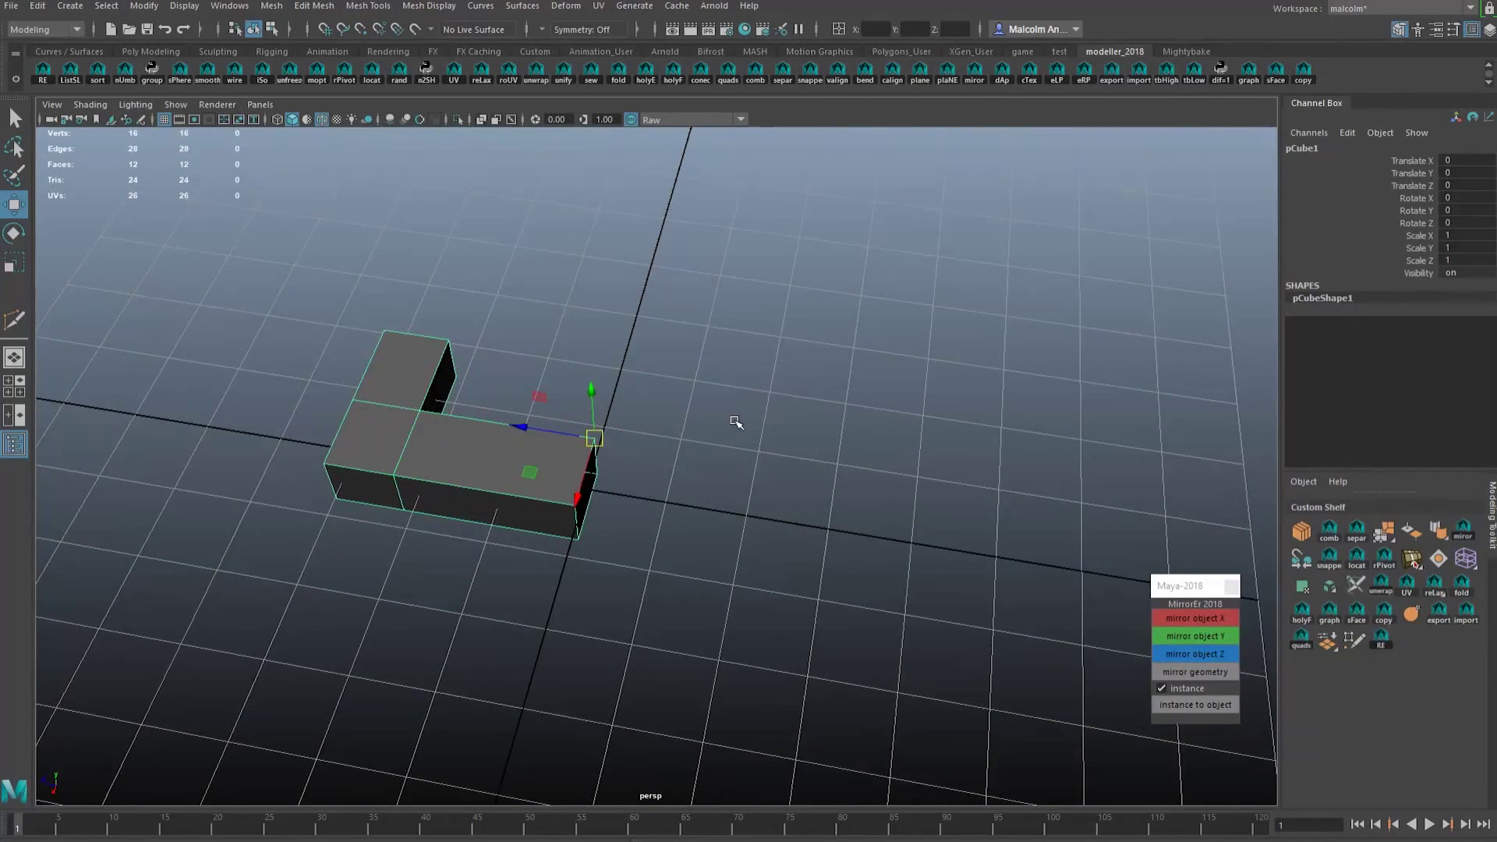
- Turn on smooth preview for the L-shaped block and mirror it across Z as an instance
left_click_drag(736, 422, 709, 392, "alt")
key("3")
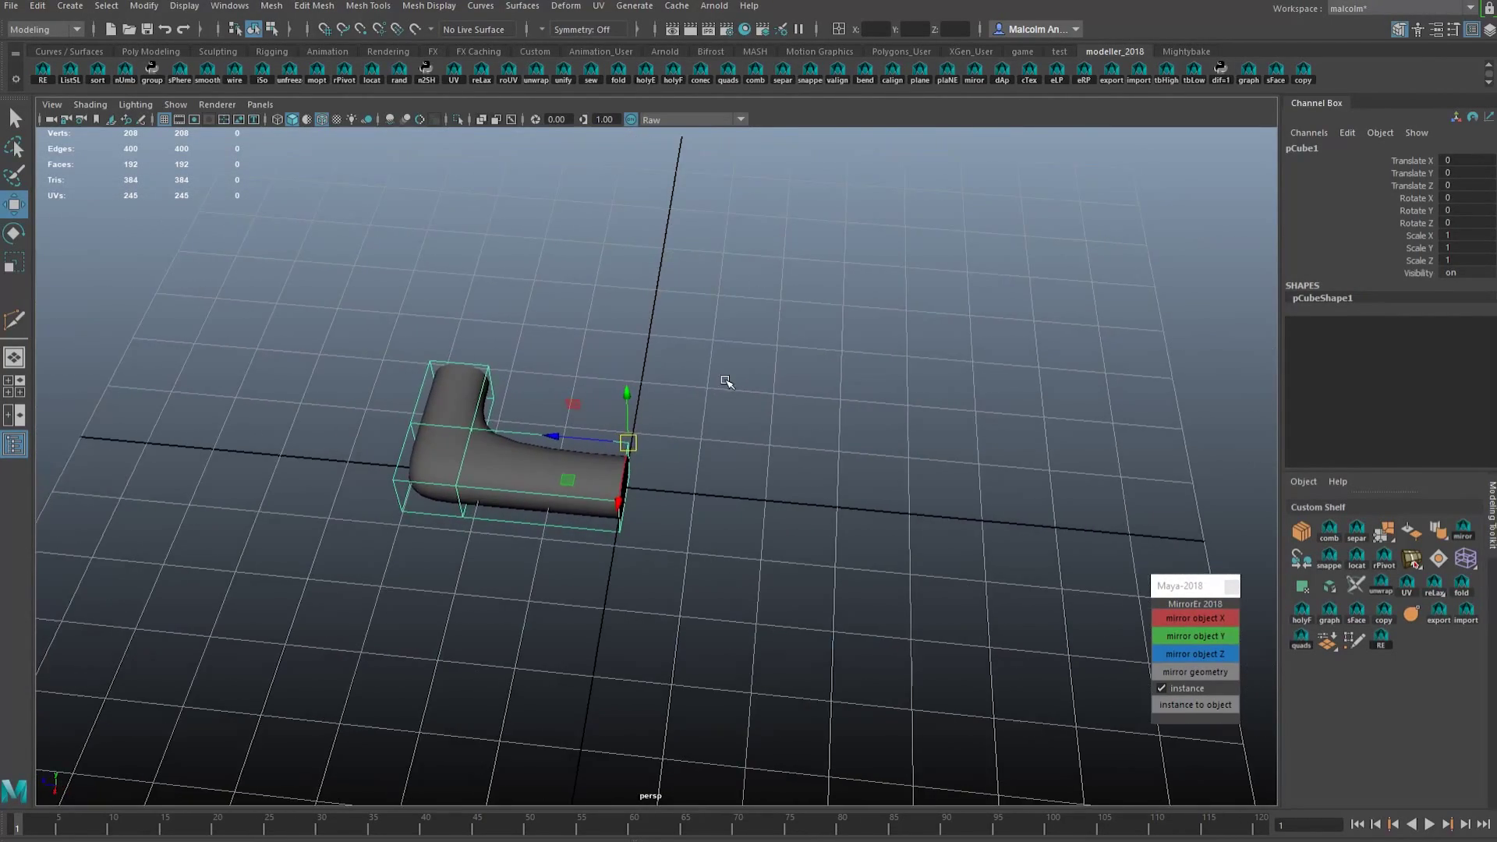
scroll(725, 381, "up", 1)
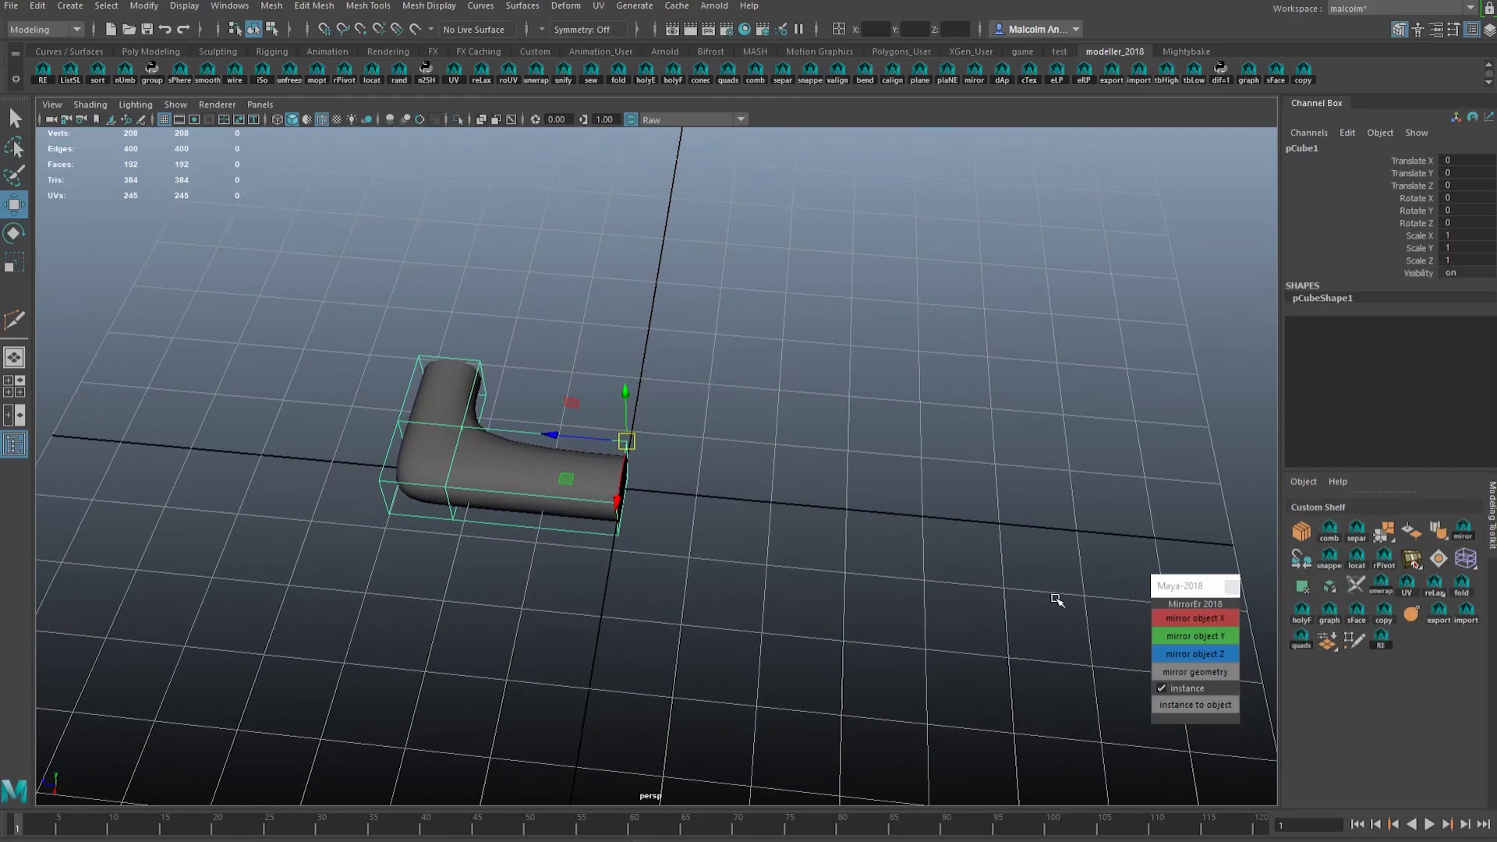
left_click(1167, 654)
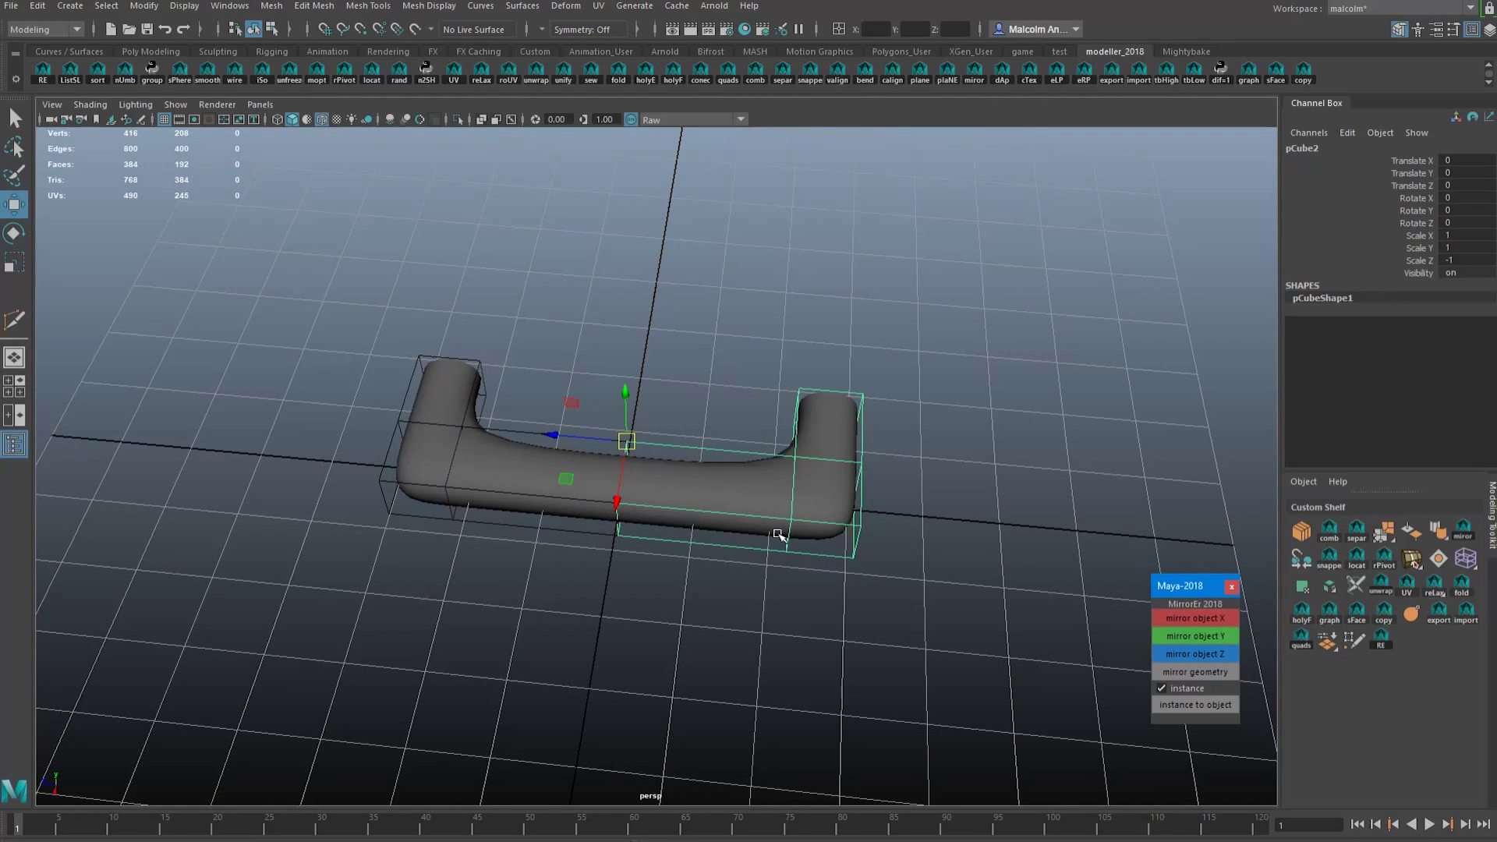
- Select both halves, snap their pivot to the open arm ends, and mirror them across X as instances into a closed ring
left_click_drag(777, 537, 694, 518, "alt")
left_click(666, 267)
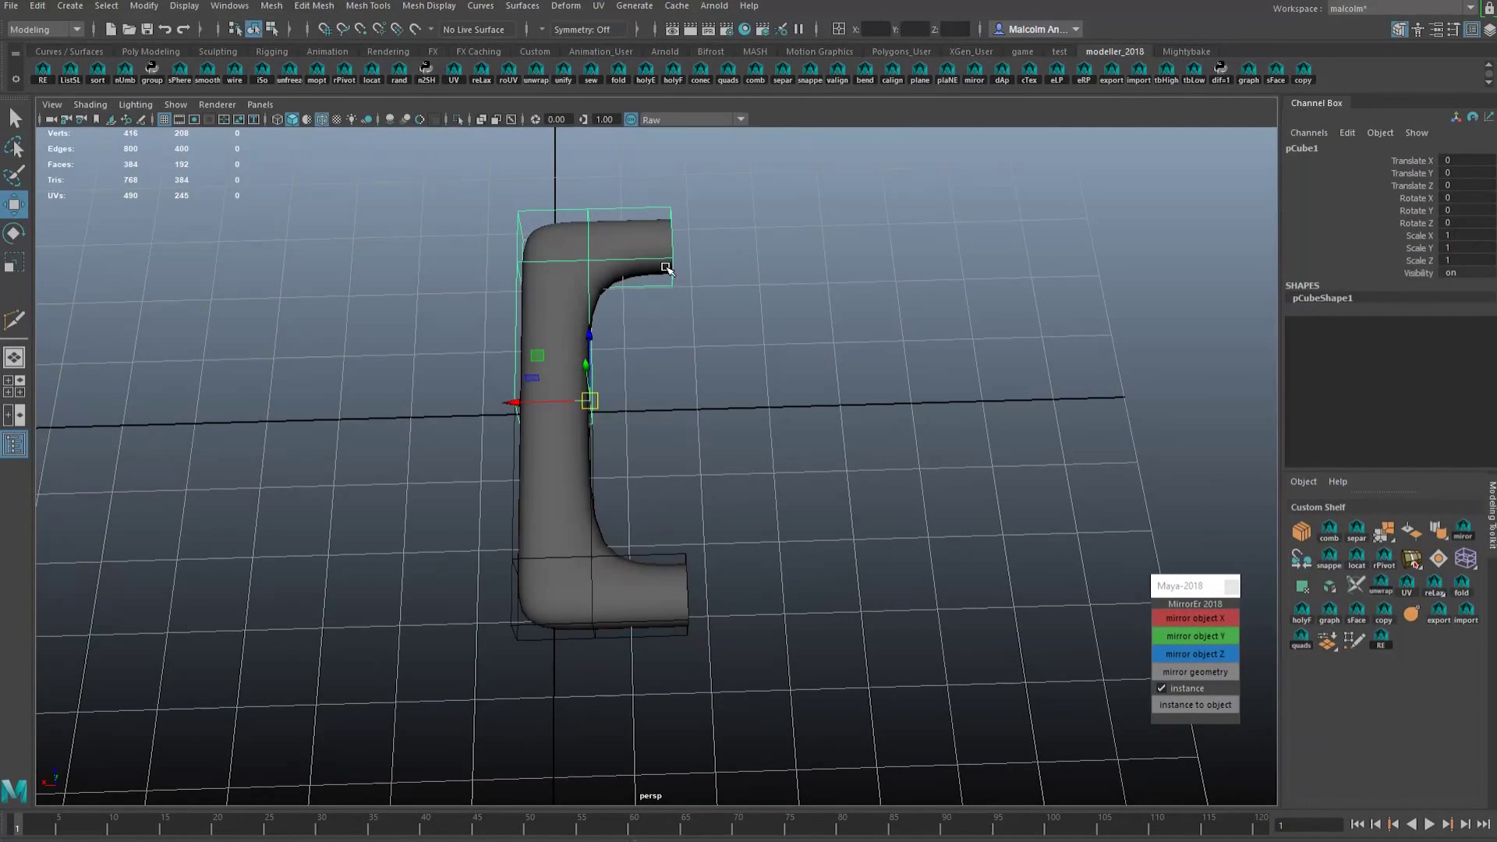
left_click(593, 457, "shift")
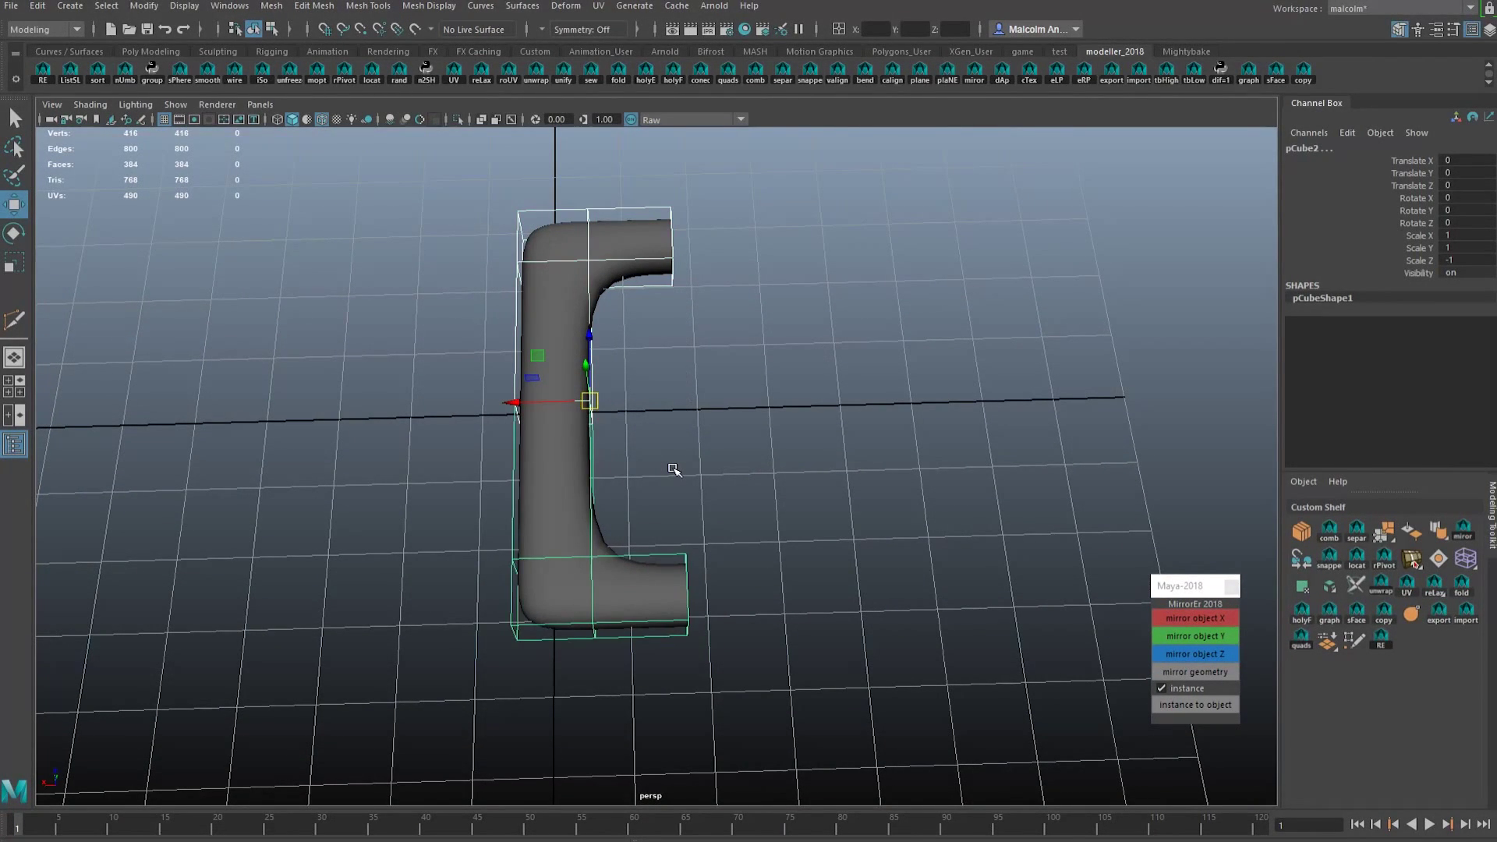
left_click_drag(695, 418, 764, 329, "alt")
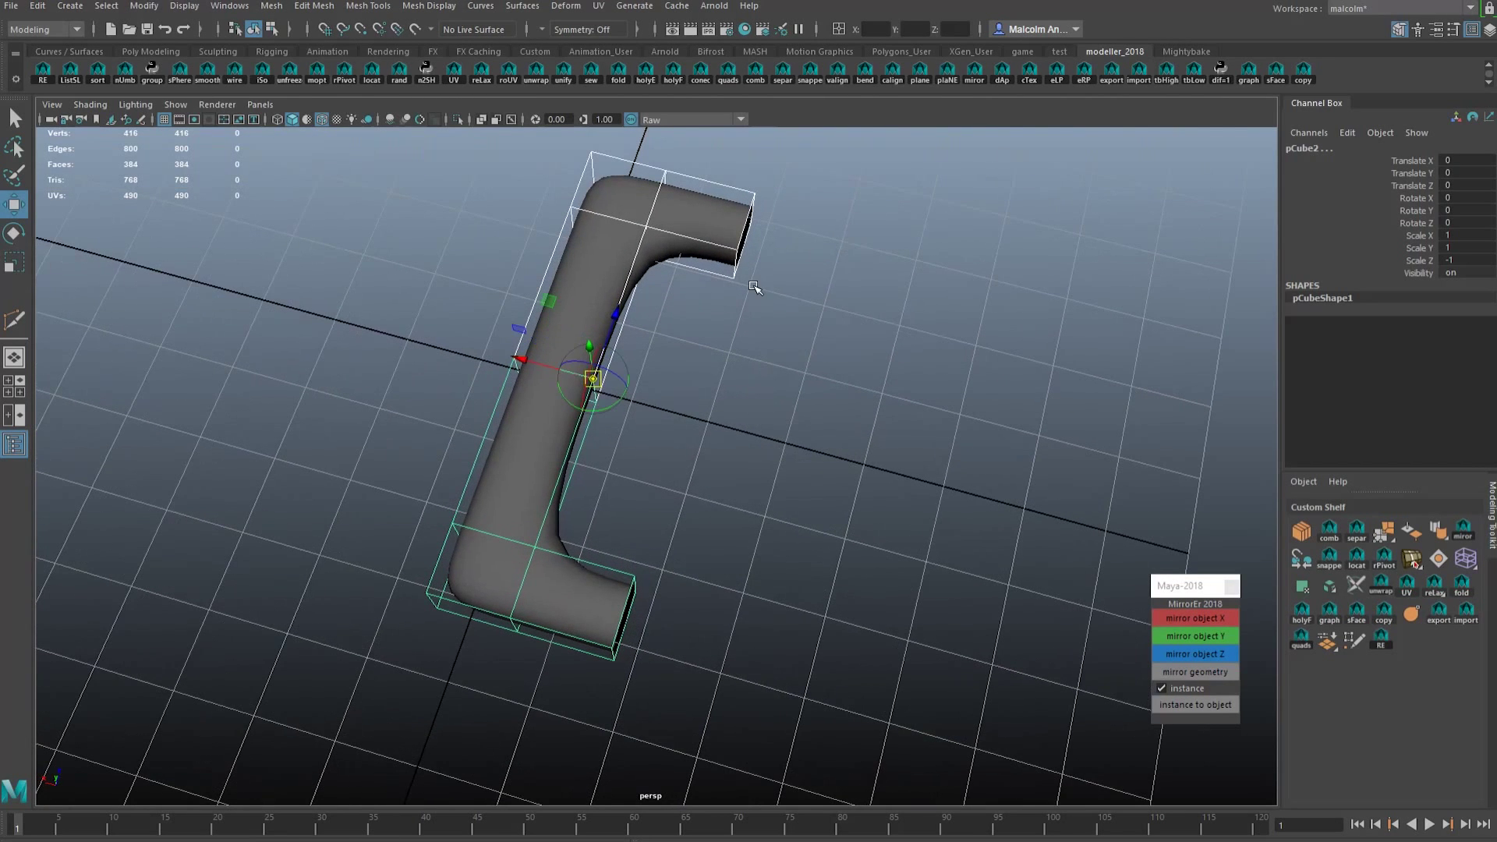
left_click(1176, 614)
left_click_drag(649, 469, 822, 454, "alt")
left_click(495, 559)
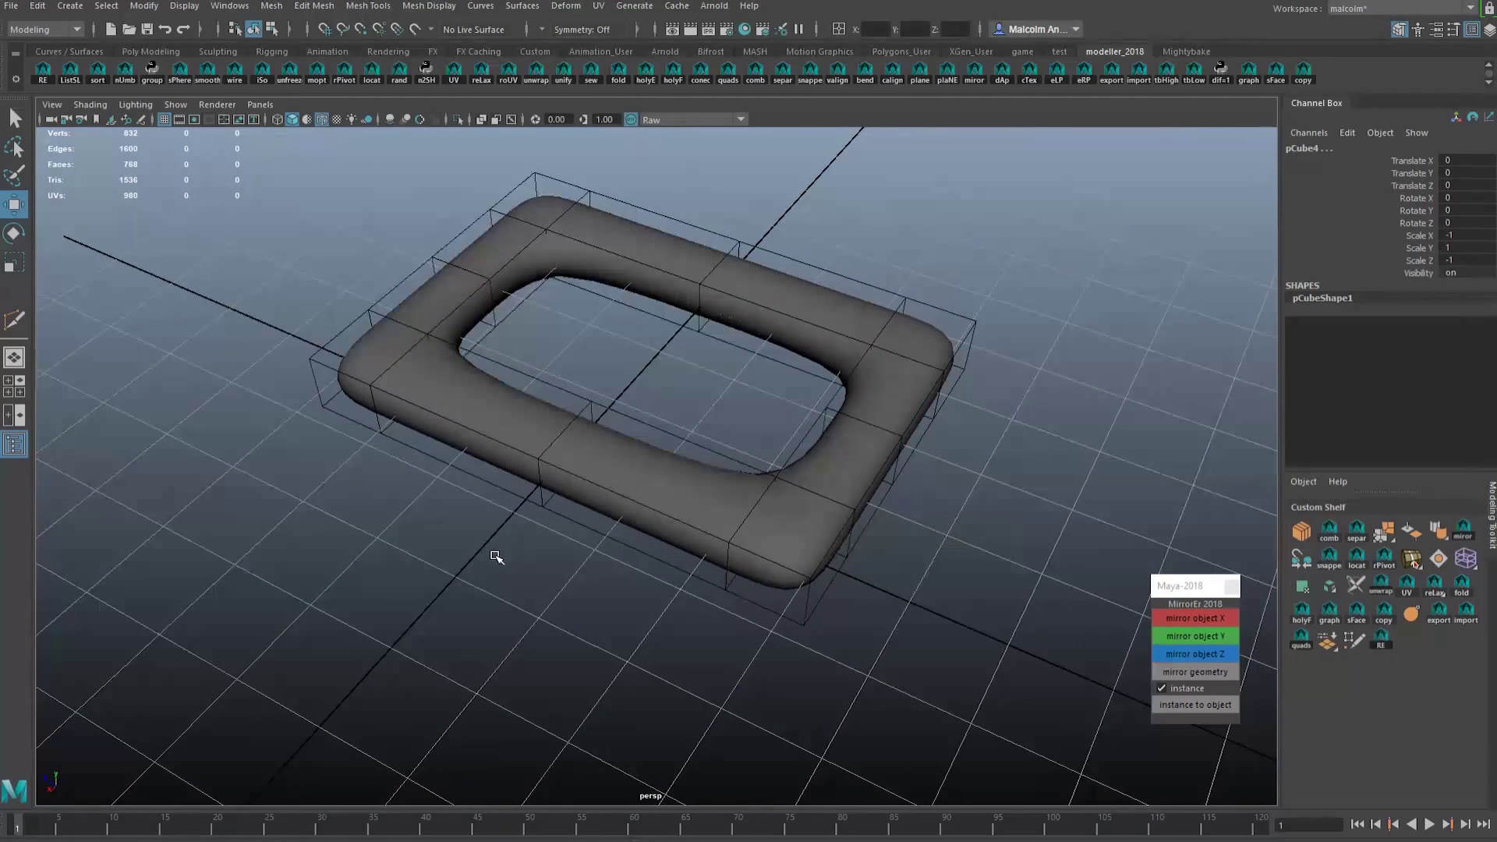
- Try moving the outer loop vertices of one front corner piece along Z, and undo the move
left_click(605, 474)
left_click_drag(521, 525, 606, 525, "alt")
right_click_drag(606, 525, 686, 495, "alt")
left_click_drag(687, 495, 712, 528, "alt")
middle_click_drag(712, 528, 645, 505, "alt")
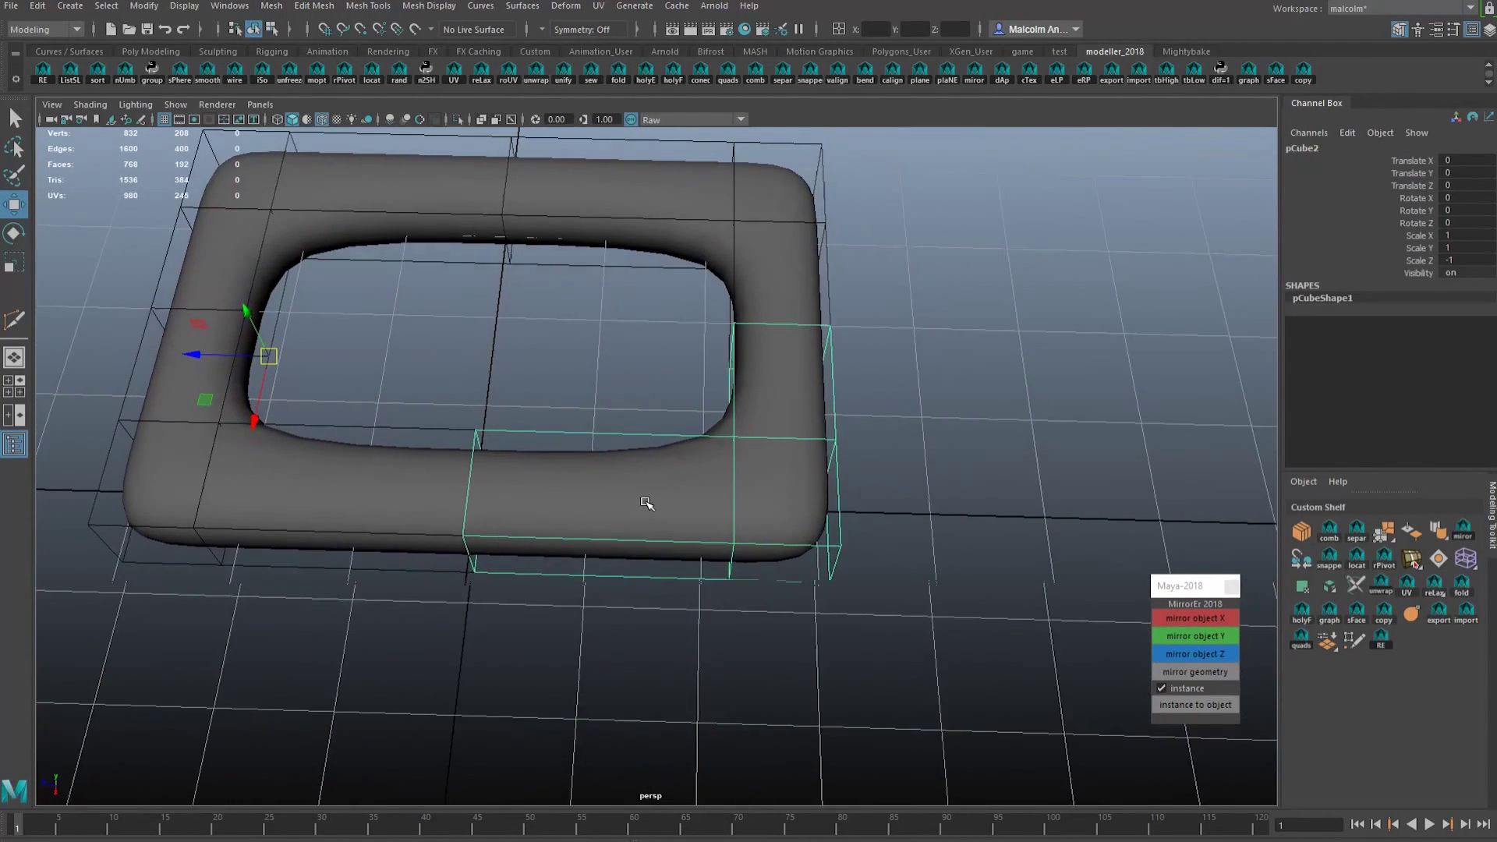
right_click_drag(657, 451, 596, 447)
left_click_drag(687, 530, 732, 618)
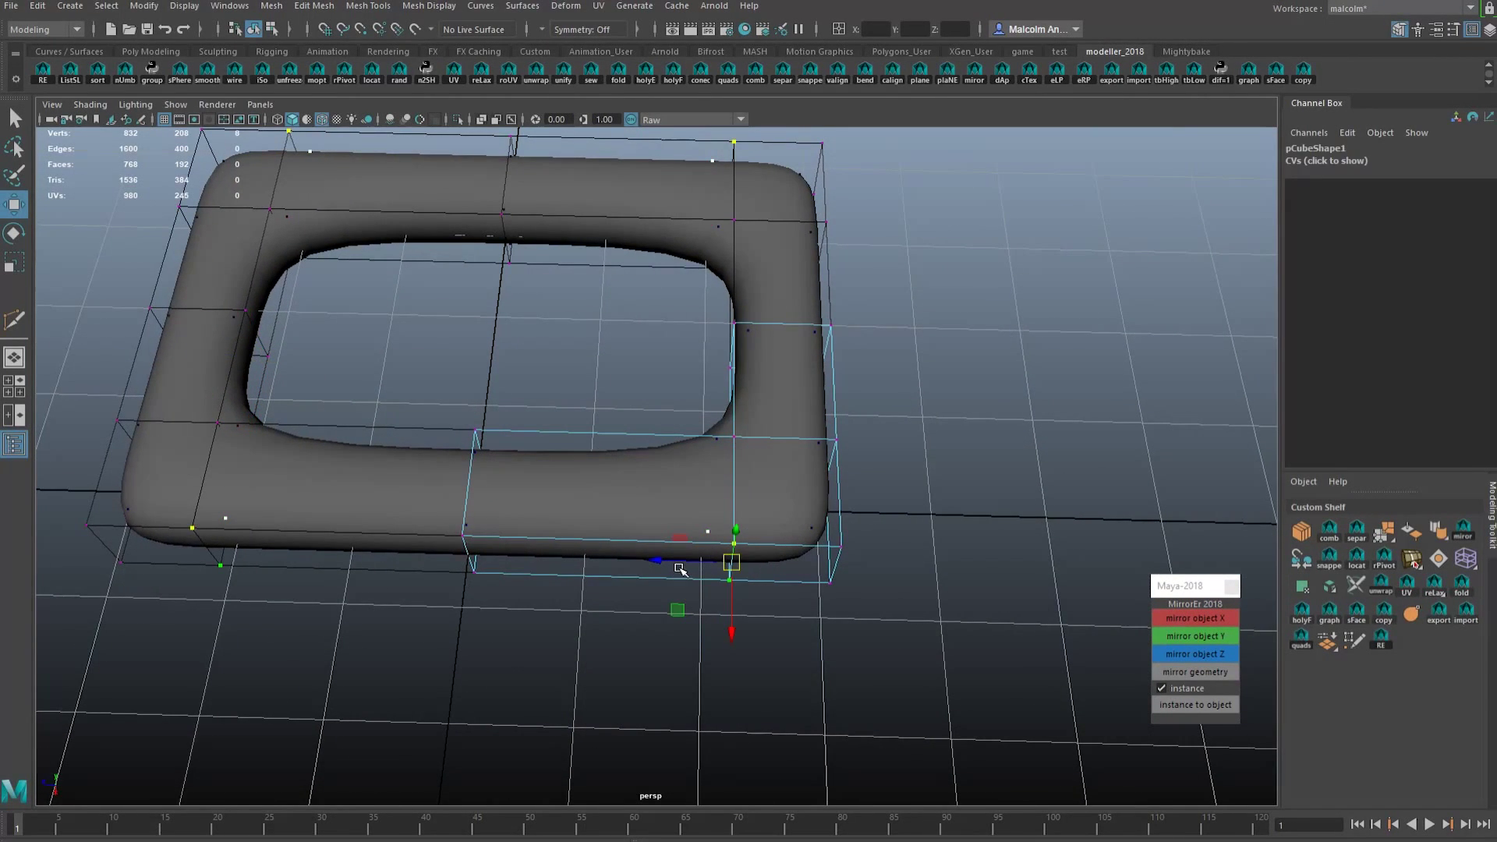
left_click_drag(675, 562, 592, 559)
key("ctrl+z")
left_click_drag(502, 421, 578, 431, "alt")
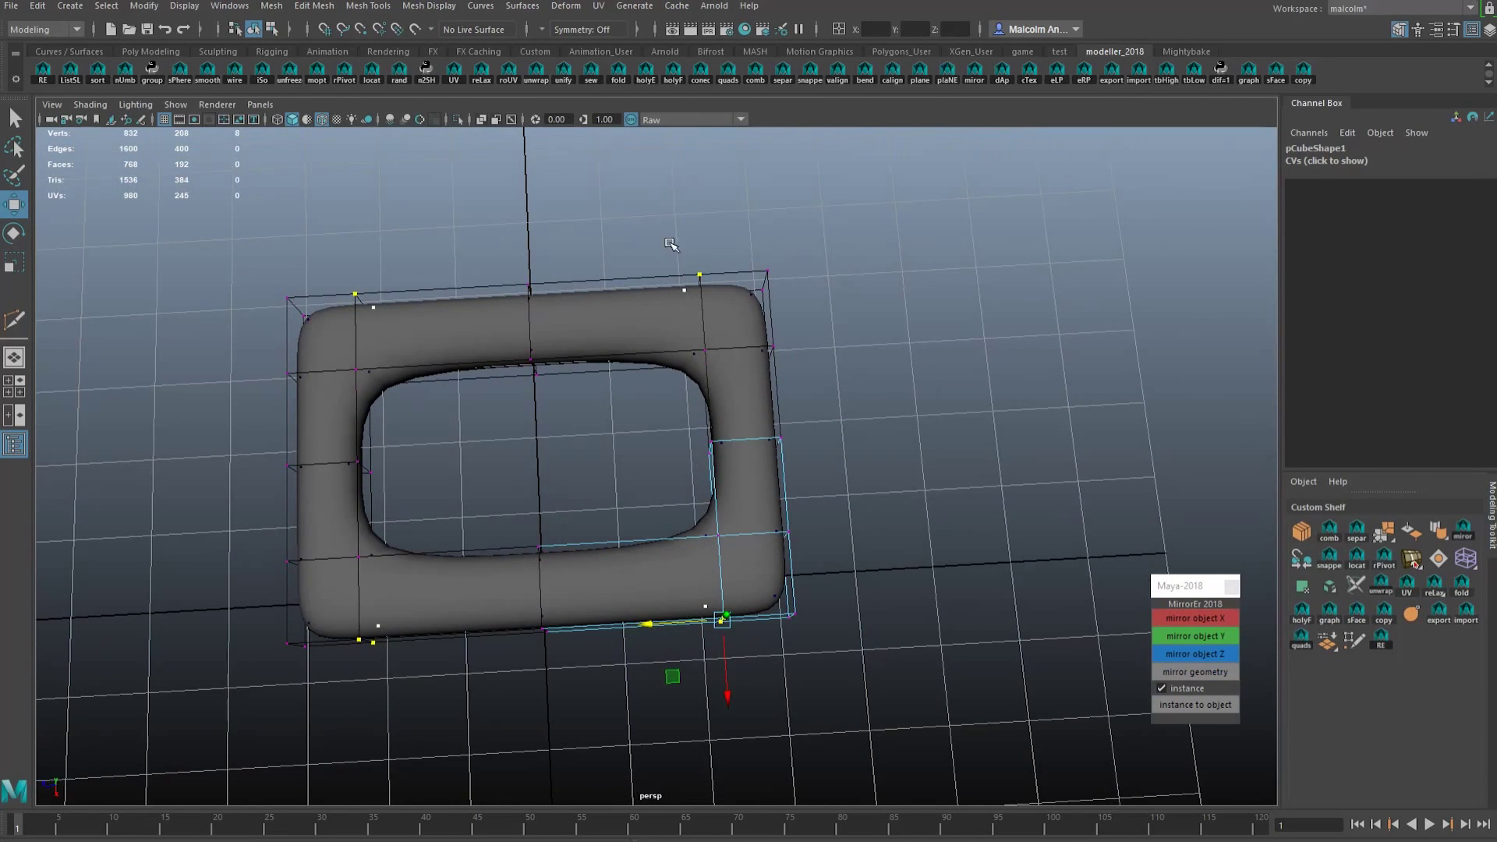
- Move the loop vertices of a rear corner piece outward along X and inward along Z, and return to object mode
key("F8")
key("r")
right_click_drag(710, 324, 658, 319)
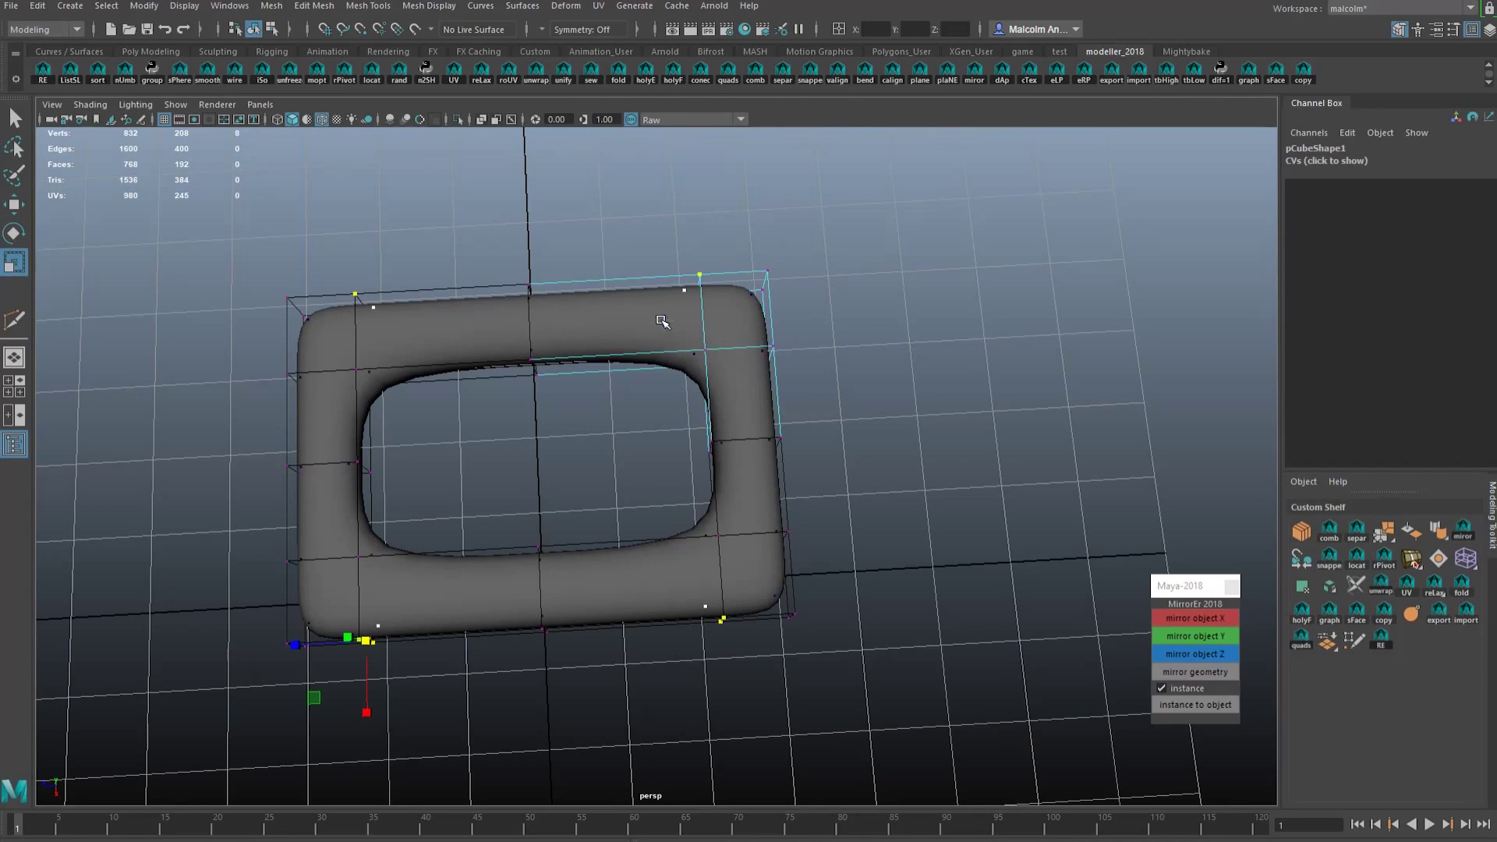
left_click_drag(637, 226, 657, 360)
key("w")
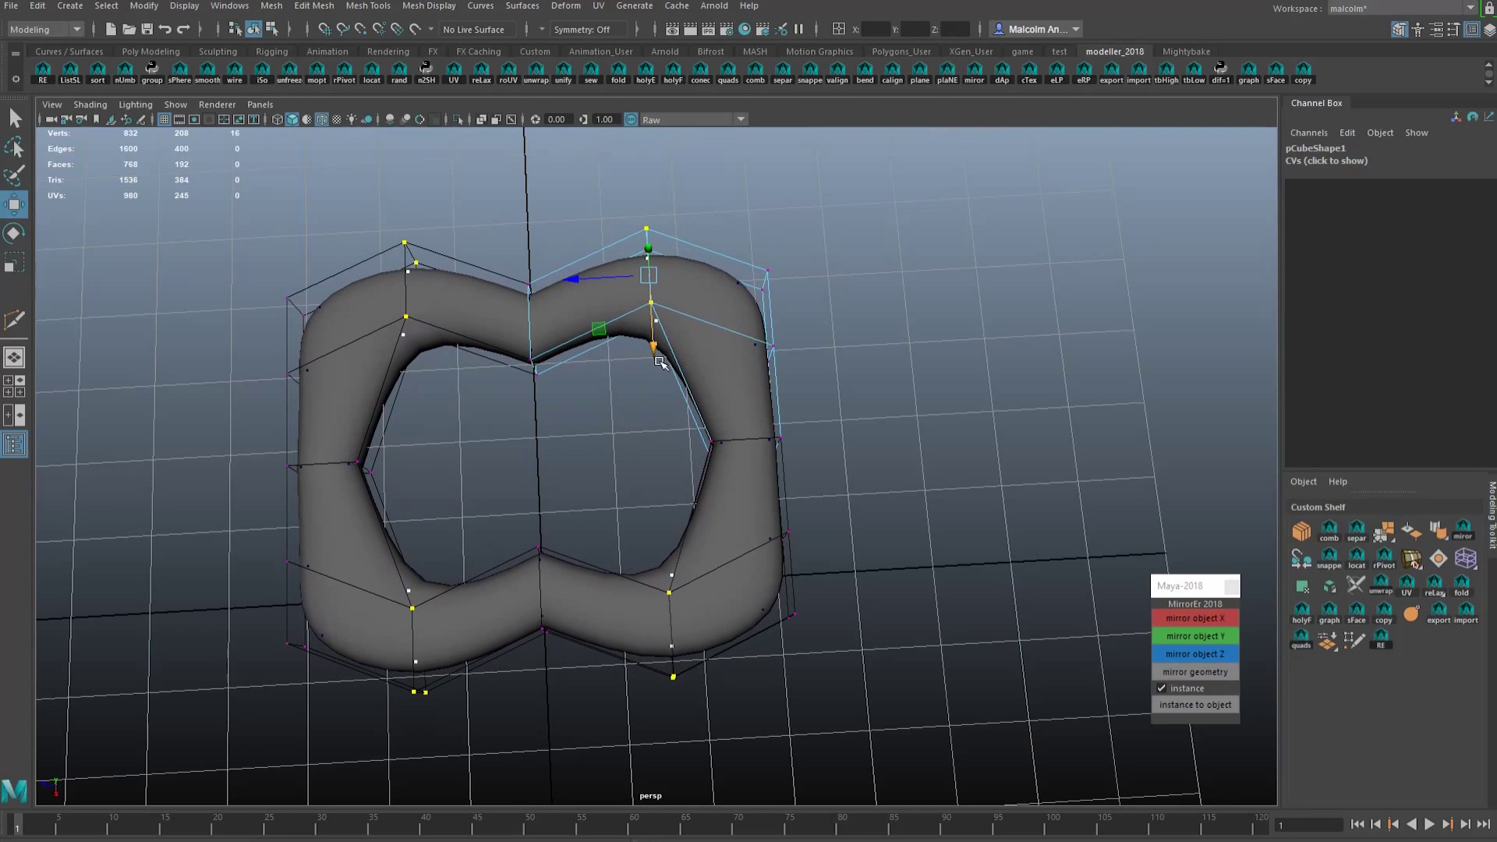
left_click_drag(522, 424, 354, 387, "alt")
right_click_drag(355, 387, 331, 388, "alt")
right_click_drag(409, 327, 484, 307)
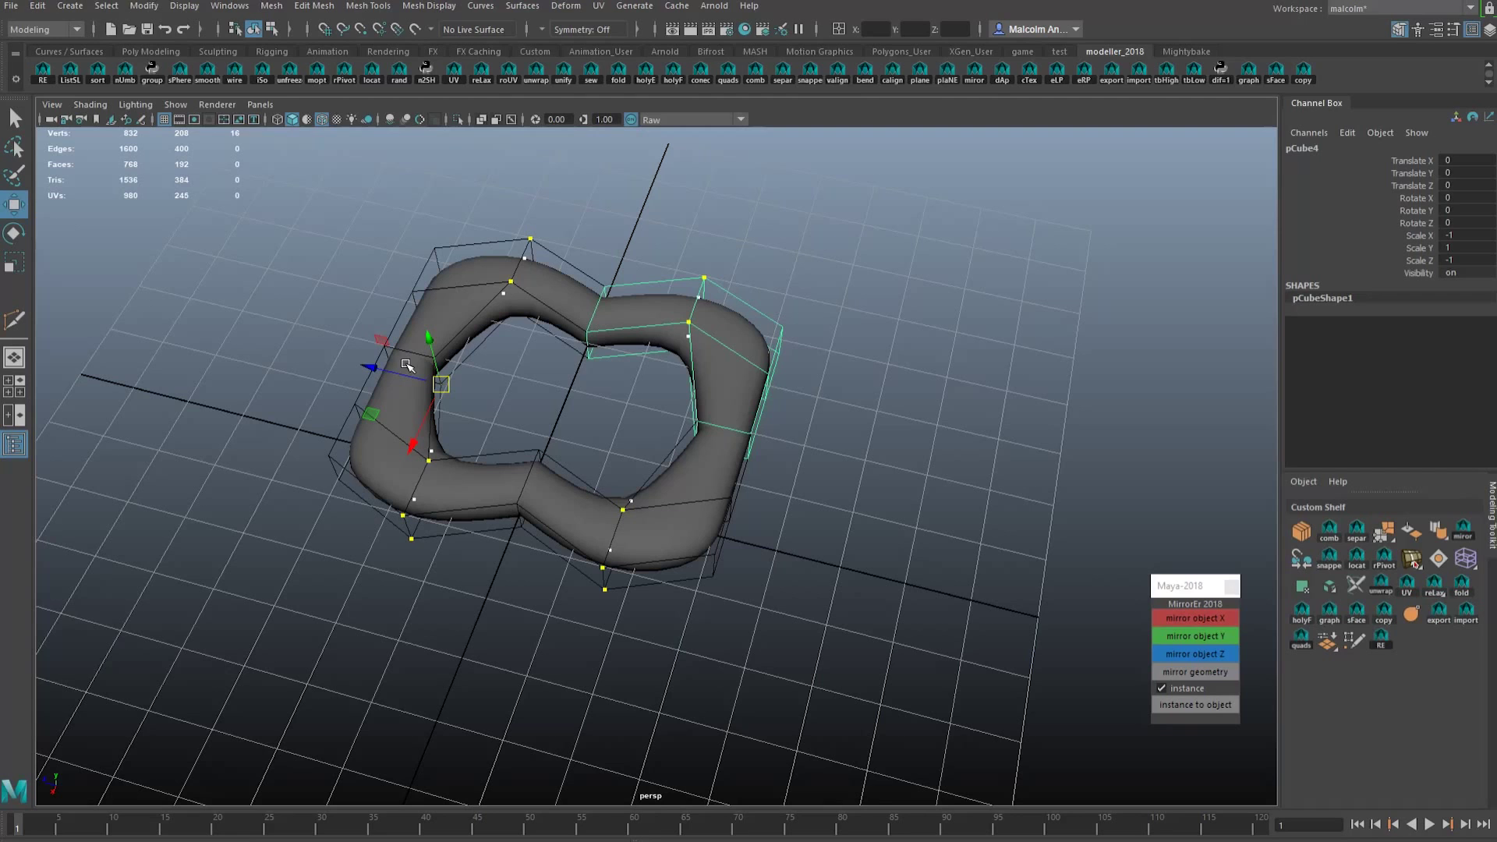
- Select the ring's front corner piece and mirror it across Y as an instance
left_click_drag(767, 441, 719, 373, "alt")
middle_click_drag(655, 416, 739, 418, "alt")
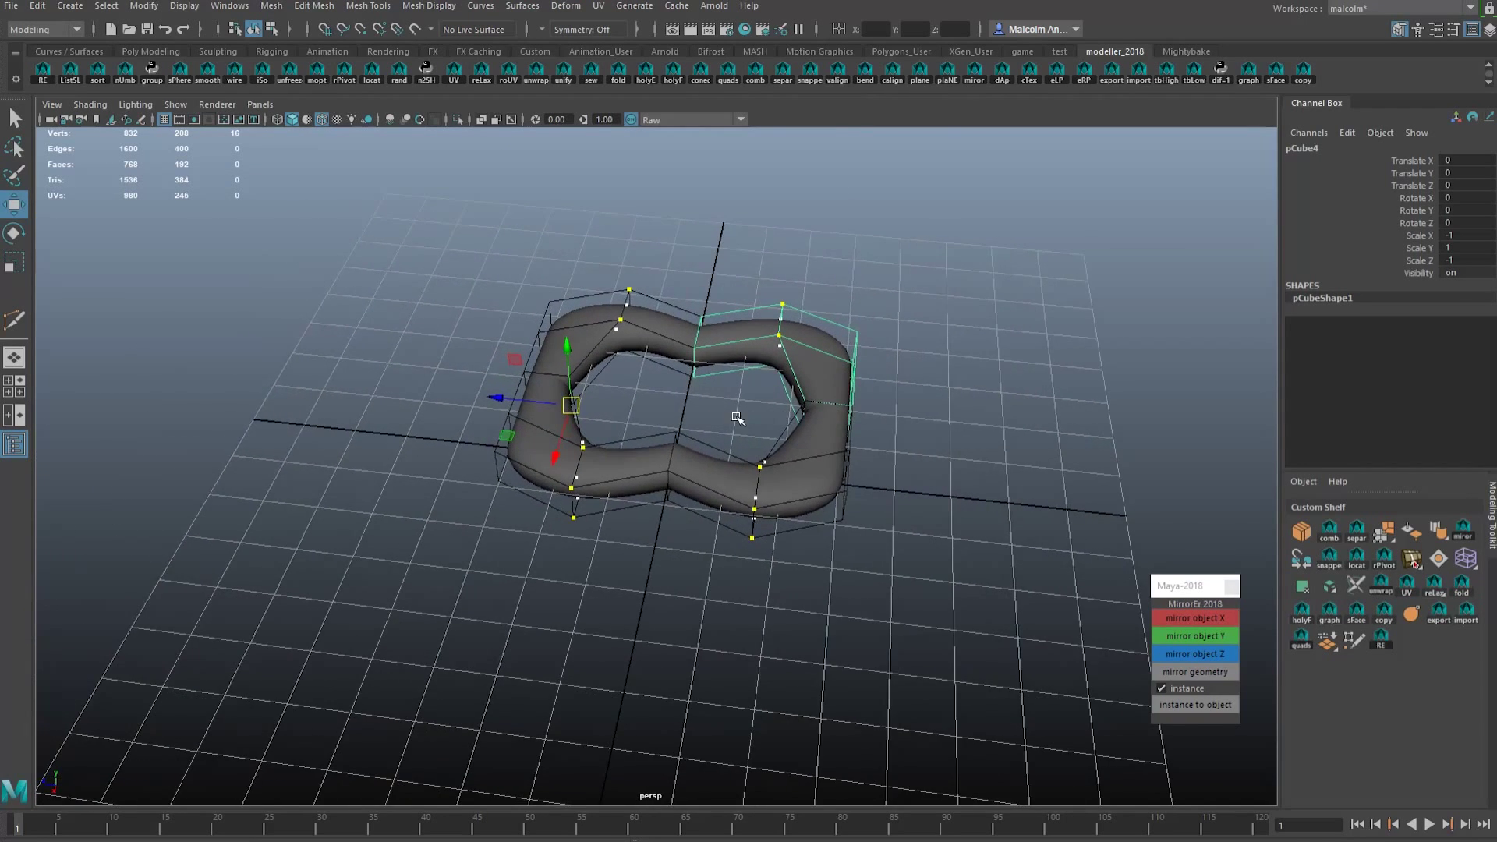
scroll(738, 418, "up", 3)
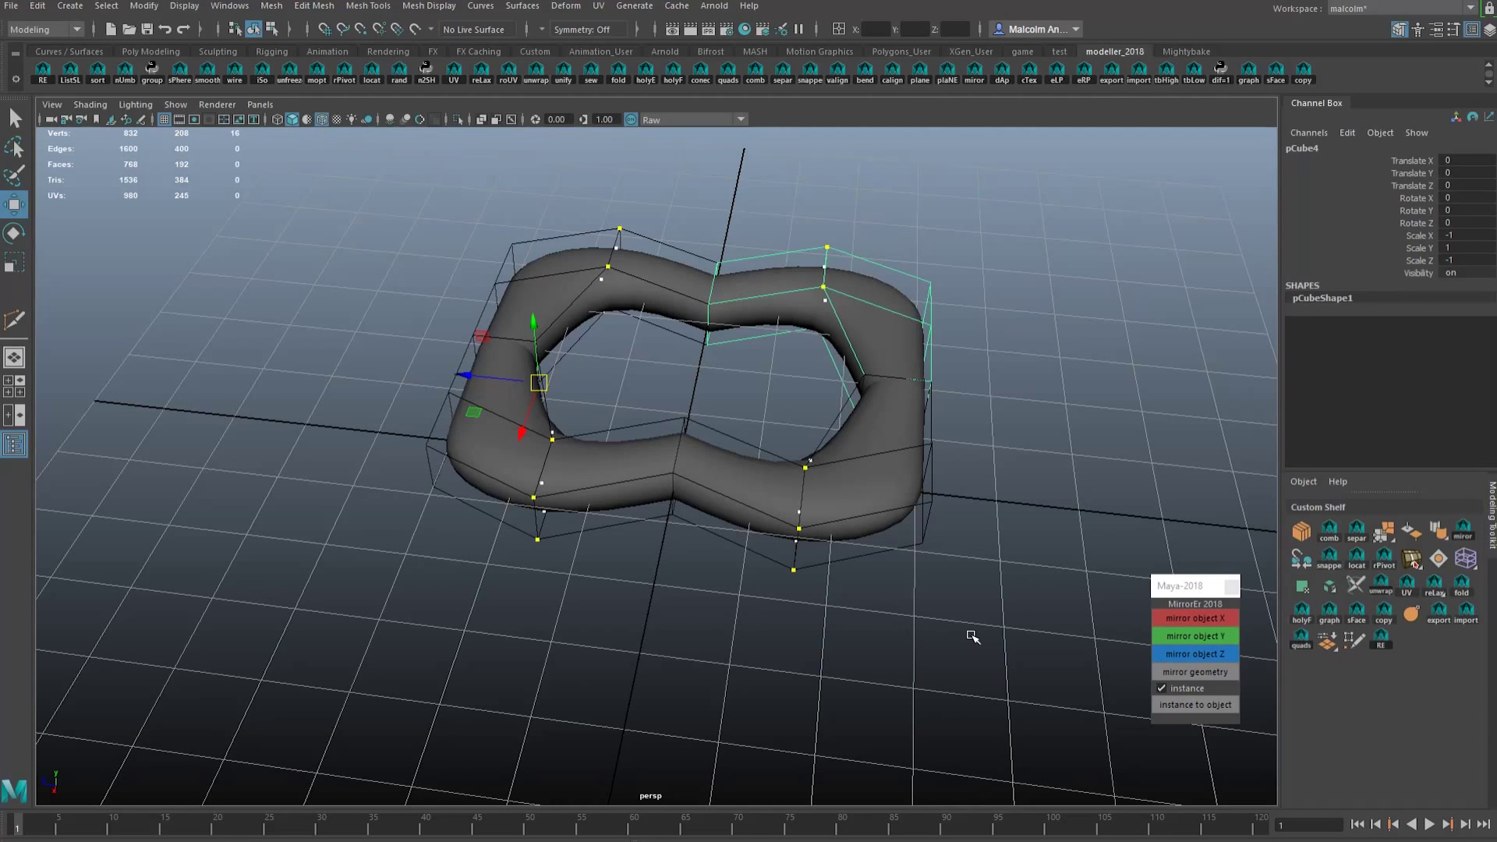
left_click(921, 518)
left_click_drag(896, 517, 809, 456, "alt")
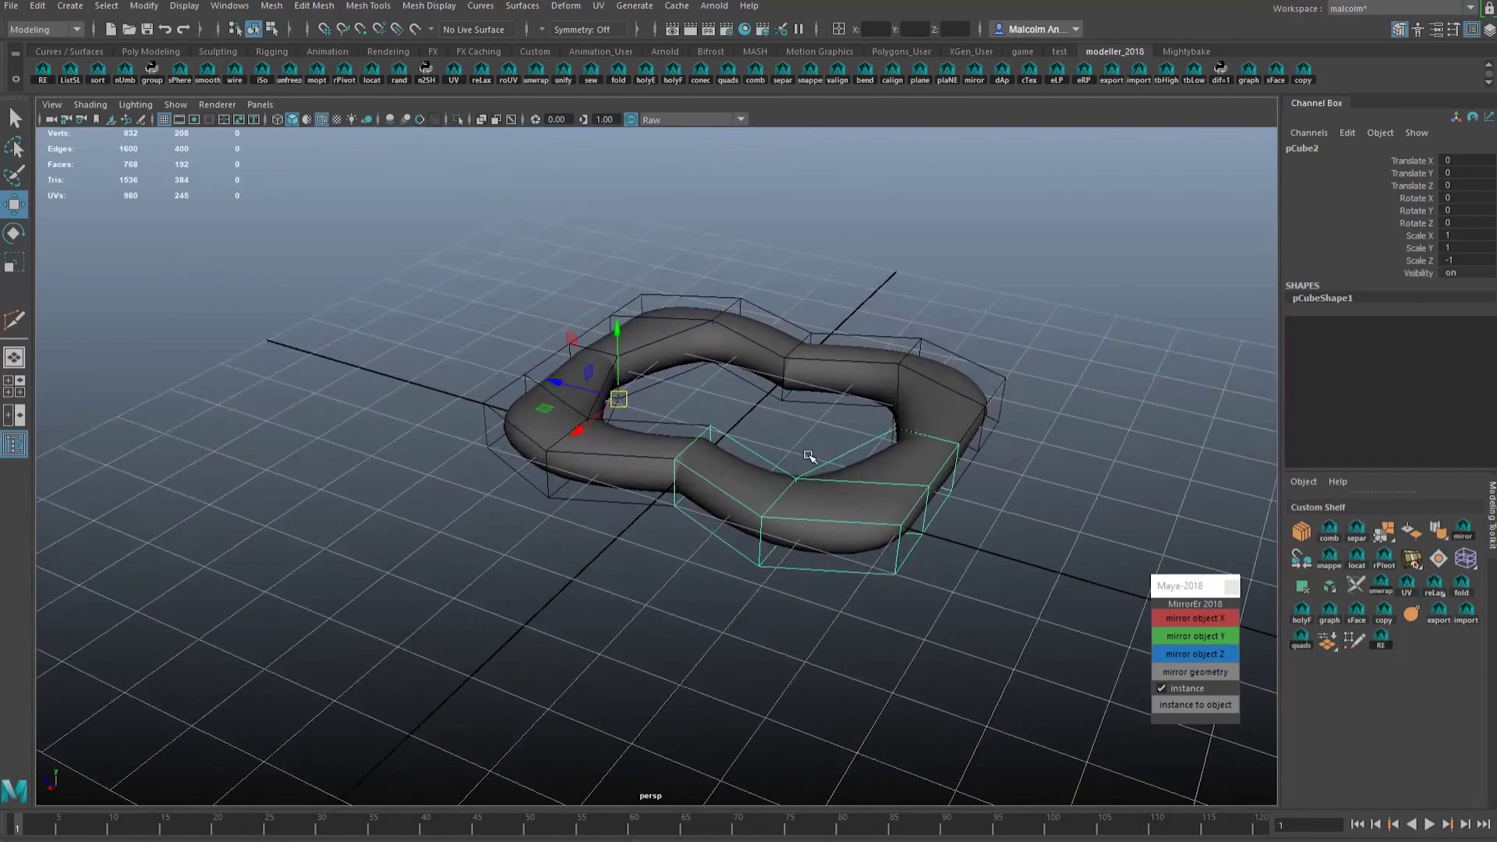
left_click(1185, 636)
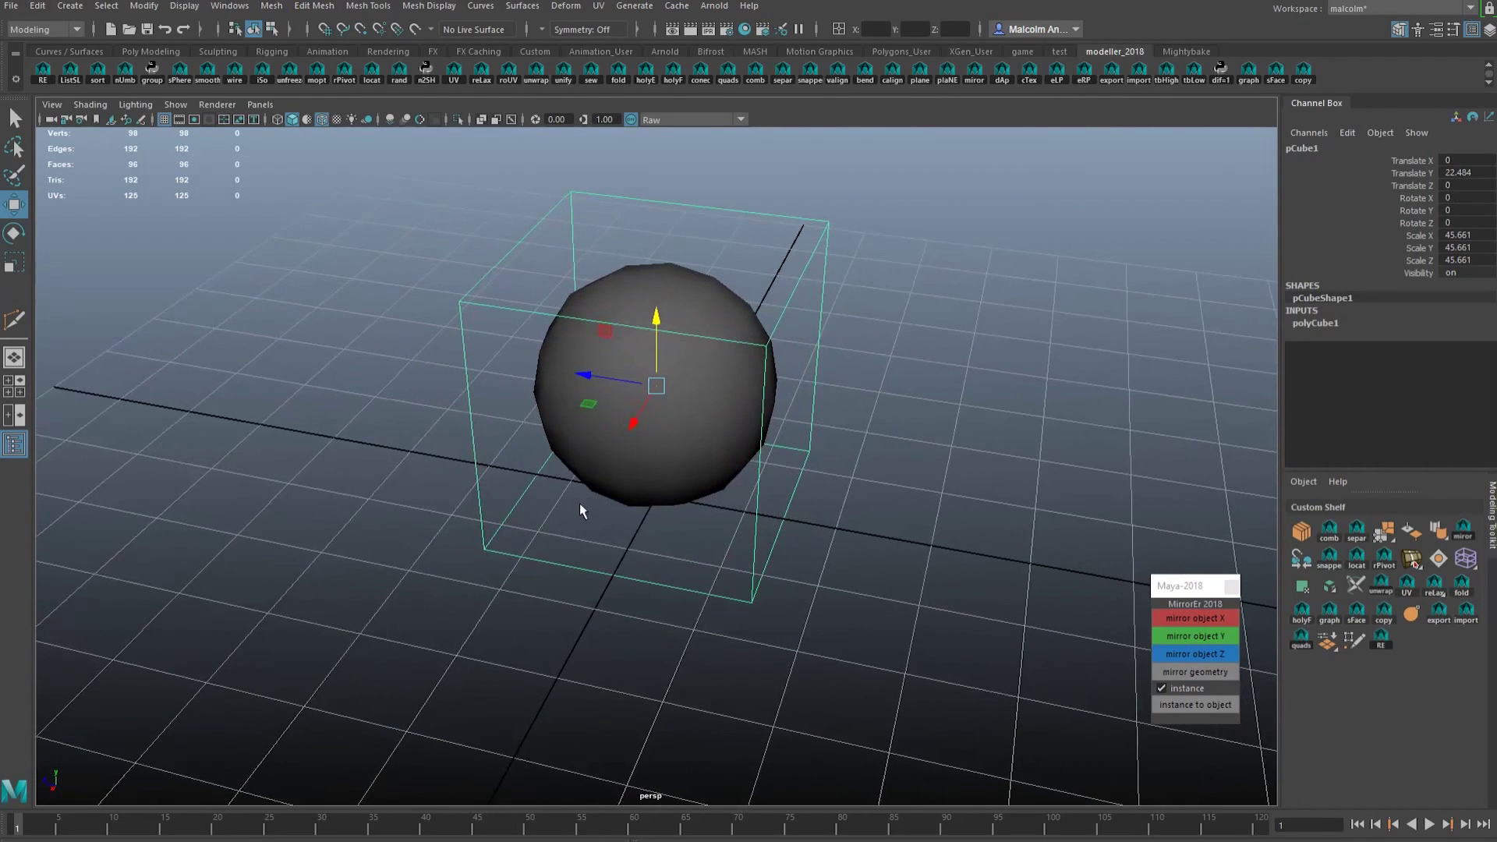
- Delete one side face of the smooth-previewed cube
key("q")
left_click_drag(585, 507, 625, 434, "alt")
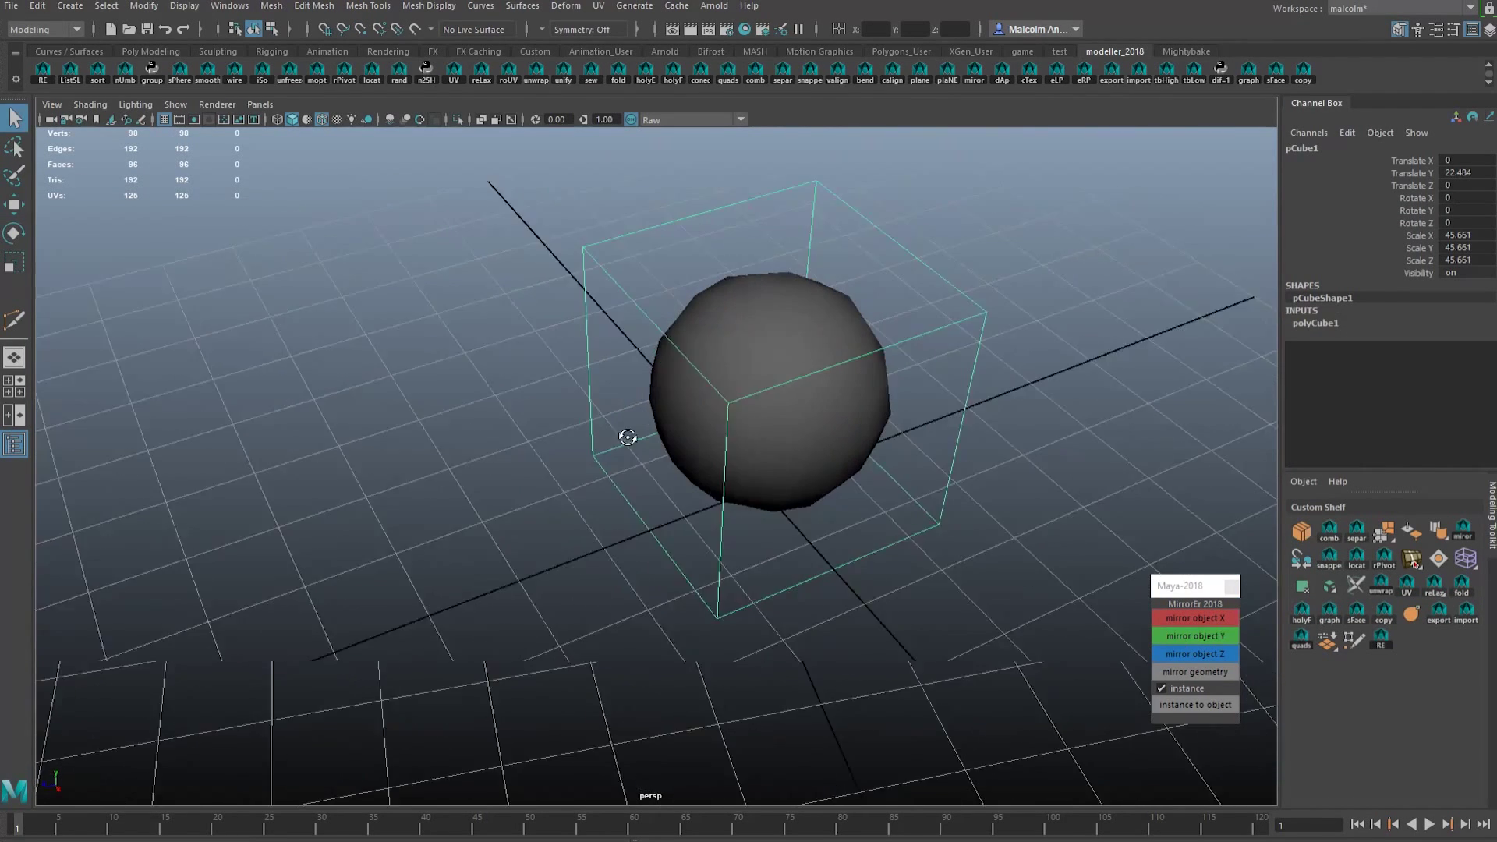
scroll(655, 413, "up", 3)
right_click(678, 392)
right_click_drag(679, 394, 678, 435)
left_click(672, 444)
key("Delete")
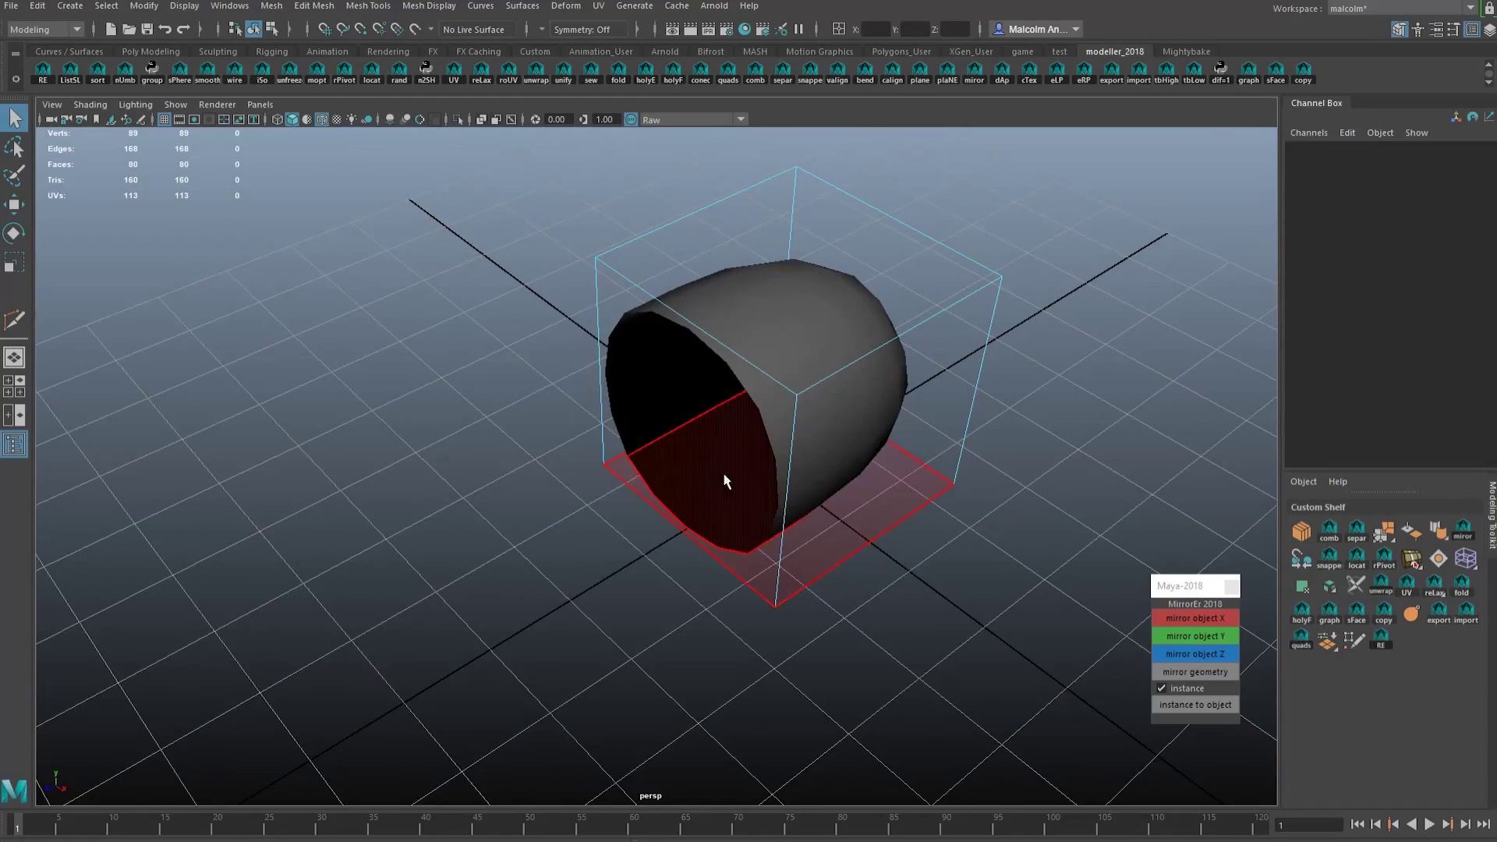
- Insert a centred edge loop around the open cube and delete its construction history
left_click_drag(725, 481, 569, 446, "alt")
left_click(636, 289)
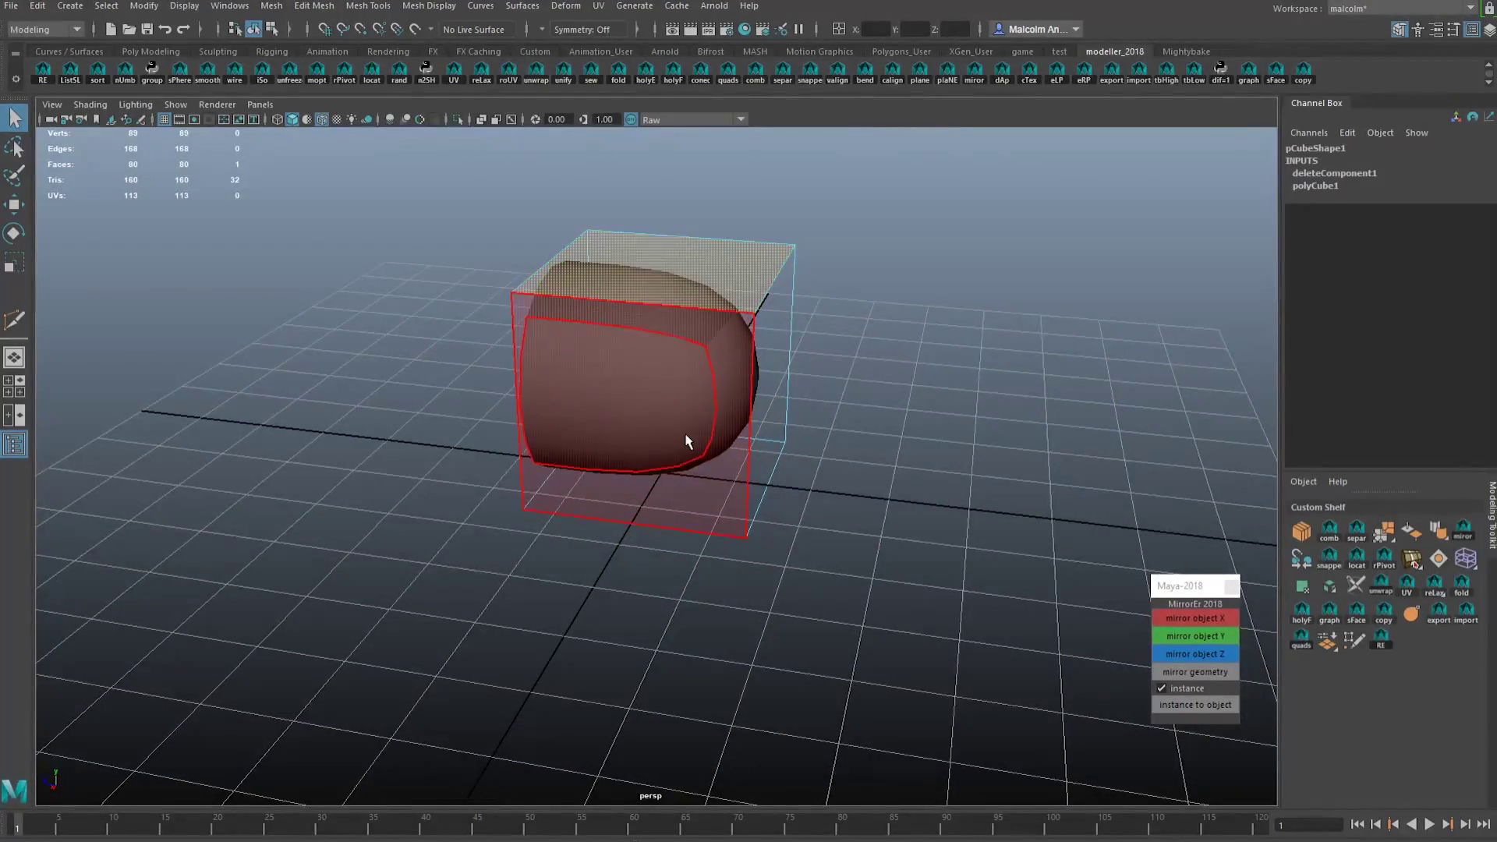
mouse_move(684, 434)
left_mouse_down("alt")
mouse_move(624, 442)
mouse_move(695, 437)
mouse_move(627, 371)
mouse_move(658, 428)
mouse_move(691, 419)
left_mouse_up("alt")
right_click(628, 372)
left_click(666, 349)
key("w")
left_click_drag(811, 473, 638, 400, "alt")
right_click(637, 400, "shift")
mouse_move(637, 400)
right_mouse_down("shift")
mouse_move(582, 396)
mouse_move(616, 411)
right_mouse_up("shift")
middle_click(581, 398, "ctrl")
key("w")
key("alt+shift+d")
- Delete the half of the open cube on one side of the new edge loop
left_click_drag(686, 429, 652, 433, "alt")
left_click_drag(603, 299, 731, 676)
key("Delete")
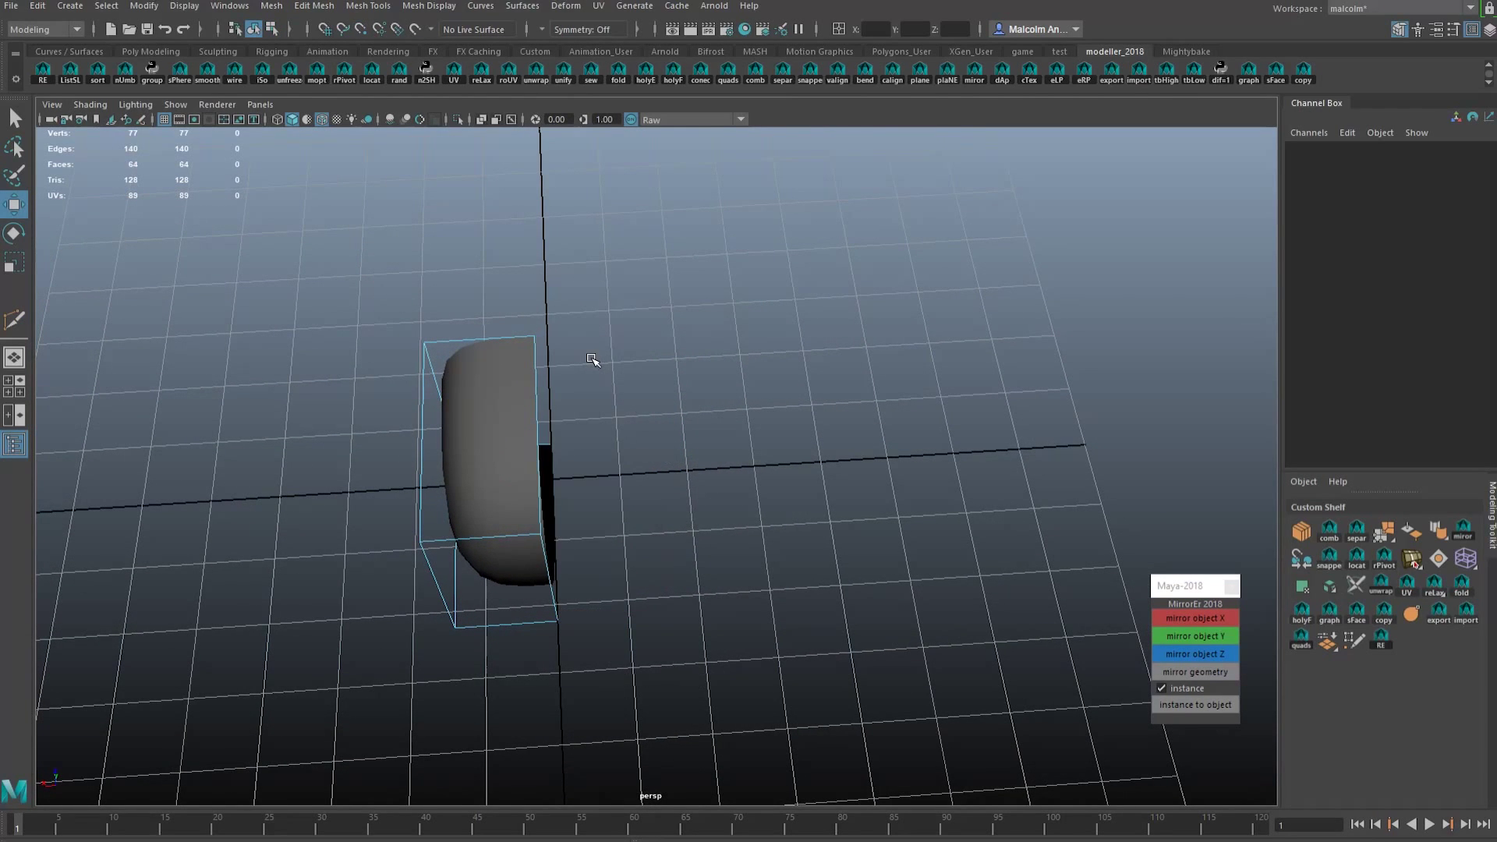
- Snap the remaining half's pivot to its open corner and mirror it as instances across Z and X
key("F8")
middle_click_drag(561, 343, 569, 336)
left_click_drag(569, 335, 811, 453, "alt")
left_click(1176, 653)
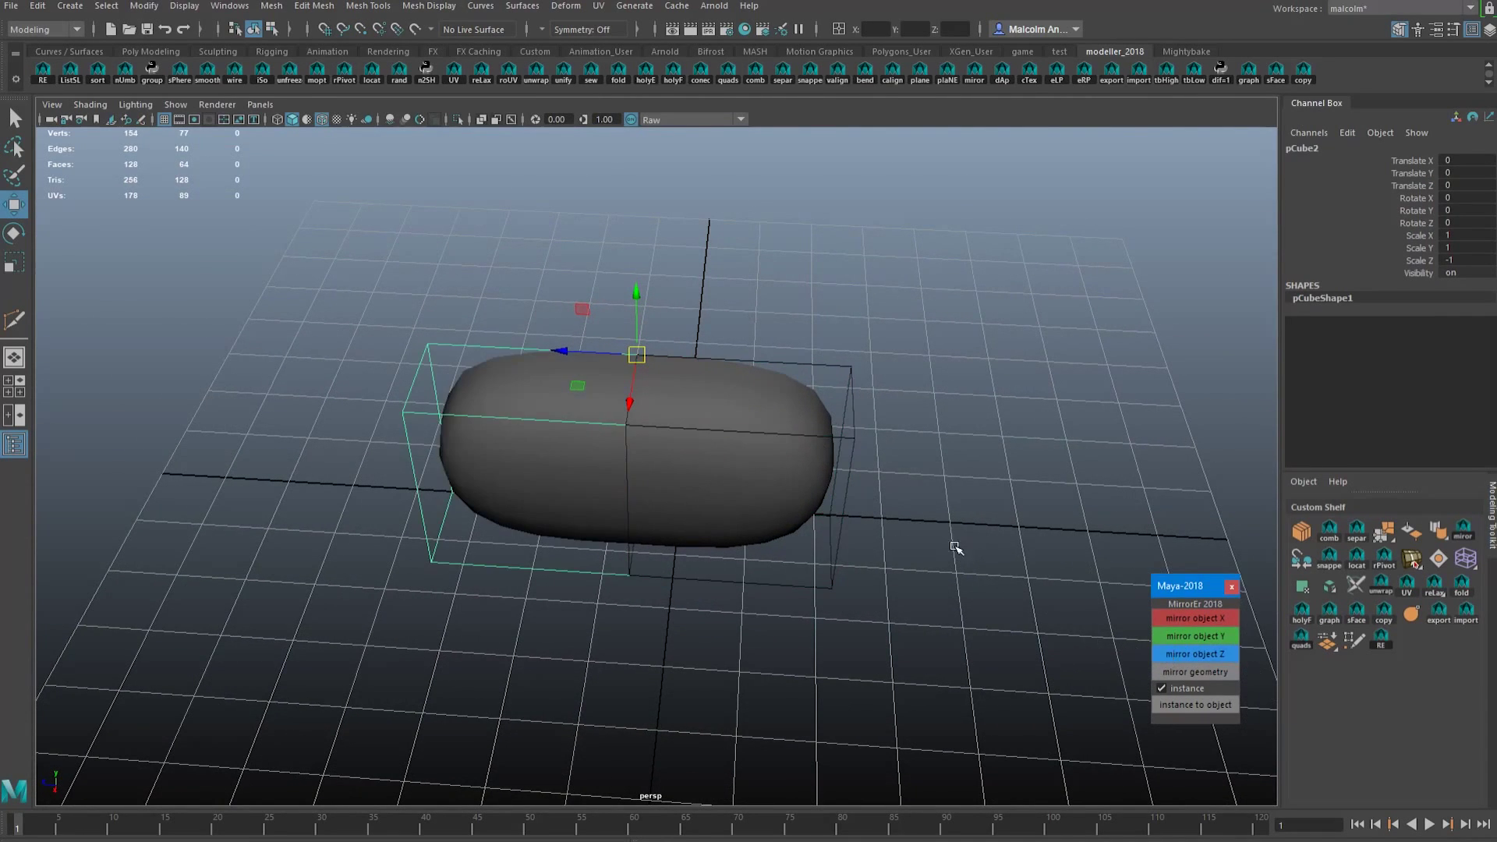
left_click_drag(952, 544, 645, 510, "alt")
left_click(1173, 620)
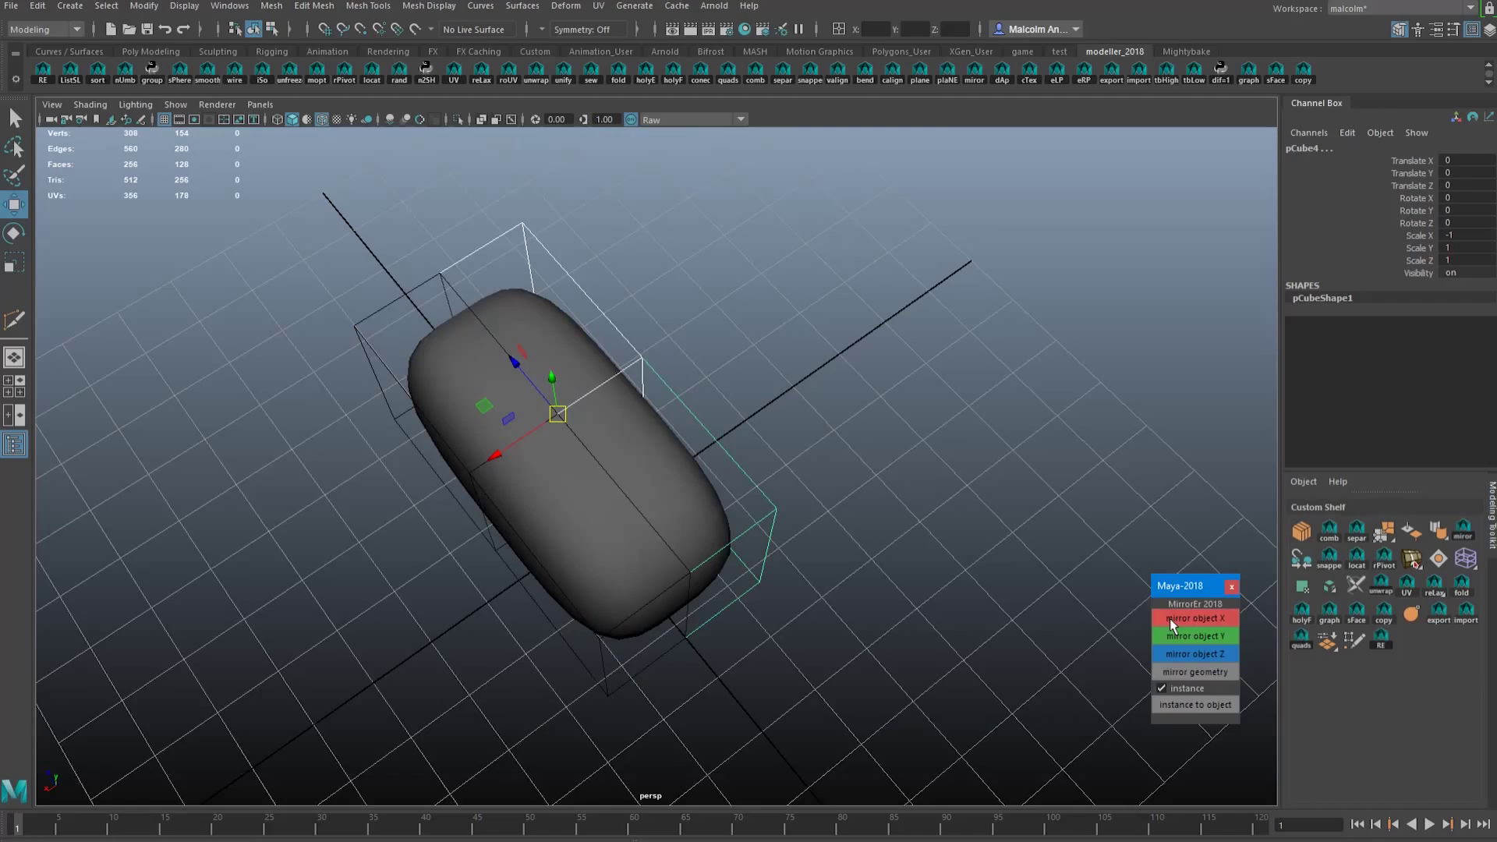
- Shorten the mirrored smooth shape by moving the vertices at its far end inward along its length
left_click_drag(873, 569, 815, 435, "alt")
right_click_drag(816, 434, 811, 490)
left_click_drag(776, 320, 983, 660)
left_click_drag(812, 575, 630, 511, "alt")
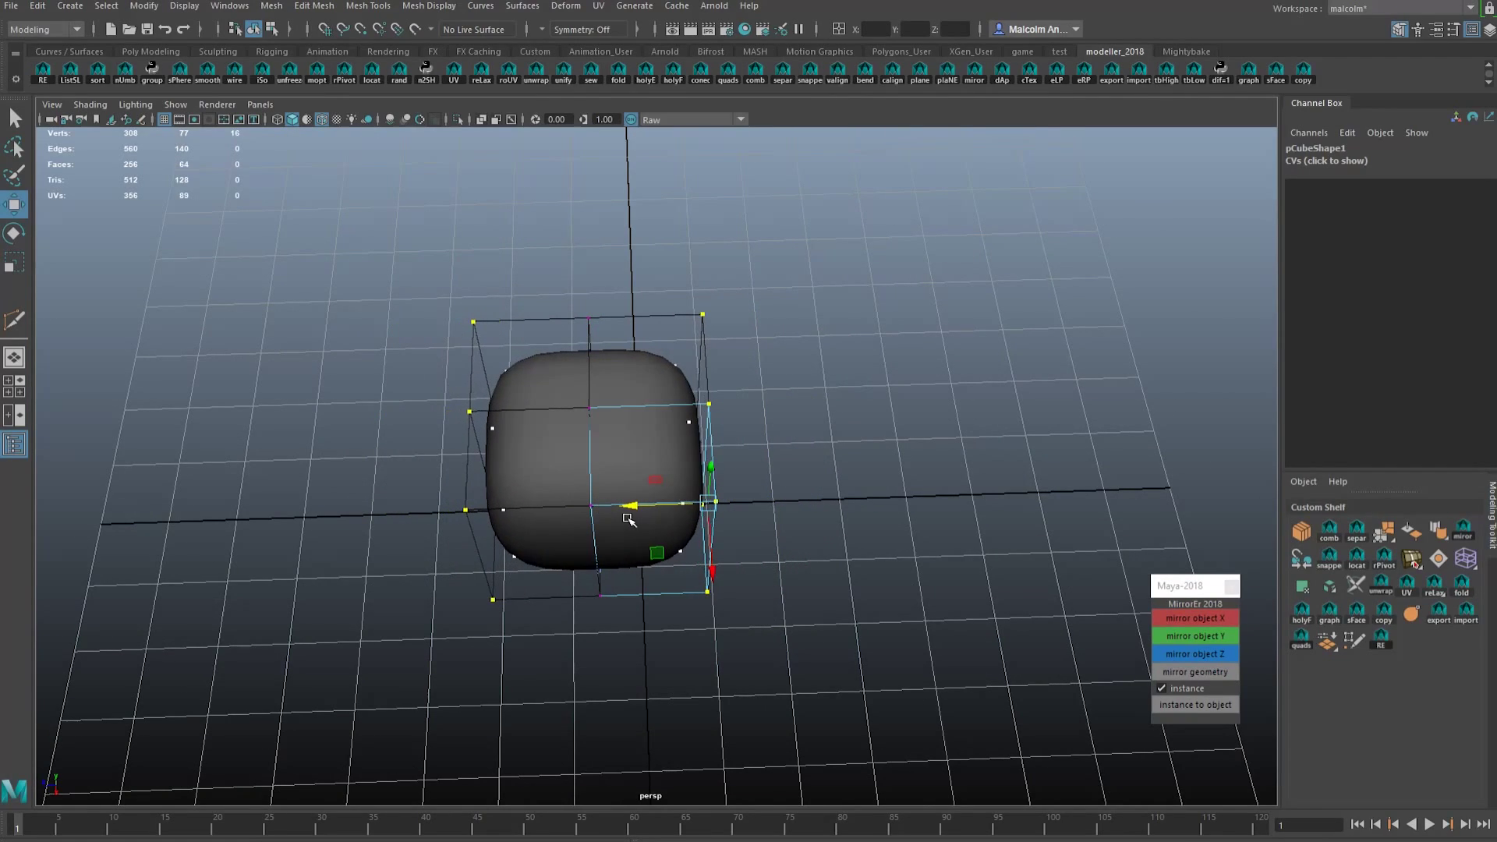
mouse_move(667, 603)
left_mouse_down("alt")
mouse_move(543, 596)
mouse_move(678, 535)
mouse_move(645, 528)
mouse_move(662, 586)
left_mouse_up("alt")
- Select the top vertices of the mirrored shape and raise them to make it taller
left_click_drag(541, 284, 947, 373)
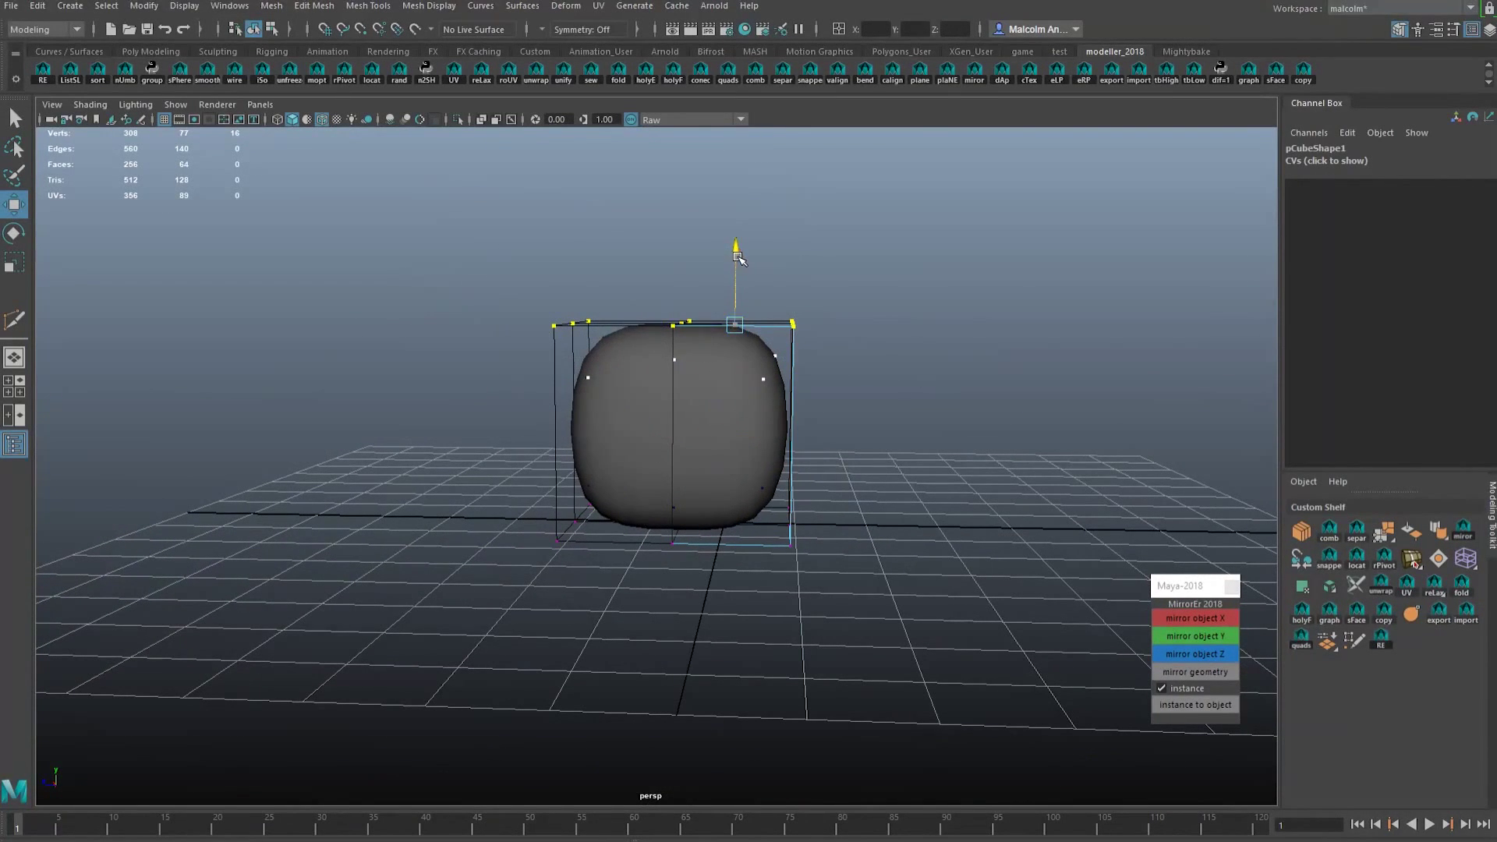
left_click_drag(741, 248, 749, 176)
left_click_drag(842, 326, 848, 365, "alt")
- Insert an edge loop close to each side of the editable piece's vertical corner edge
key("F8")
right_click_drag(1011, 343, 924, 341, "shift")
left_click(677, 440)
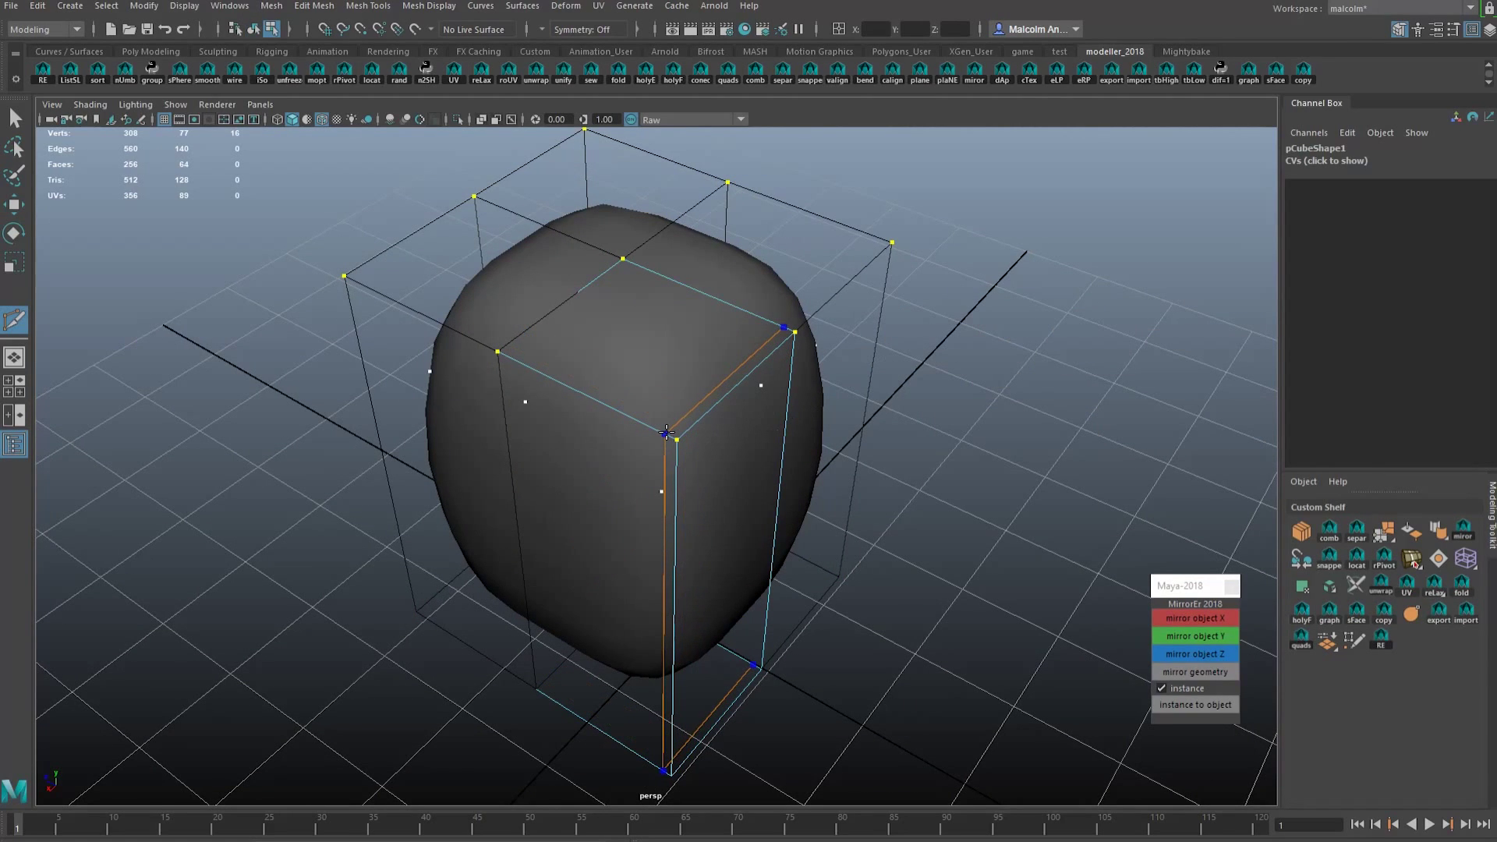
left_click(667, 431, "ctrl")
left_click(687, 428, "ctrl")
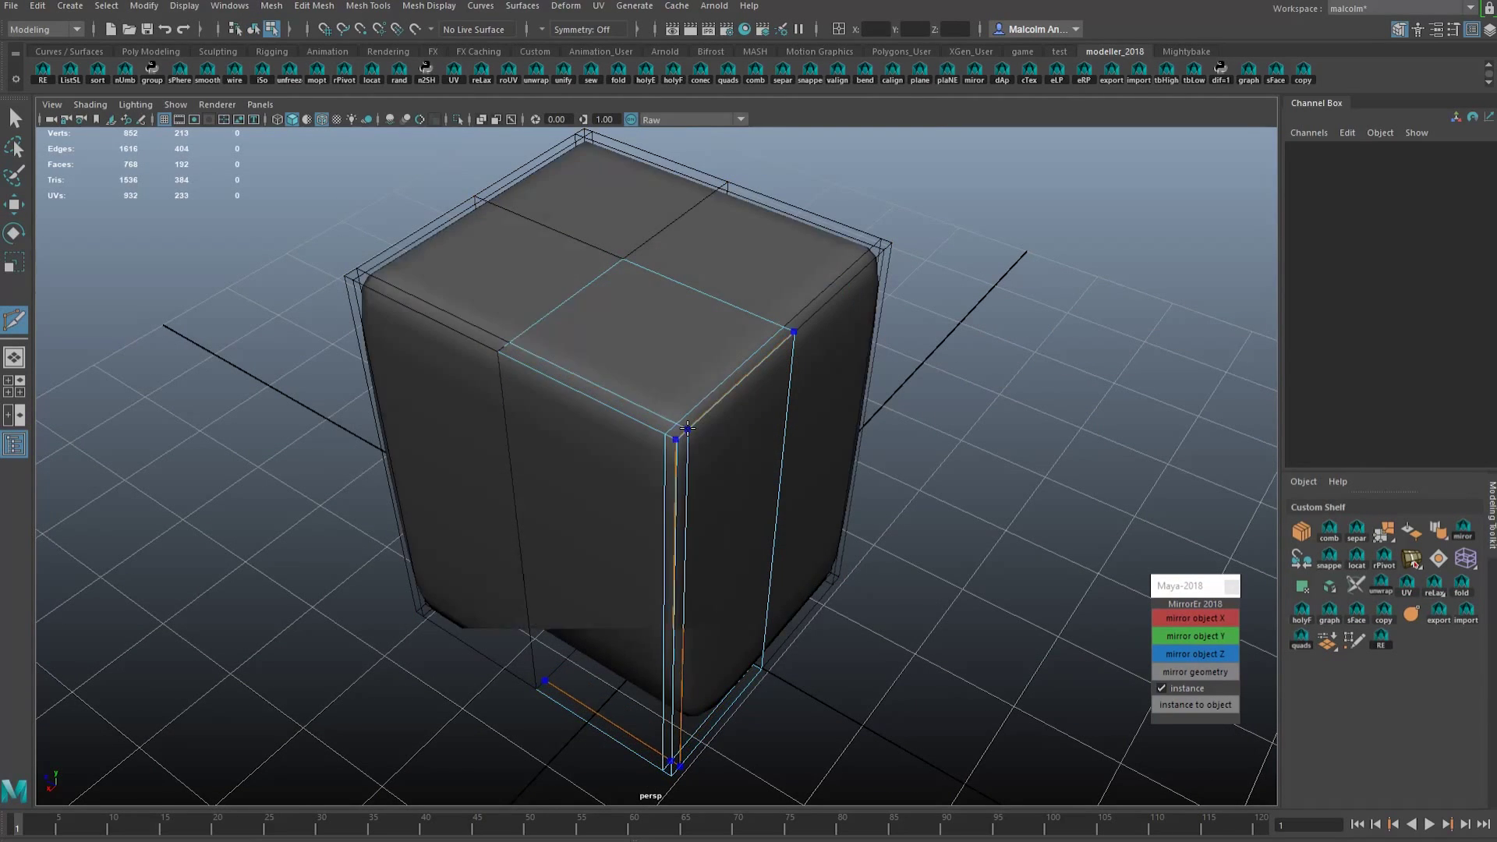
- Insert edge loops close to the top and bottom borders of the editable piece, and return to object selection
left_click_drag(601, 431, 644, 415, "alt")
left_click(791, 257, "ctrl")
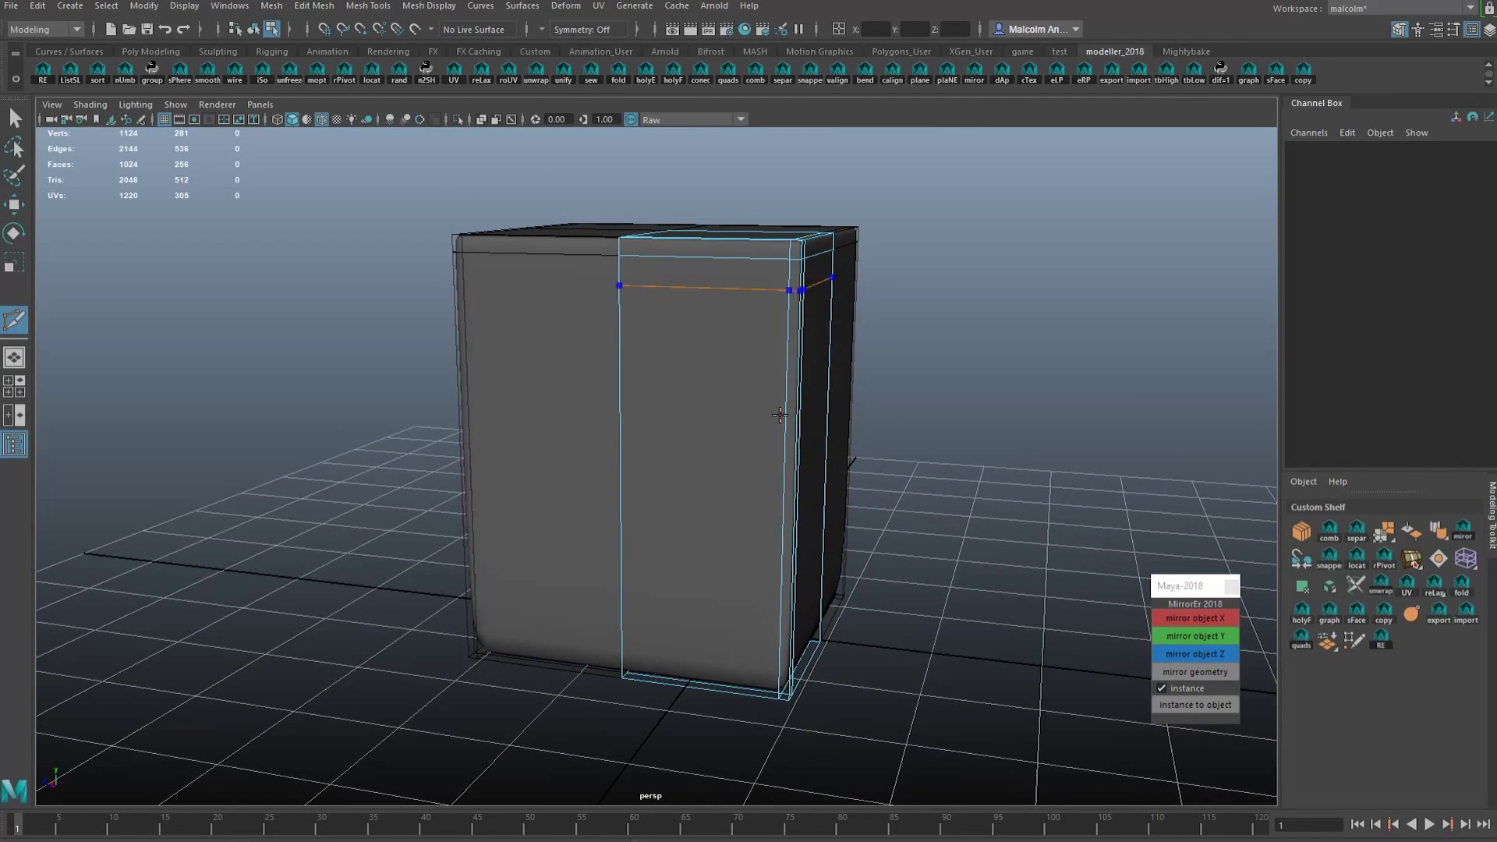
left_click(784, 675, "ctrl")
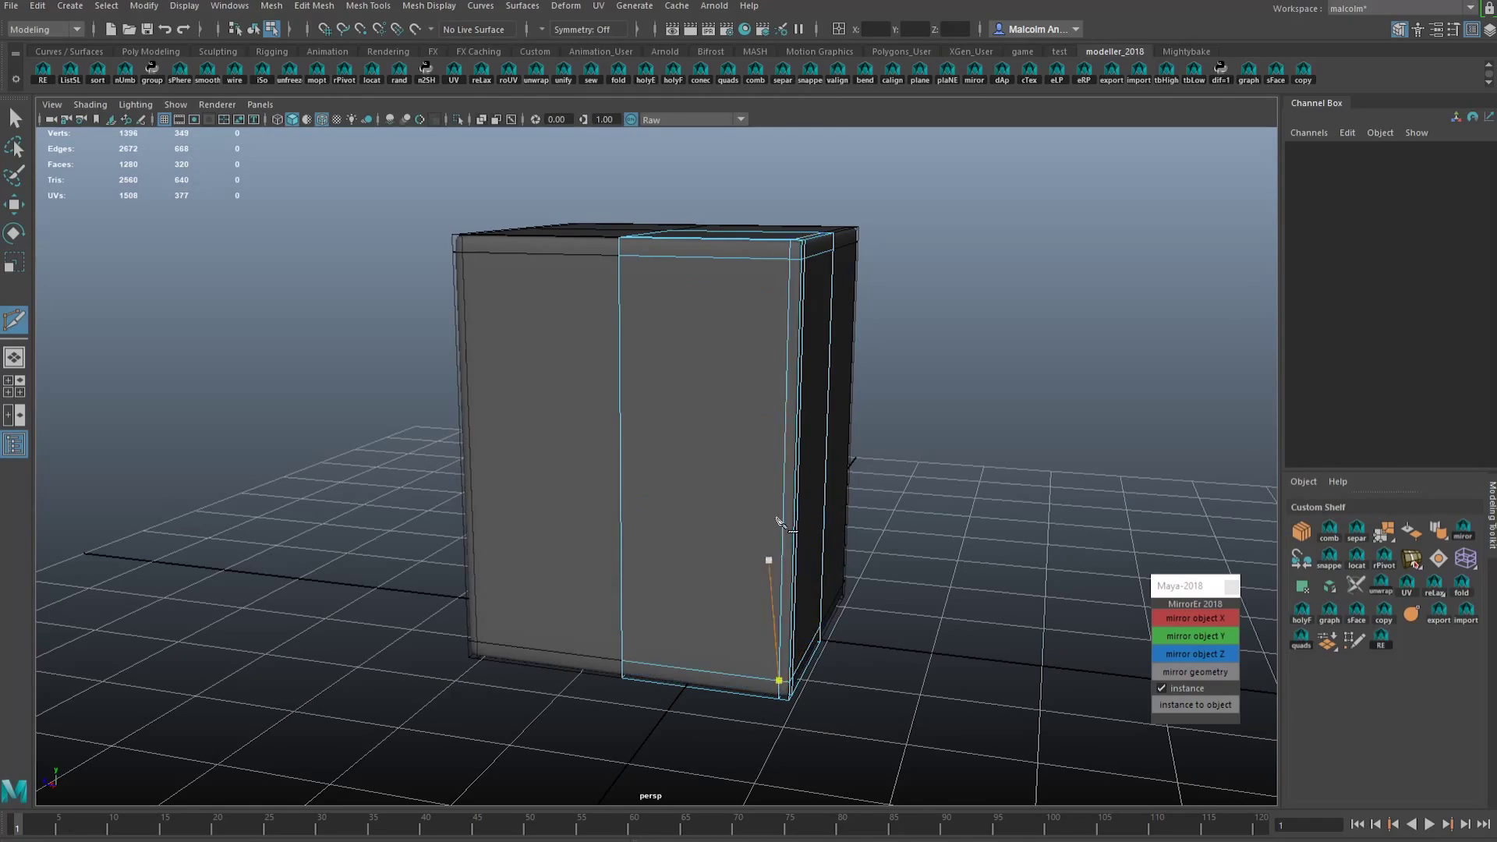
left_click_drag(780, 523, 685, 507, "alt")
key("w")
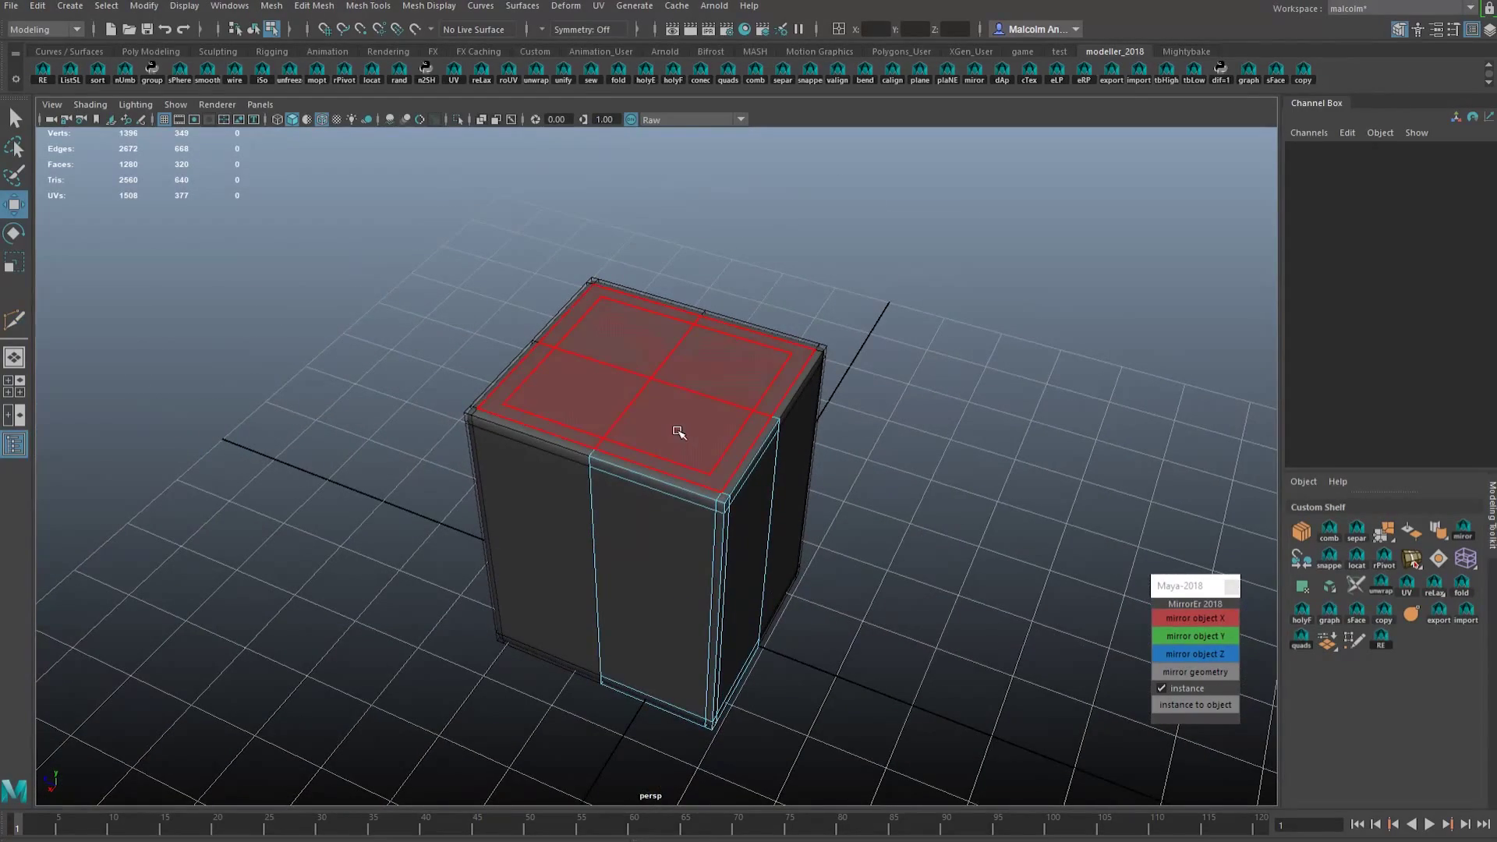
right_click_drag(677, 431, 755, 407)
- Try moving the support edge loop just below the editable piece's top border vertically, and return to object selection
left_click_drag(745, 437, 688, 435, "alt")
right_click_drag(689, 434, 740, 432, "alt")
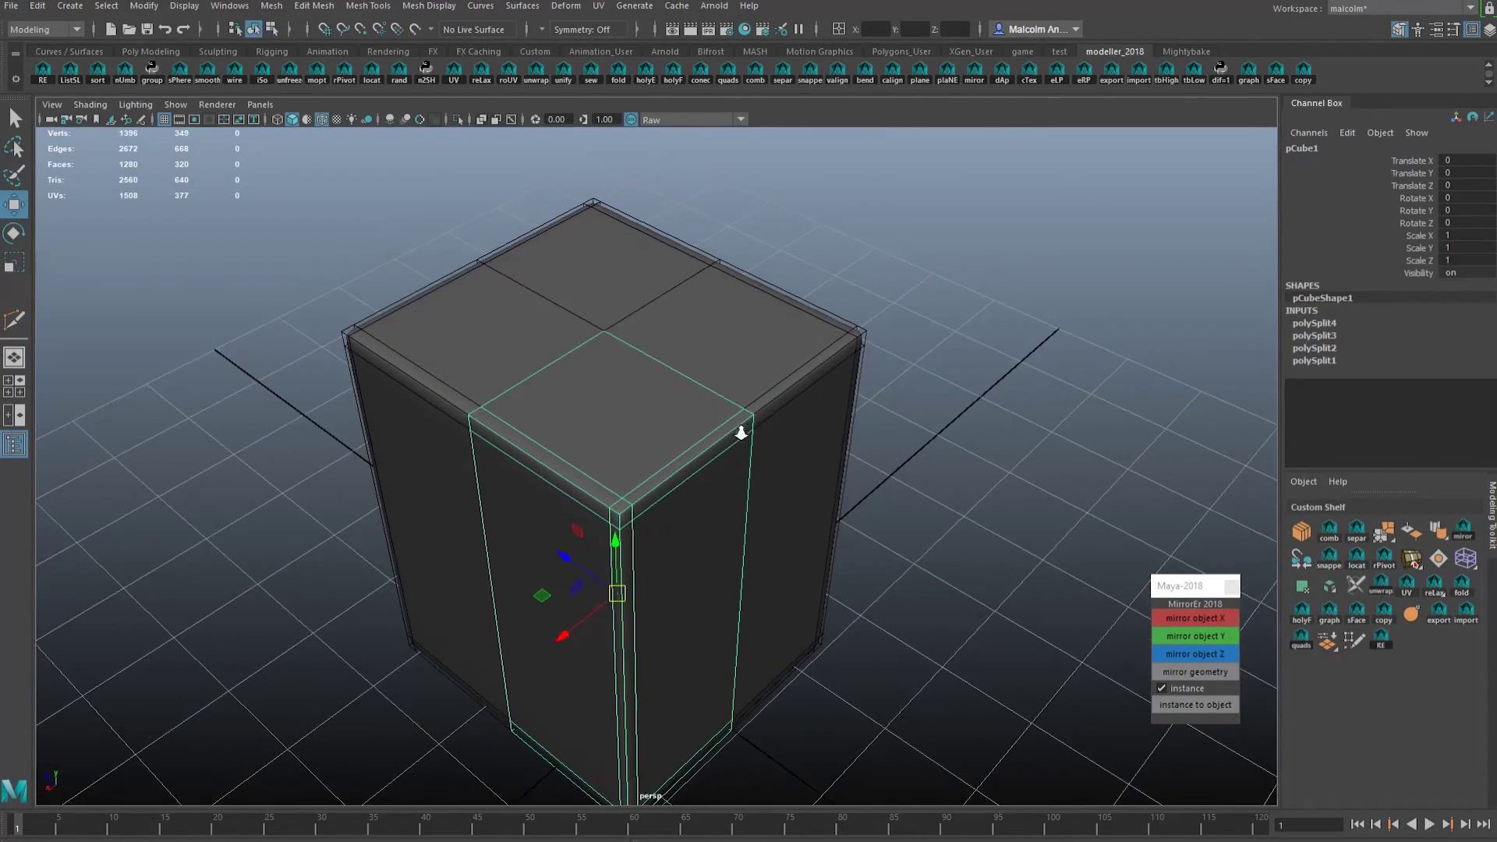
middle_click_drag(741, 432, 800, 427, "alt")
right_click_drag(745, 427, 803, 421, "alt")
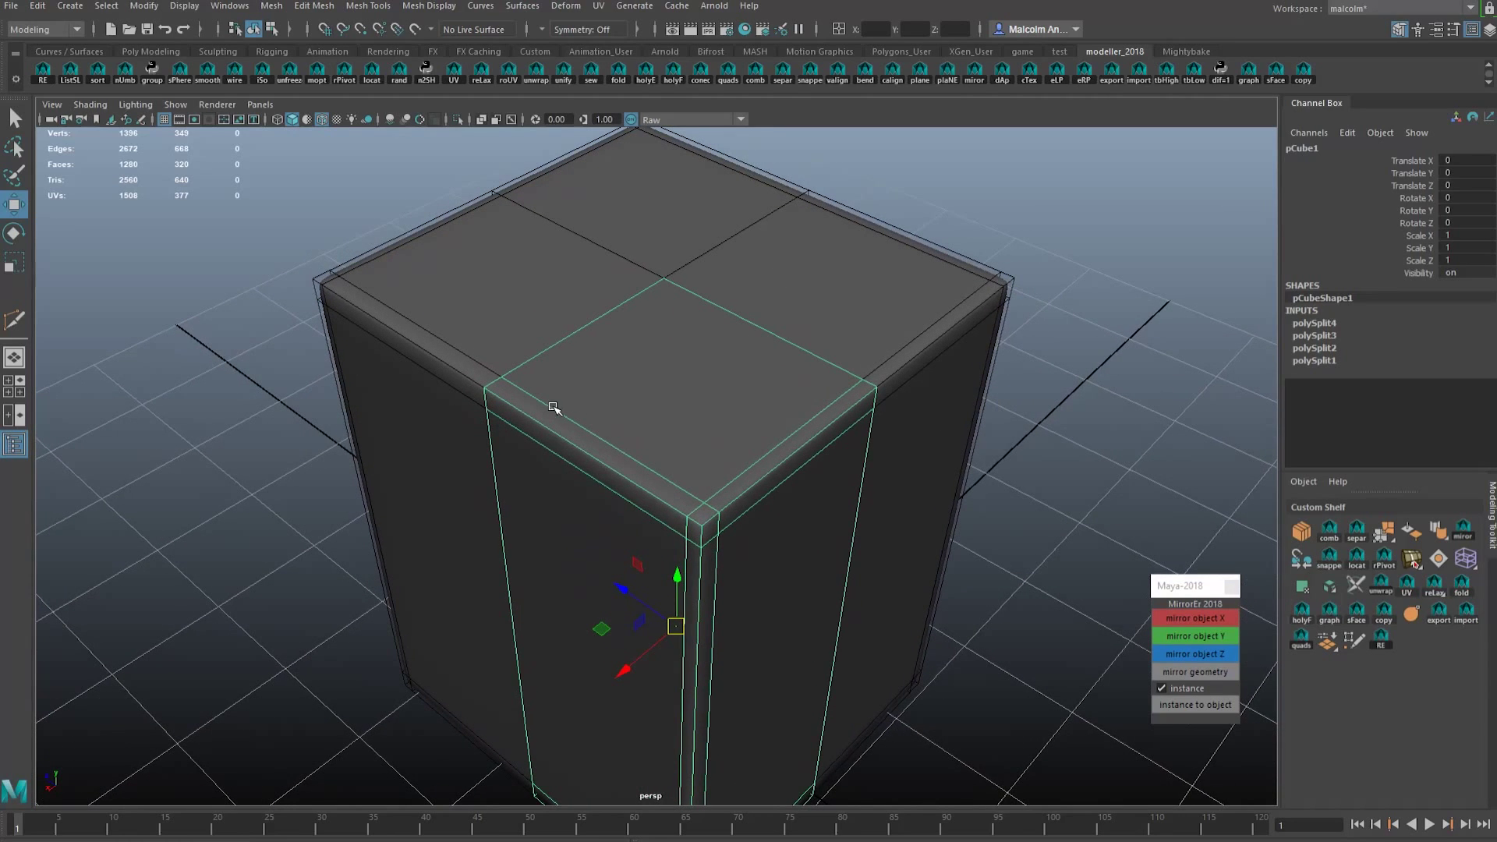
right_click_drag(556, 443, 557, 398)
double_click(567, 462)
left_click_drag(557, 503, 628, 344, "alt")
left_click_drag(662, 209, 658, 352)
right_click_drag(658, 352, 735, 328)
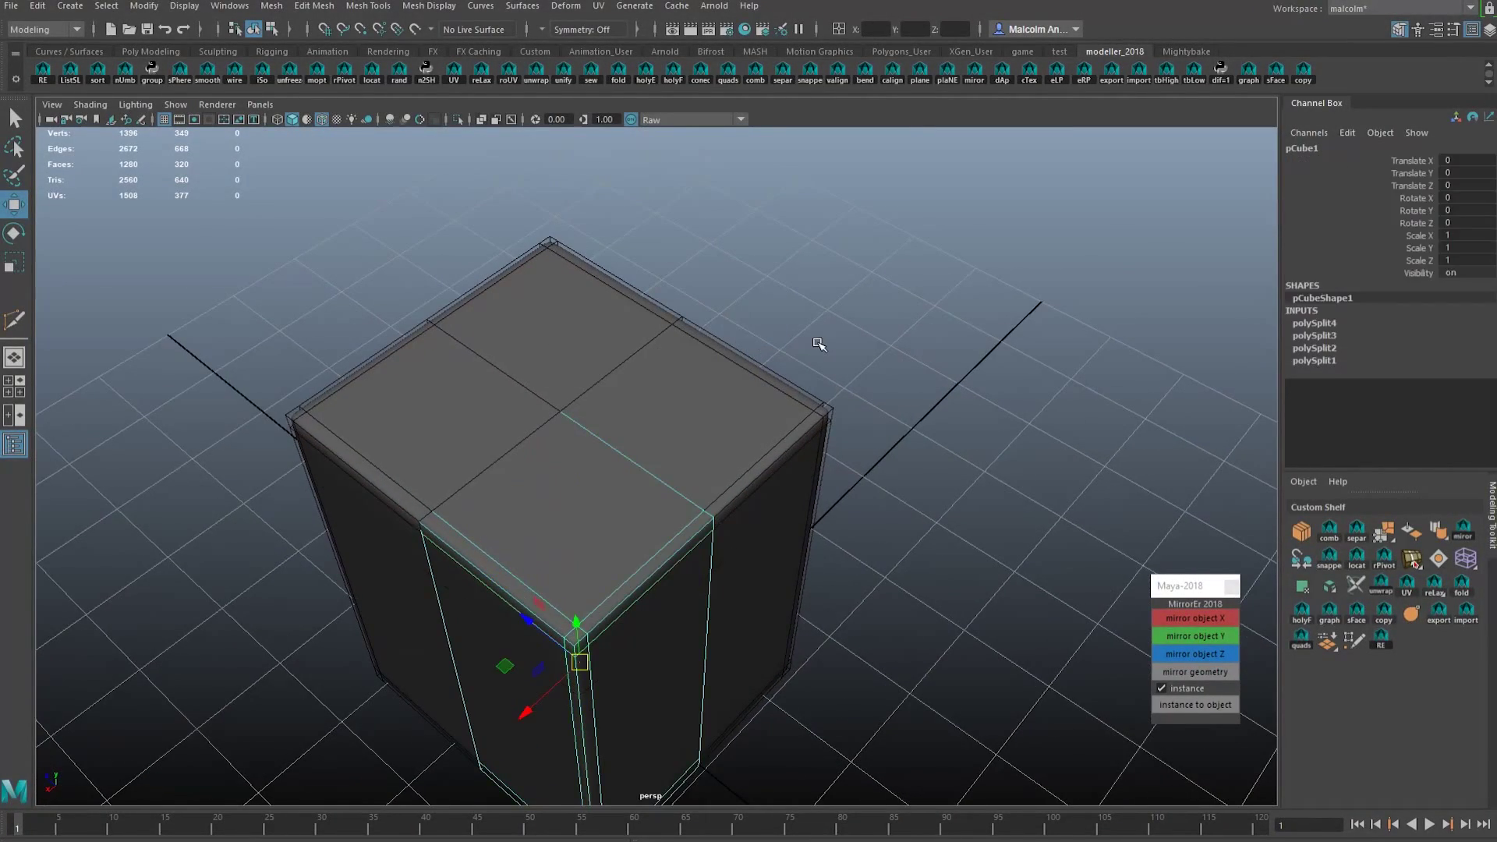
- Select the mirrored instance pCube4, try moving its outer top corner vertices twice, and undo each move
left_click(818, 344)
left_click(675, 405)
left_click_drag(752, 374, 768, 354, "alt")
right_click_drag(769, 354, 709, 368, "alt")
left_click_drag(709, 367, 766, 366, "alt")
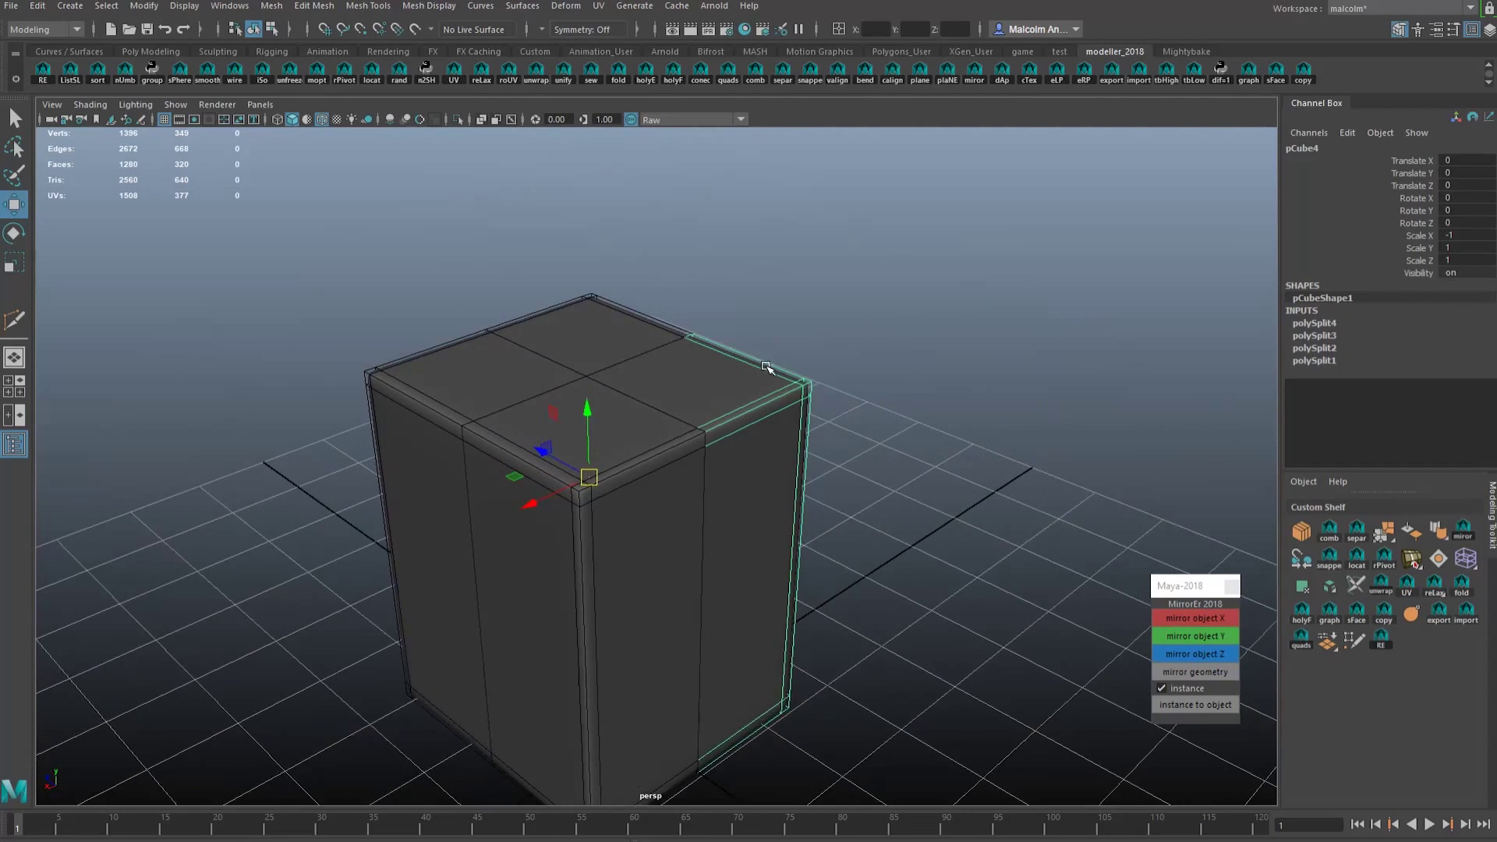
scroll(766, 367, "up", 1)
right_click_drag(734, 360, 660, 351)
left_click_drag(652, 276, 882, 439)
middle_click_drag(882, 440, 871, 387)
key("ctrl+z")
left_click_drag(864, 329, 782, 418)
middle_click_drag(853, 466, 858, 394)
key("ctrl+z")
- Convert the selected instance pCube4 into an independent object
right_click_drag(766, 455, 819, 444)
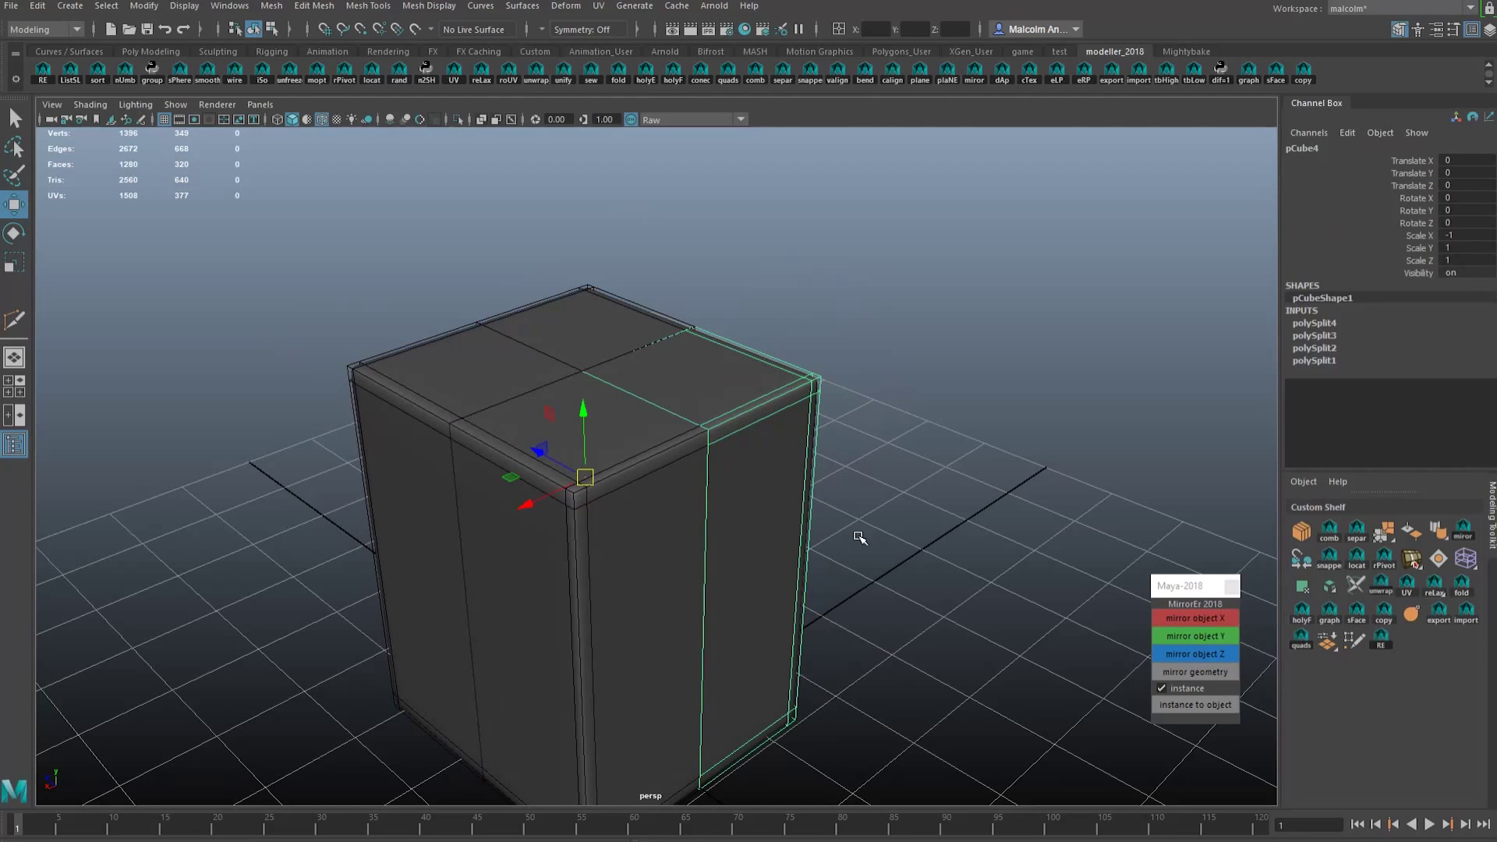
left_click(1185, 703)
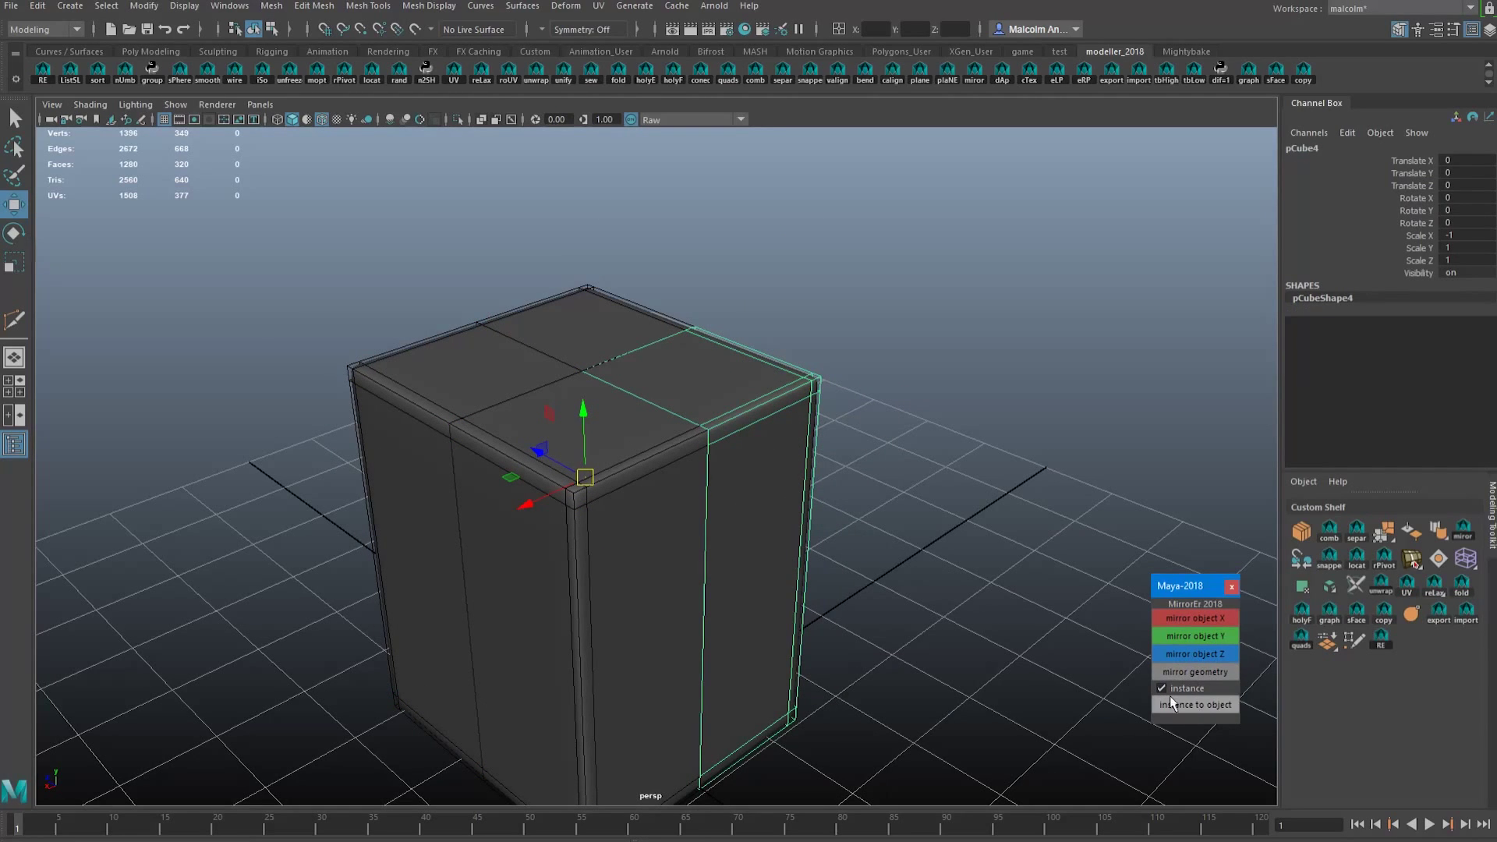
- Try pulling the converted piece's outer top corner vertices outward, undo the move, and return to object selection
right_click_drag(804, 387, 751, 386)
left_click_drag(775, 321, 889, 429)
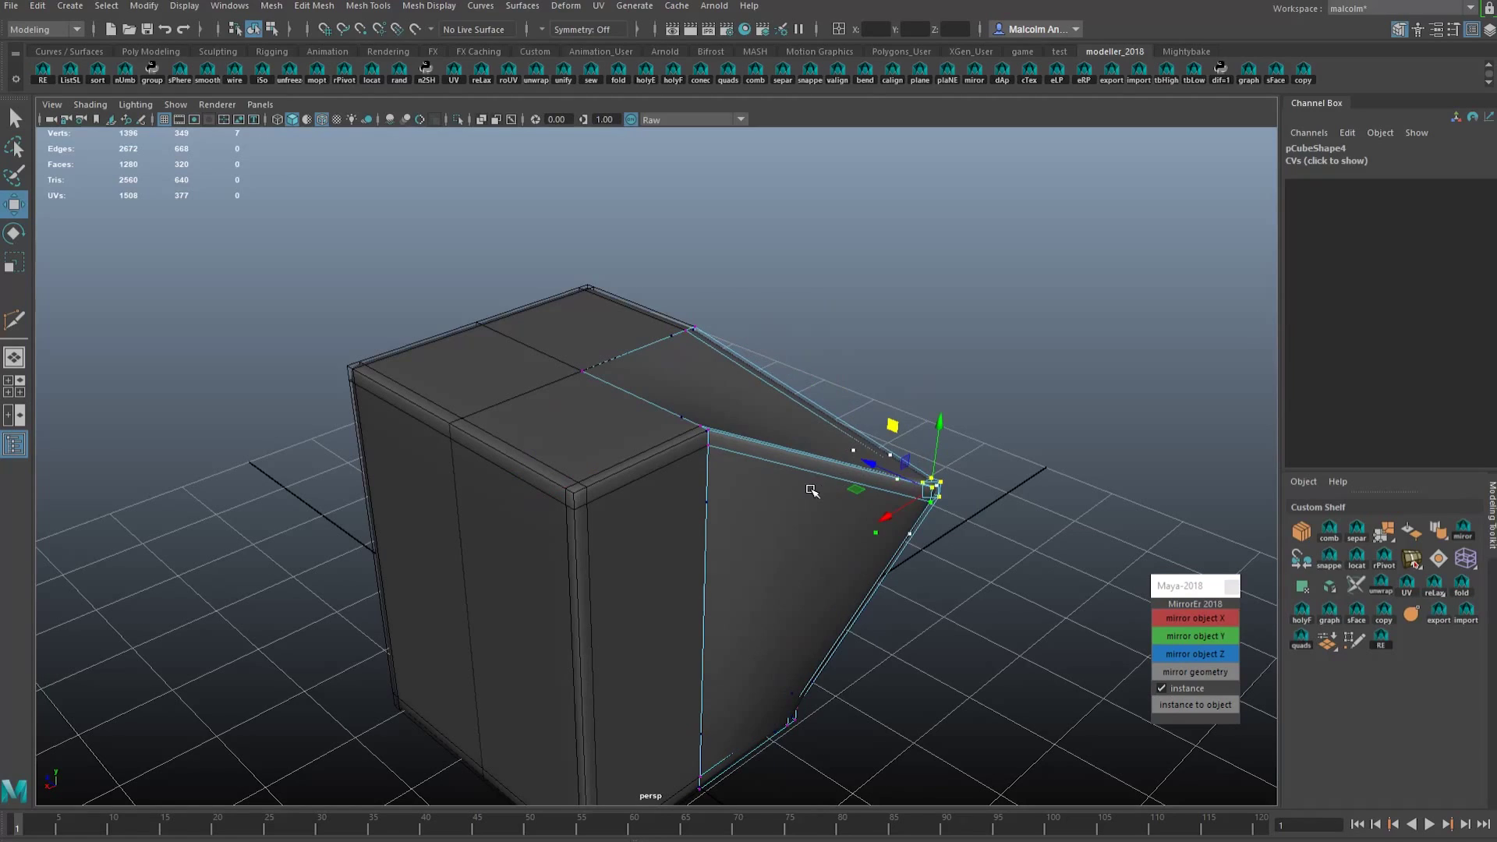
key("ctrl+z")
key("F8")
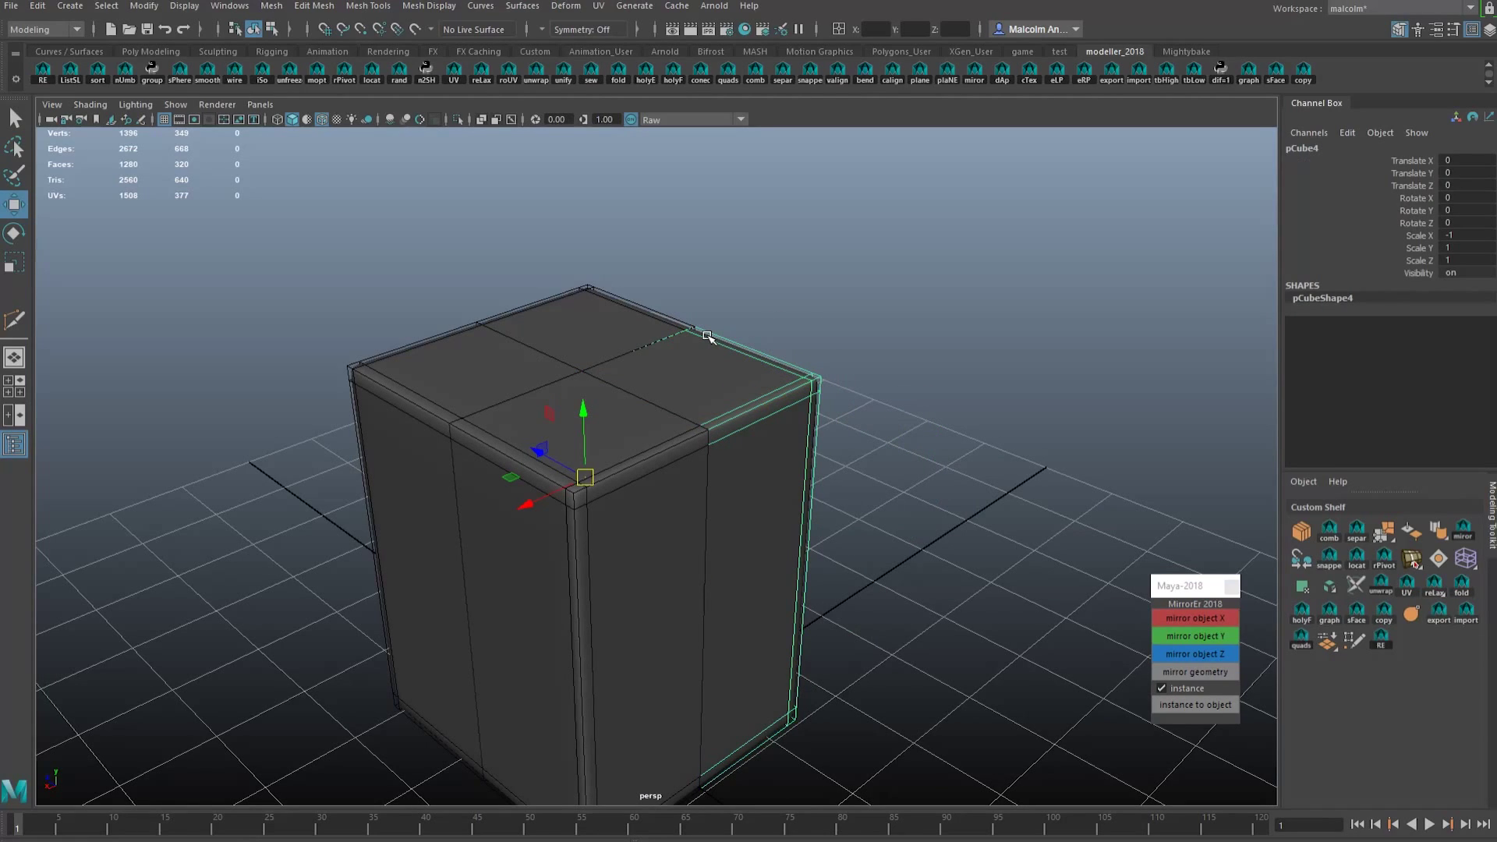